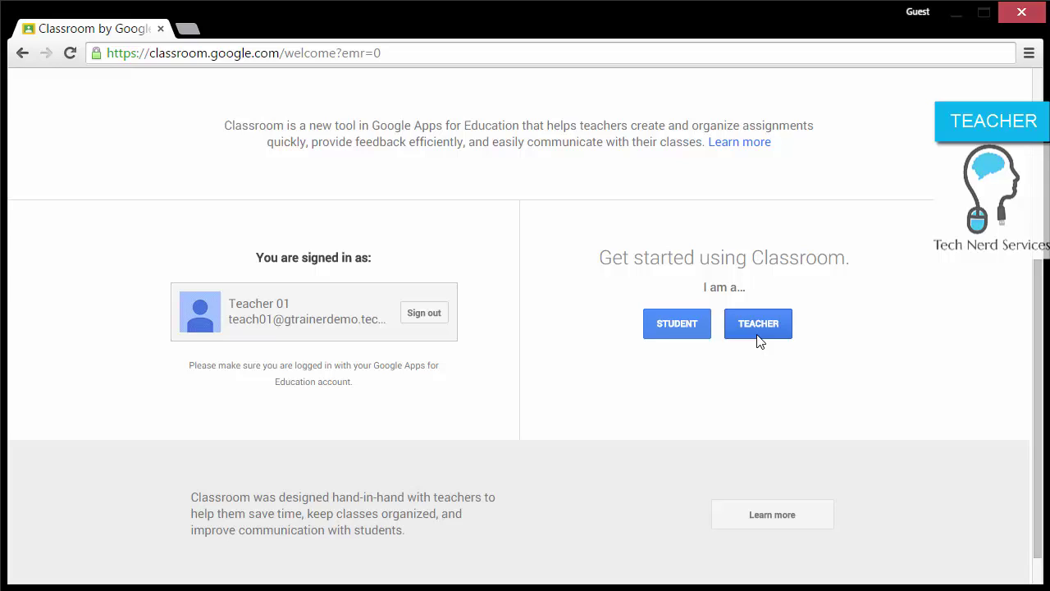
Step: Choose the teacher role and create class 'Google Classroom Training Class', section A01
{"action": "left_click", "coordinate": [757, 333]}
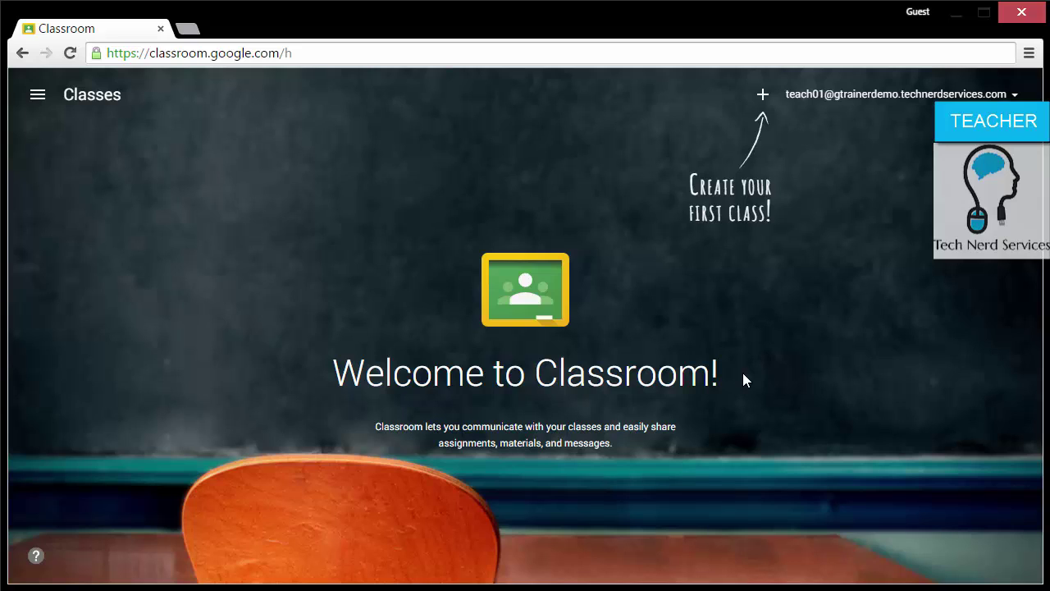
{"action": "left_click", "coordinate": [762, 103]}
{"action": "left_click", "coordinate": [784, 164]}
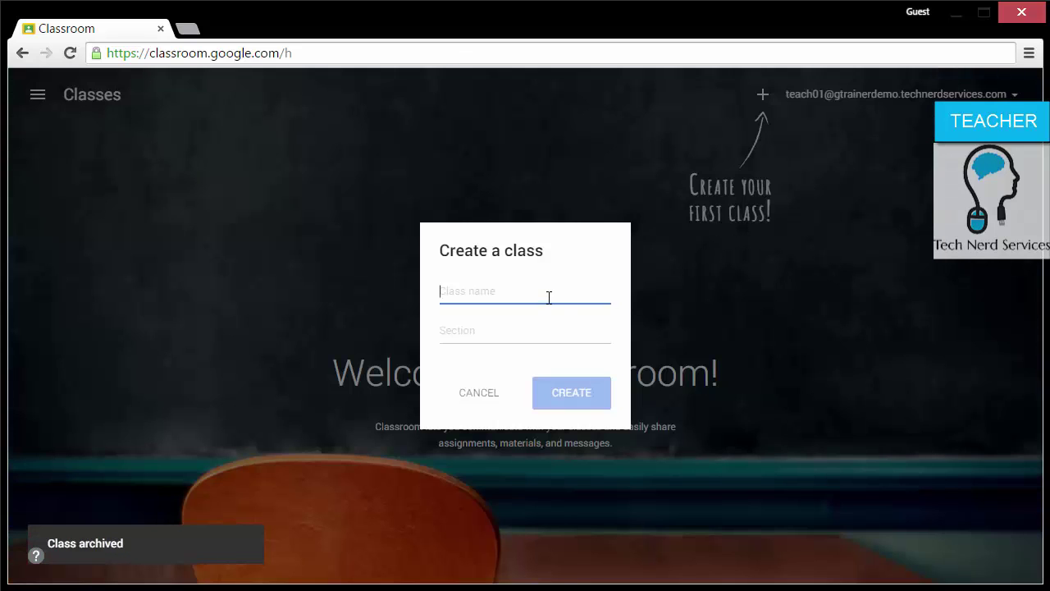
{"action": "type", "text": "Goog"}
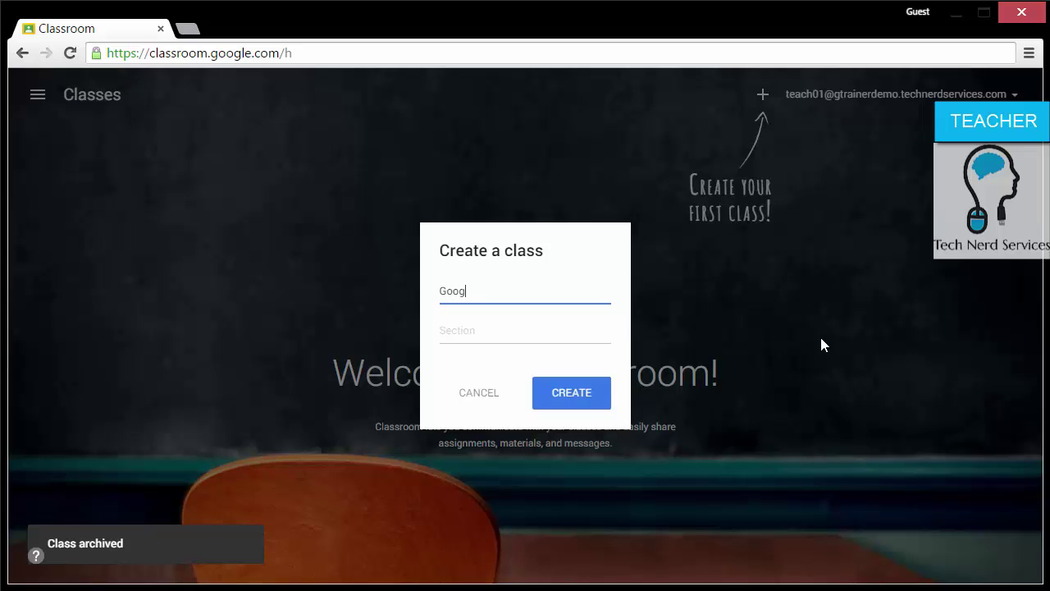
{"action": "type", "text": "le Classroom Training Class"}
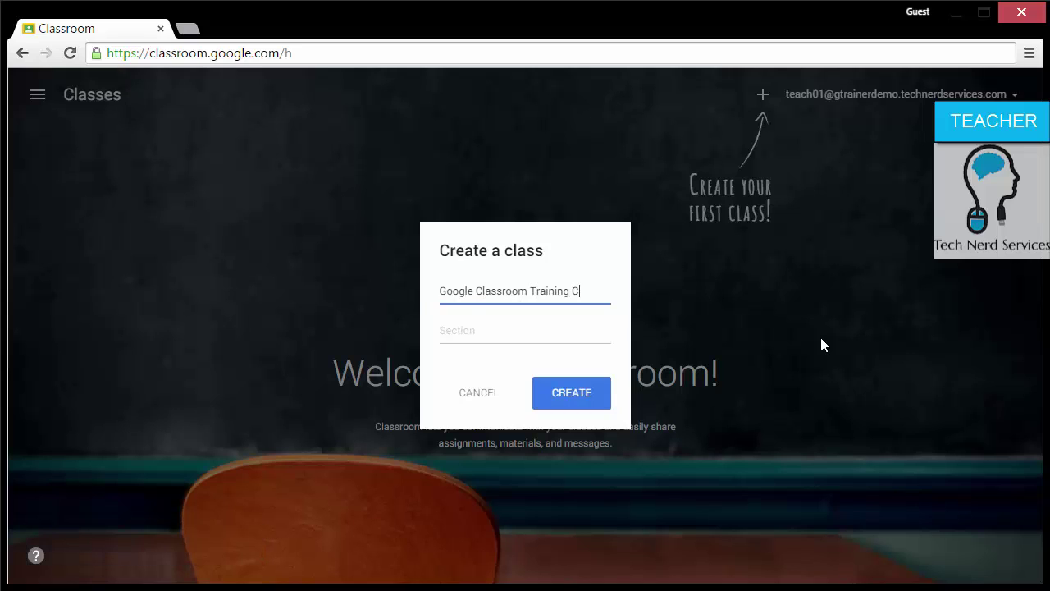
{"action": "key", "text": "Tab"}
{"action": "type", "text": "A"}
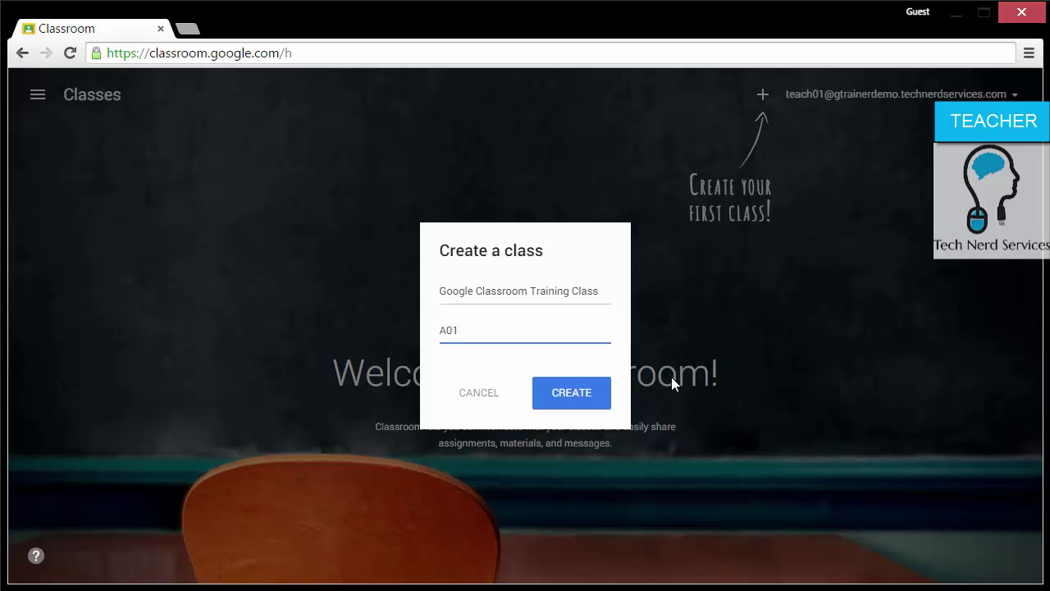
{"action": "left_click", "coordinate": [575, 396]}
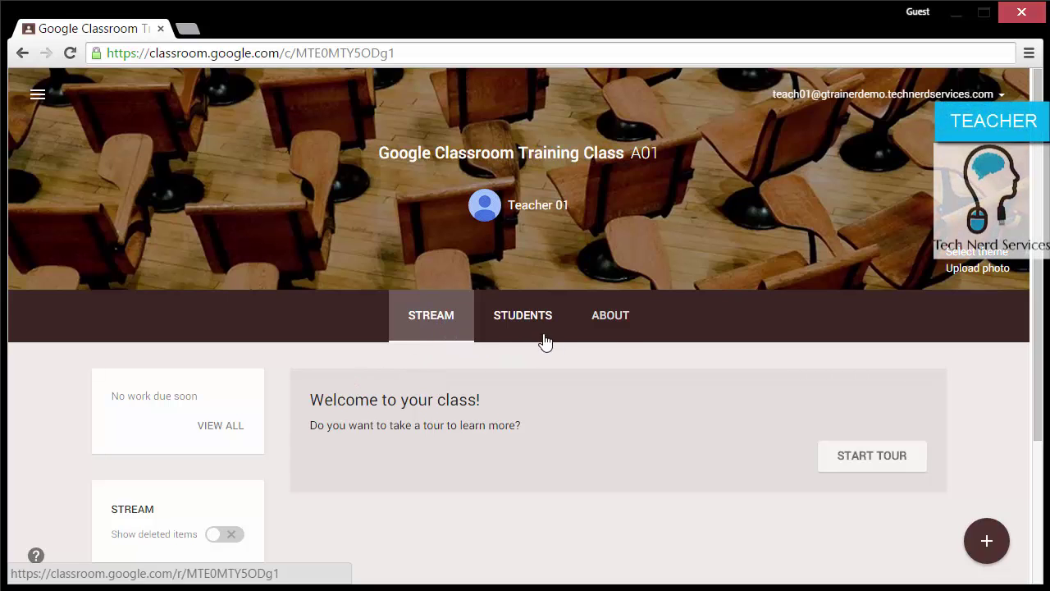
Step: Scroll down the class stream to reveal the Class Code card
{"action": "scroll", "coordinate": [621, 332], "scroll_direction": "down", "scroll_amount": 2}
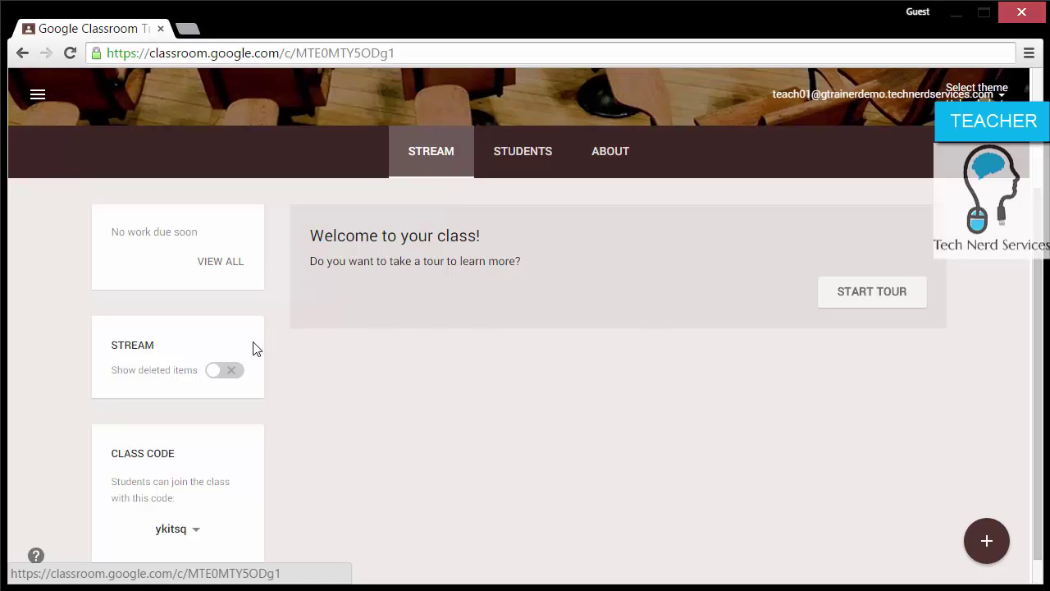
{"action": "scroll", "coordinate": [253, 351], "scroll_direction": "down", "scroll_amount": 1}
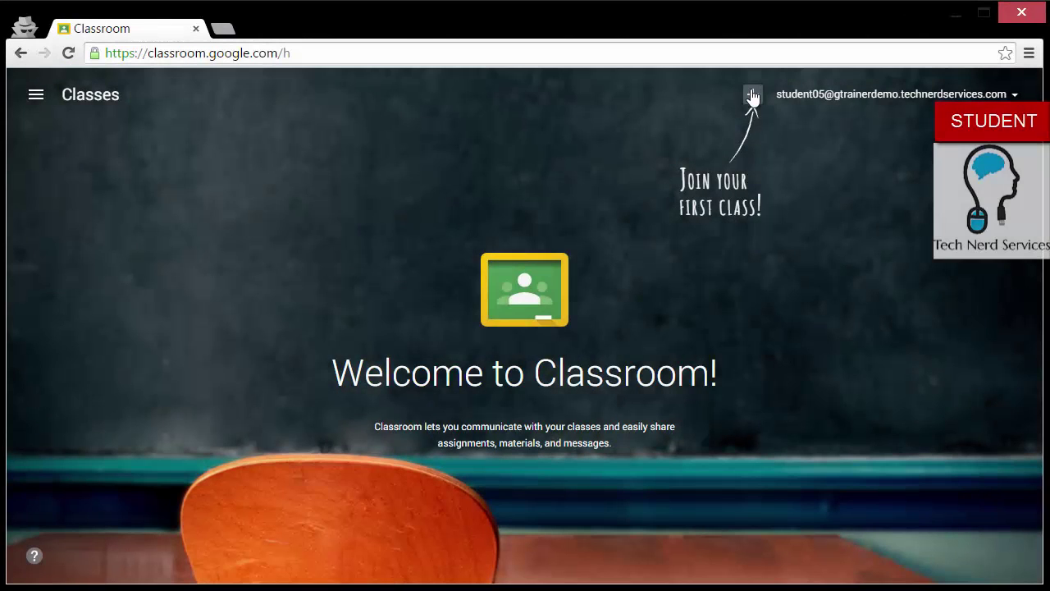
Step: As the student, join the class using its class code and skip the welcome tour
{"action": "left_click", "coordinate": [752, 96]}
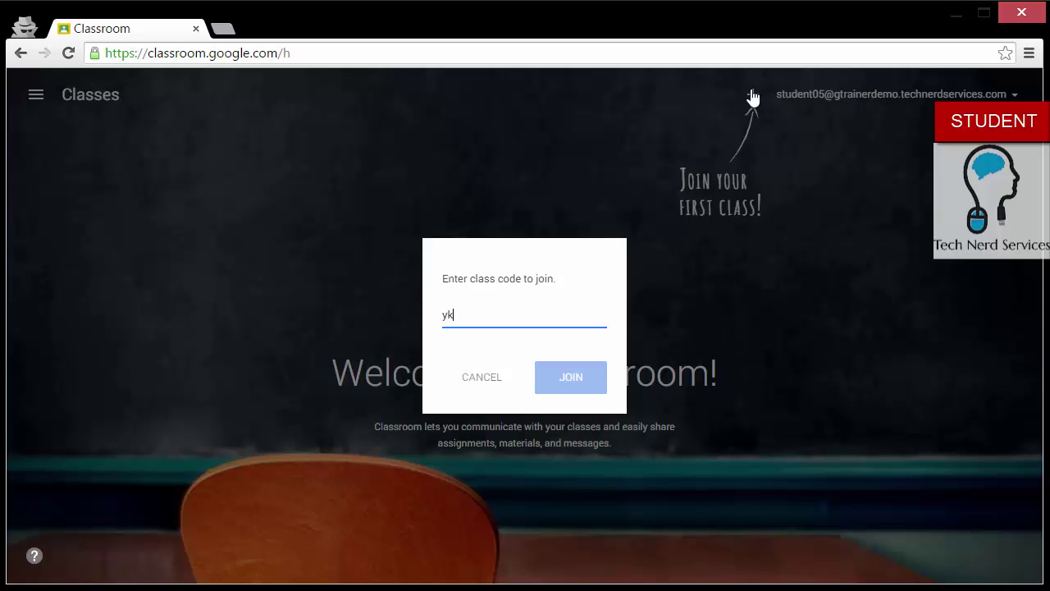
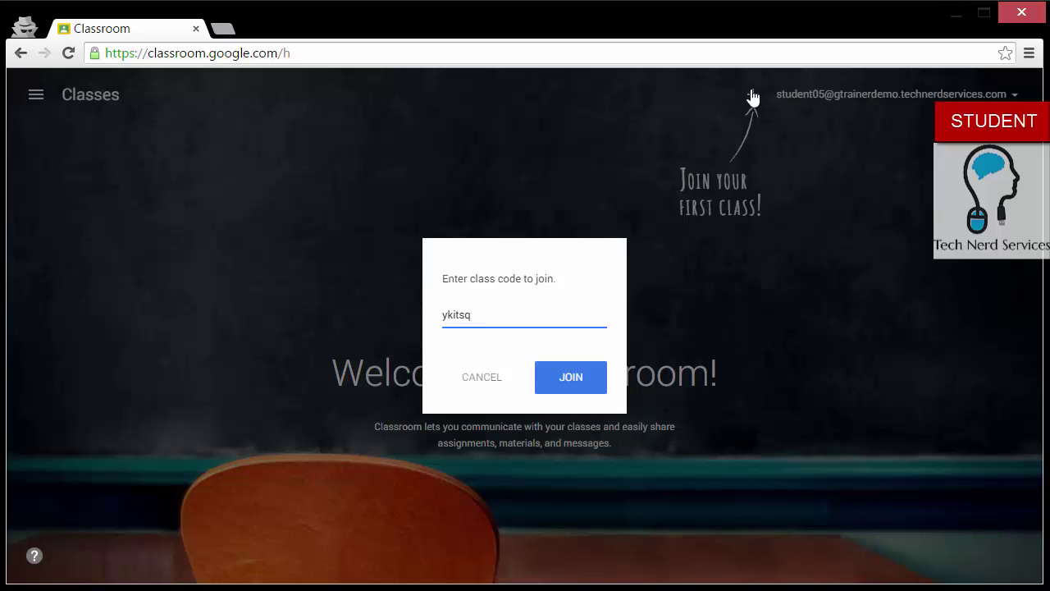
{"action": "key", "text": "Return"}
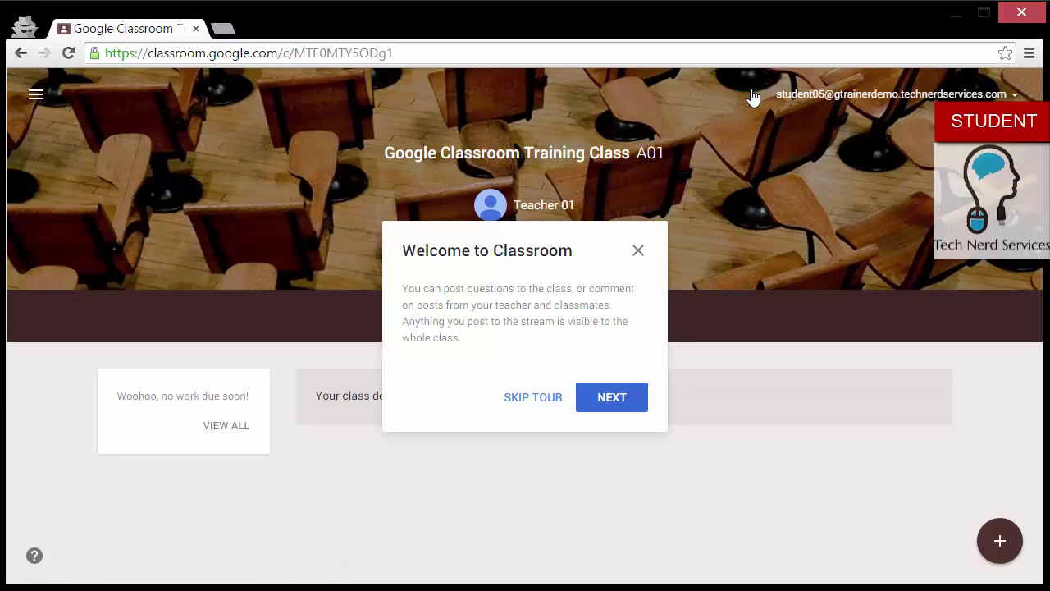
{"action": "left_click", "coordinate": [511, 399]}
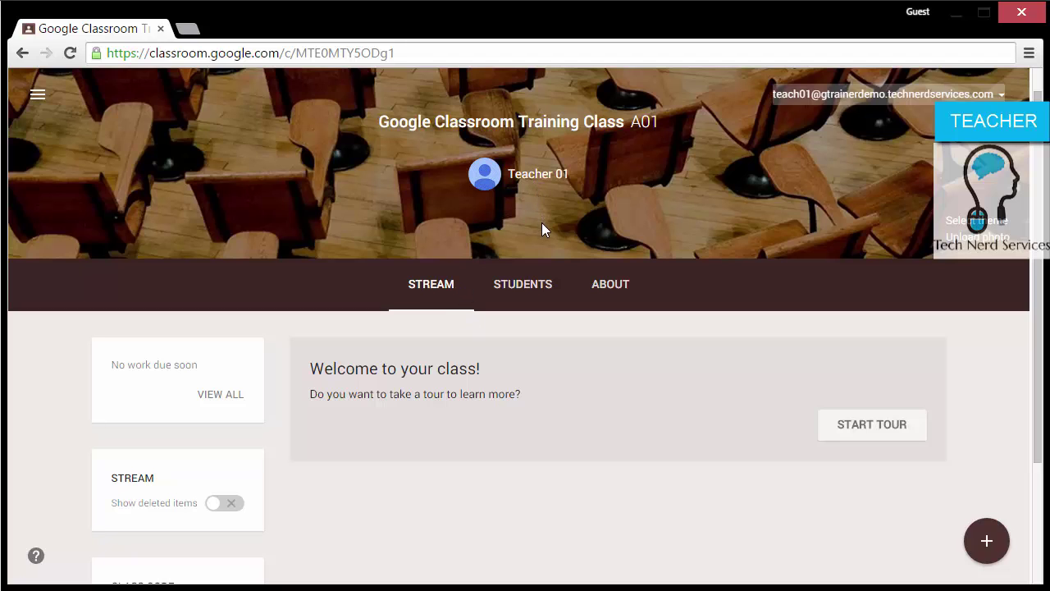
Step: View the Students roster and dismiss the invite dialog without inviting anyone
{"action": "left_click", "coordinate": [542, 291]}
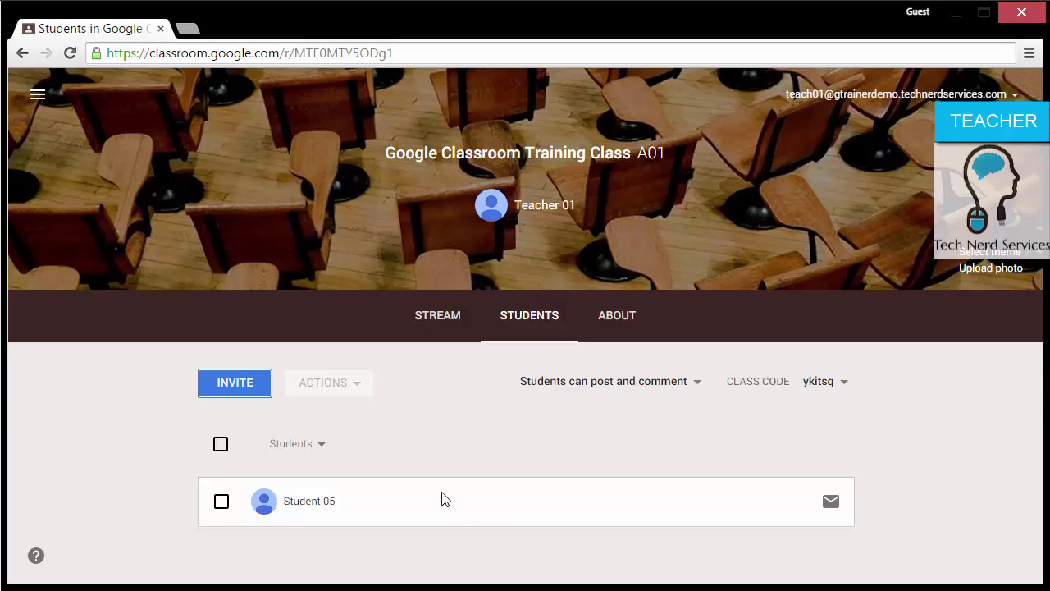
{"action": "left_click", "coordinate": [253, 388]}
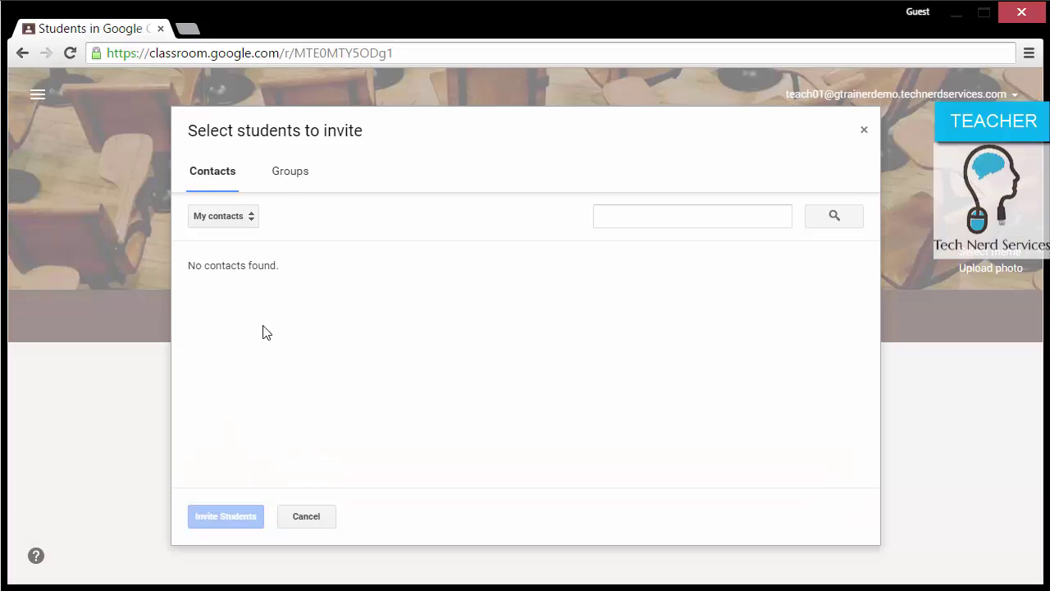
{"action": "left_click", "coordinate": [251, 215]}
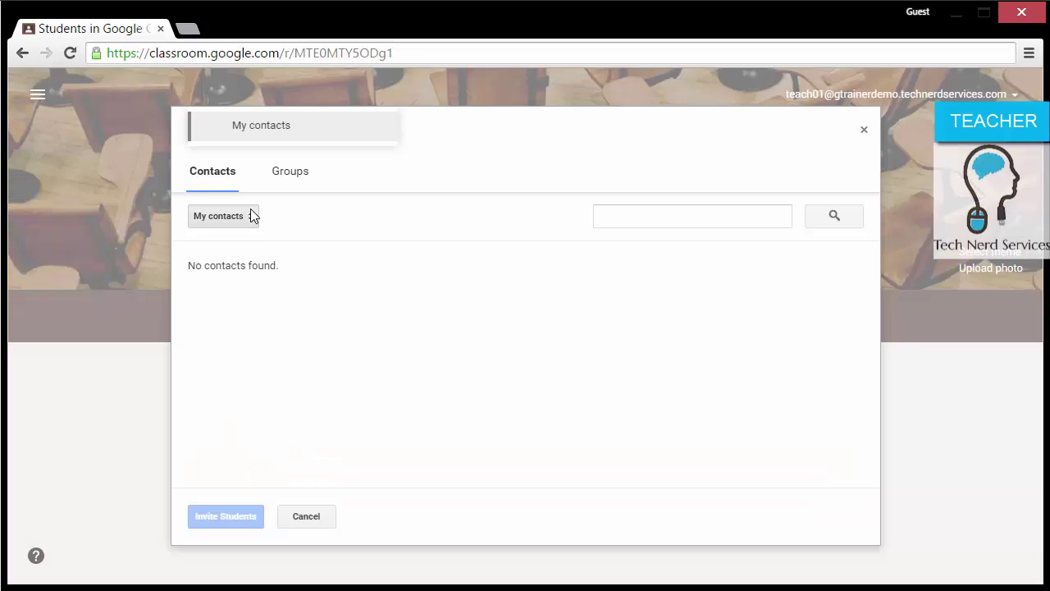
{"action": "left_click", "coordinate": [251, 215]}
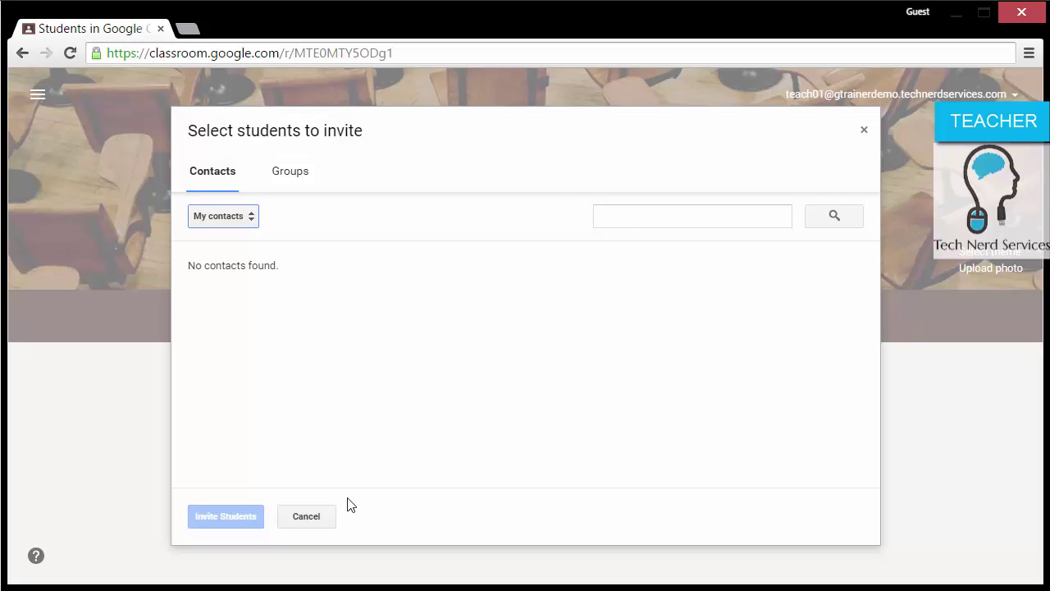
{"action": "left_click", "coordinate": [331, 514]}
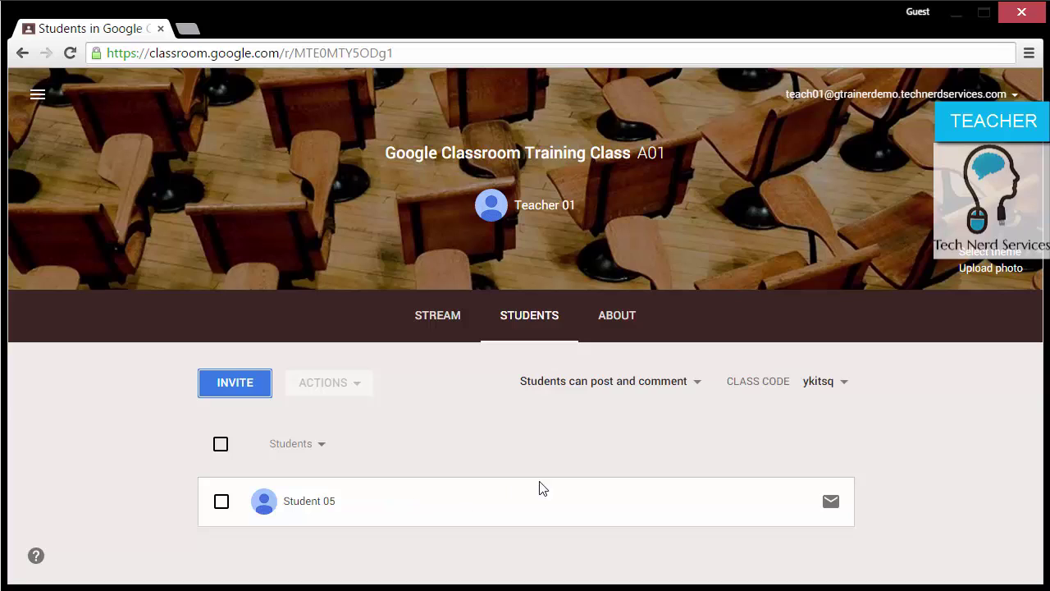
Step: Check the posting permission and class code options without changing them, then view the About page
{"action": "left_click", "coordinate": [693, 382]}
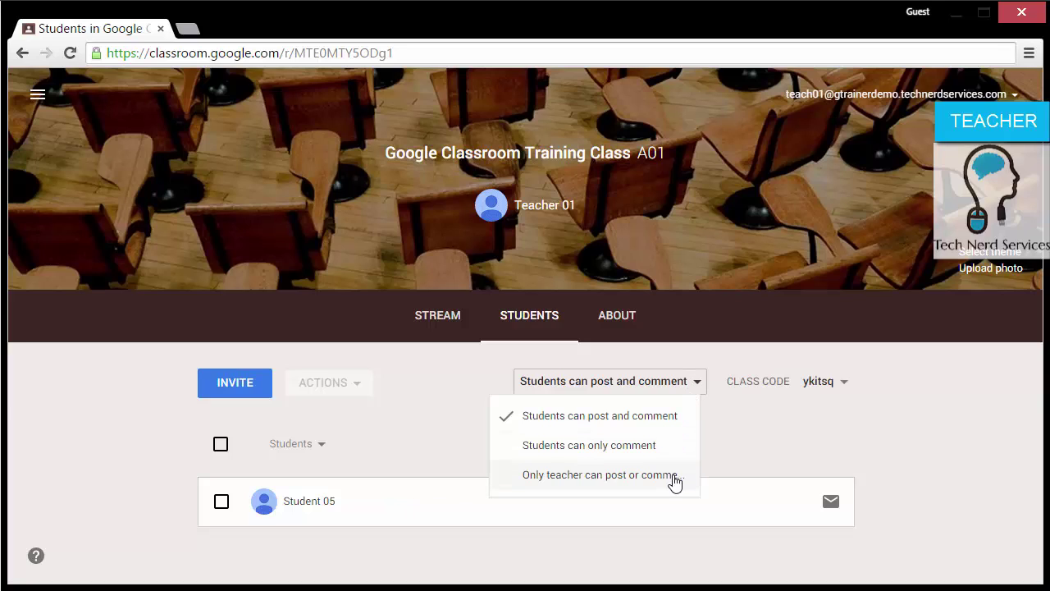
{"action": "left_click", "coordinate": [768, 463]}
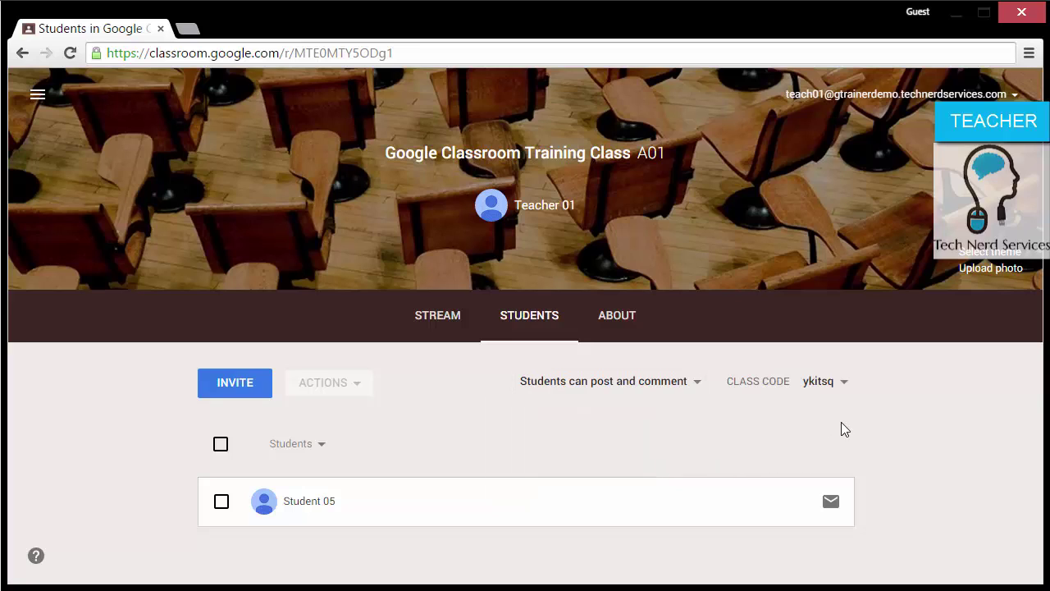
{"action": "left_click", "coordinate": [843, 384]}
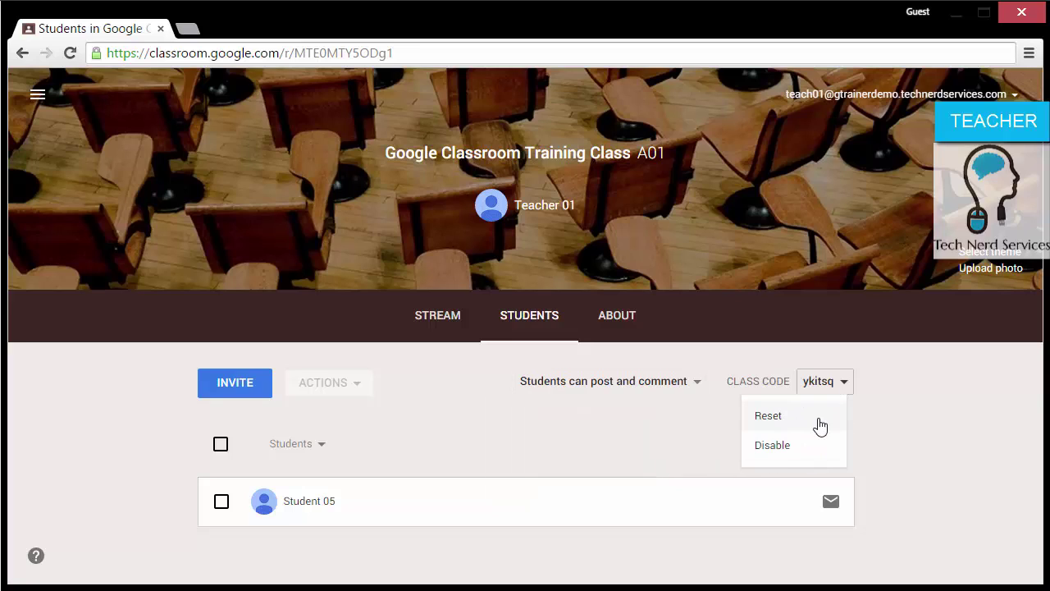
{"action": "left_click", "coordinate": [715, 443]}
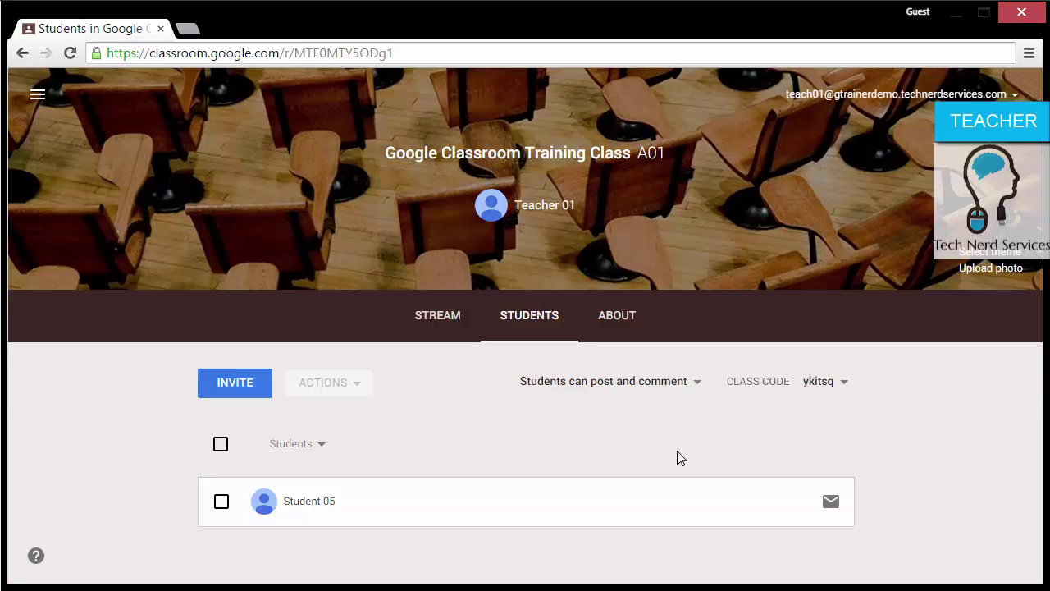
{"action": "left_click", "coordinate": [619, 320]}
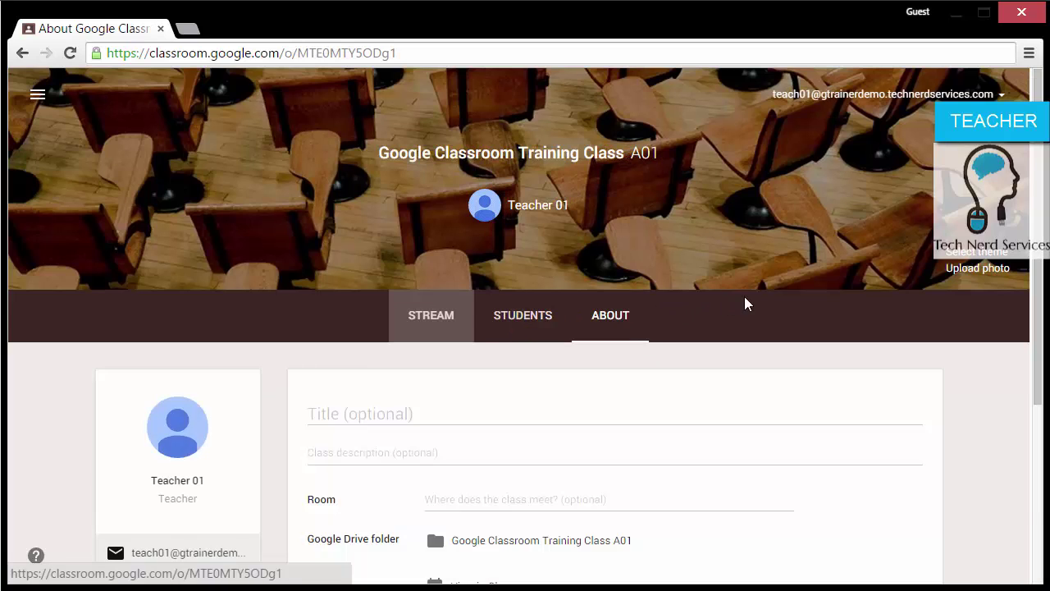
Step: Save title 'Google Classroom Training Class', the familiarity description, and room 100
{"action": "scroll", "coordinate": [745, 299], "scroll_direction": "down", "scroll_amount": 2}
{"action": "left_click", "coordinate": [492, 242]}
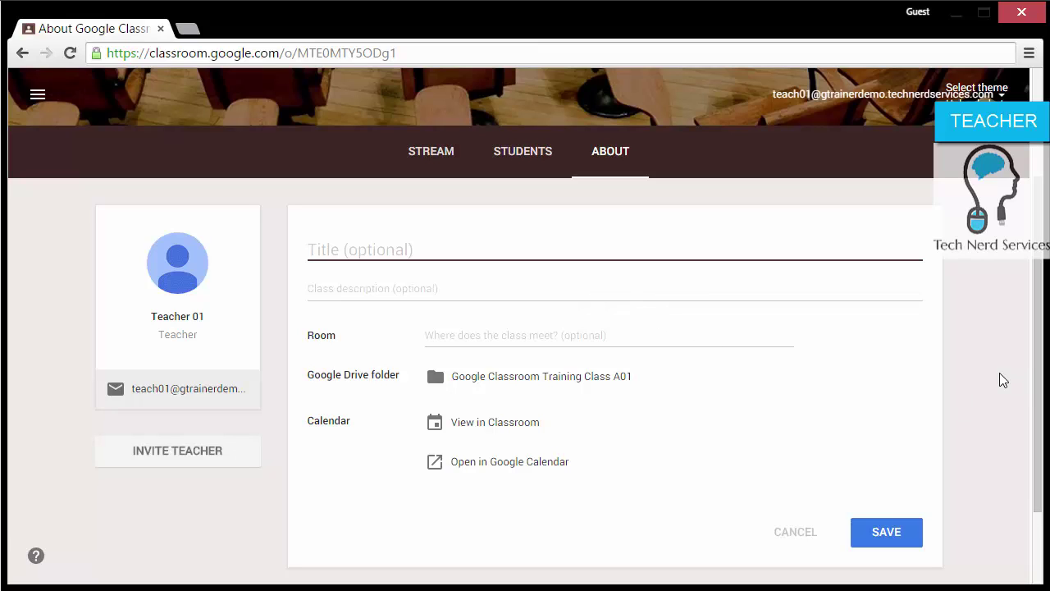
{"action": "type", "text": "Google Classroom Training Class"}
{"action": "key", "text": "Tab"}
{"action": "type", "text": "This clas"}
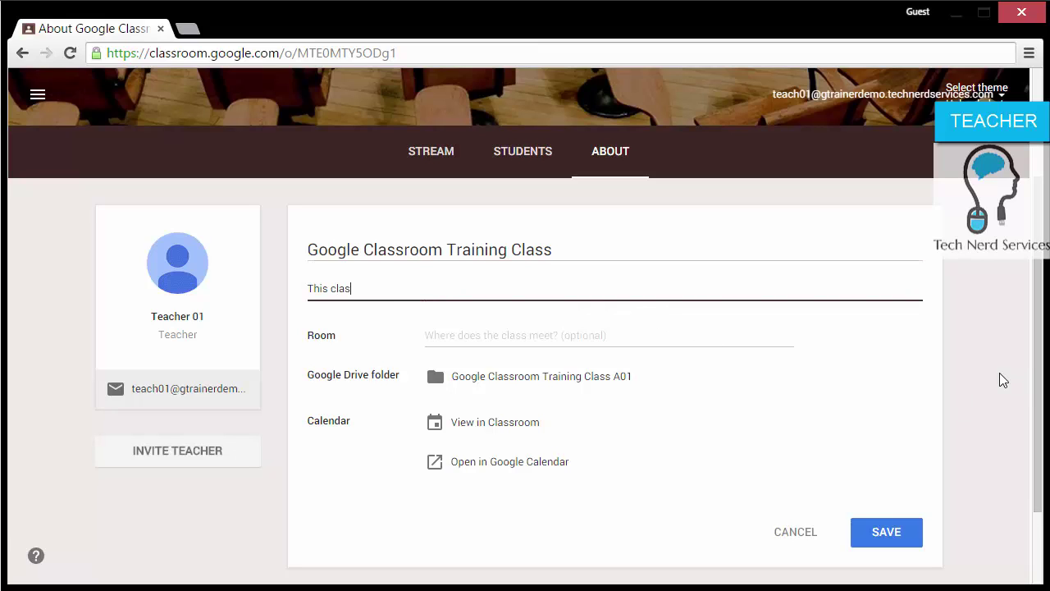
{"action": "type", "text": "s is designed for users to become familiar with Google Classroom"}
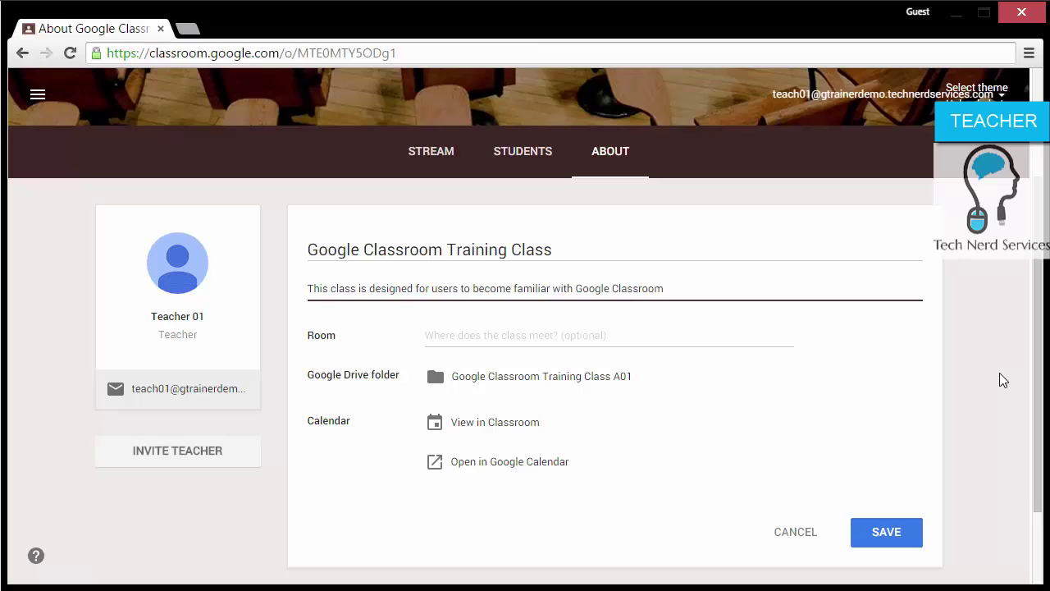
{"action": "left_click", "coordinate": [465, 337]}
{"action": "type", "text": "100"}
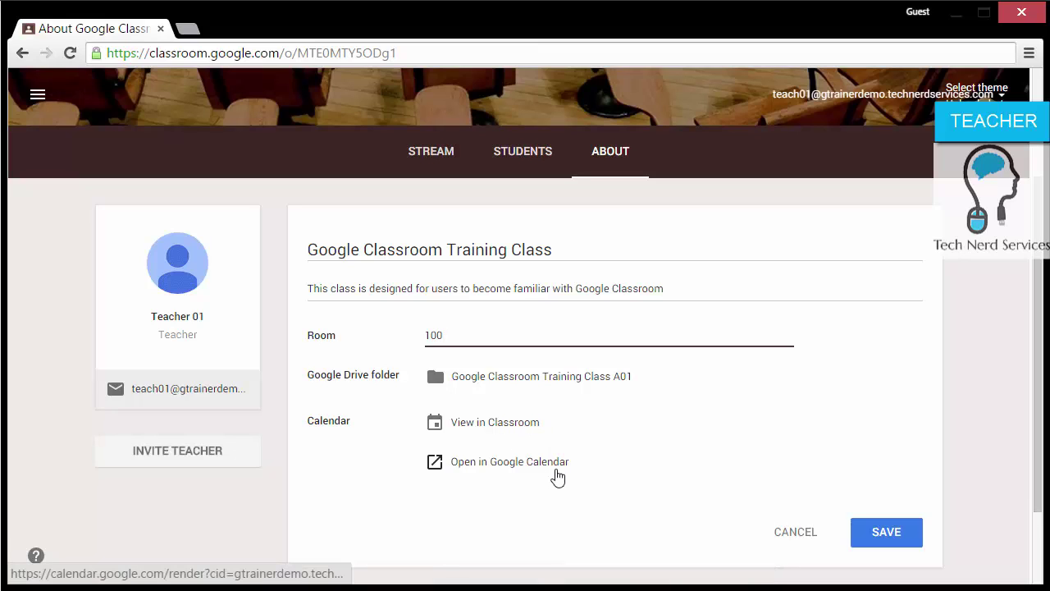
{"action": "left_click", "coordinate": [879, 536]}
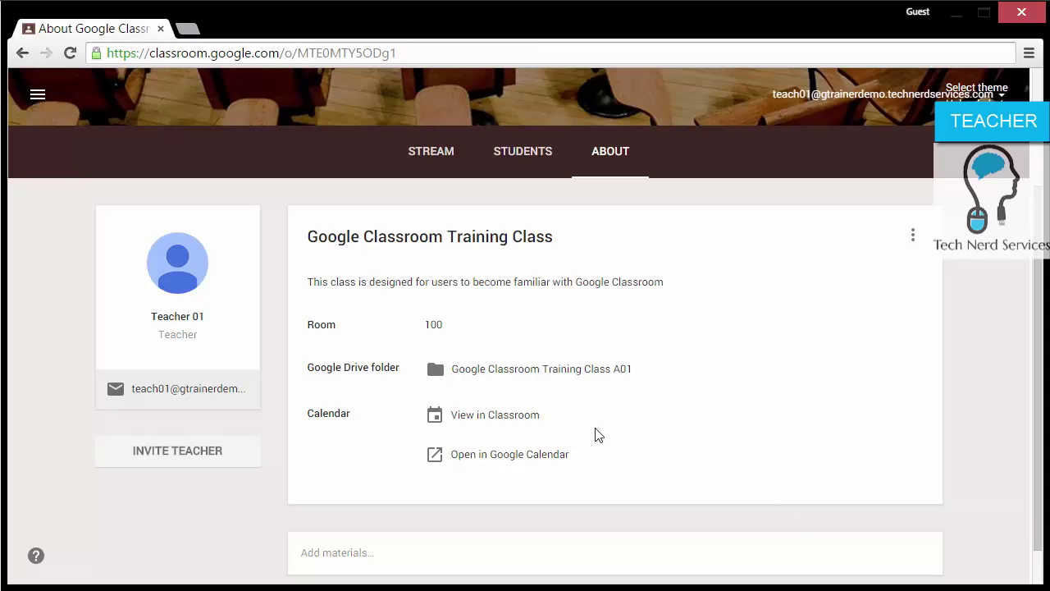
Step: Browse My Drive > Classroom > Google Classroom Training Class A01 in Drive, then close Drive
{"action": "left_click", "coordinate": [555, 373]}
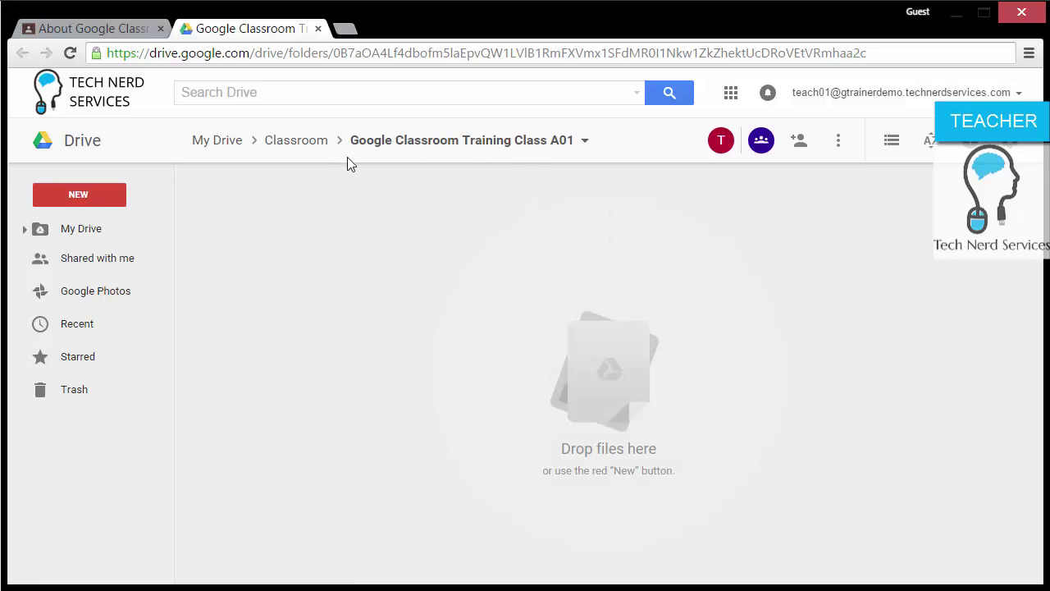
{"action": "left_click", "coordinate": [227, 154]}
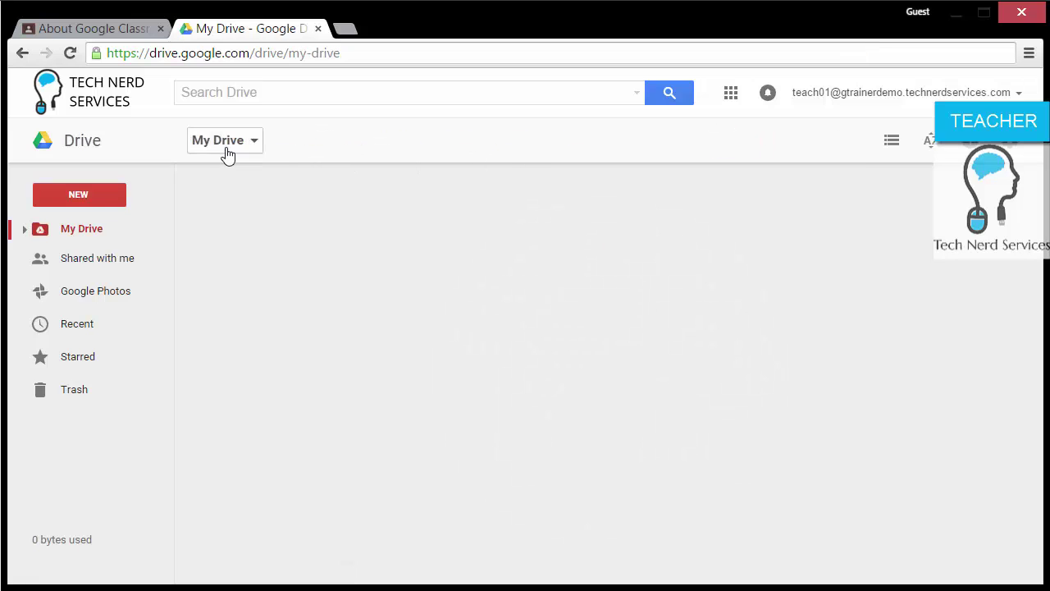
{"action": "double_click", "coordinate": [256, 205]}
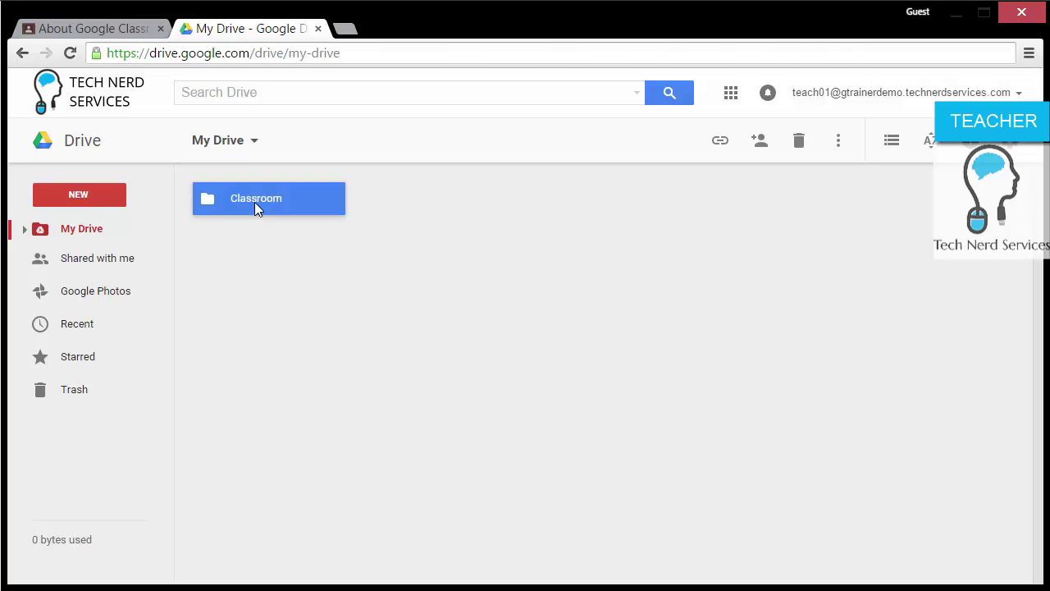
{"action": "double_click", "coordinate": [276, 205]}
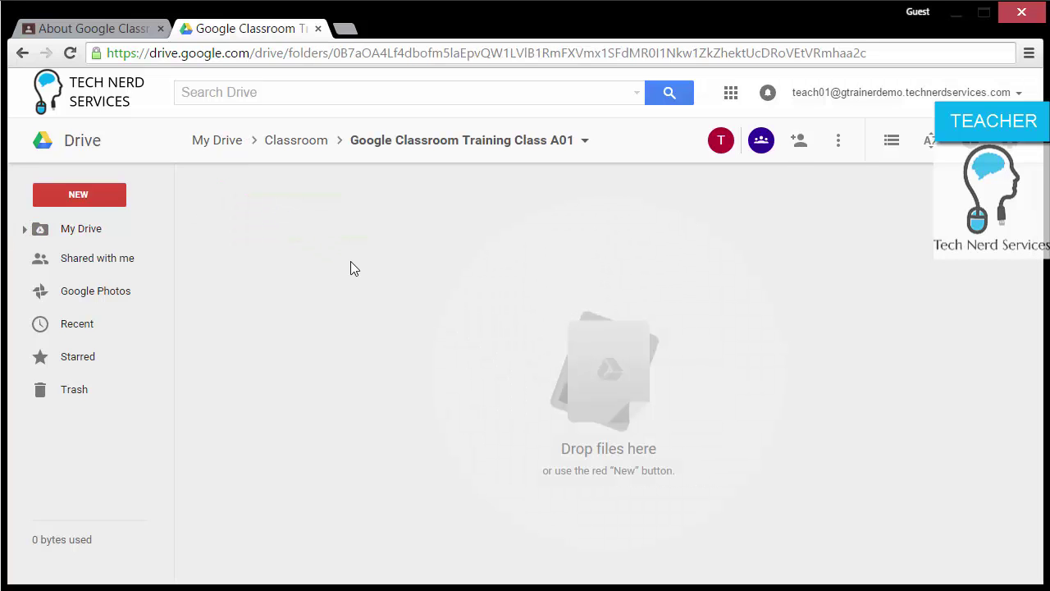
{"action": "left_click", "coordinate": [317, 29]}
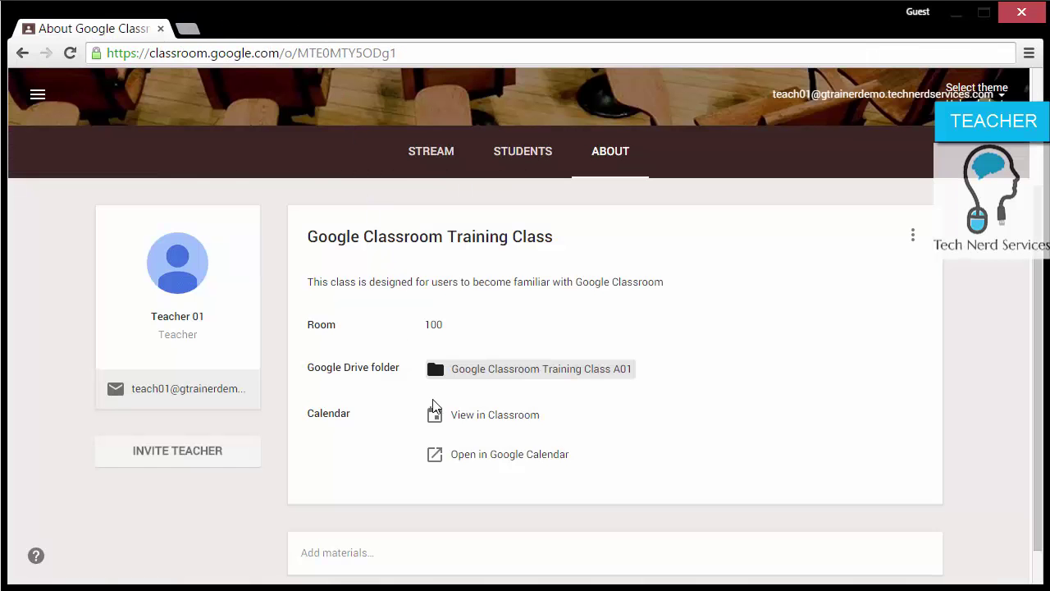
{"action": "left_click", "coordinate": [458, 455]}
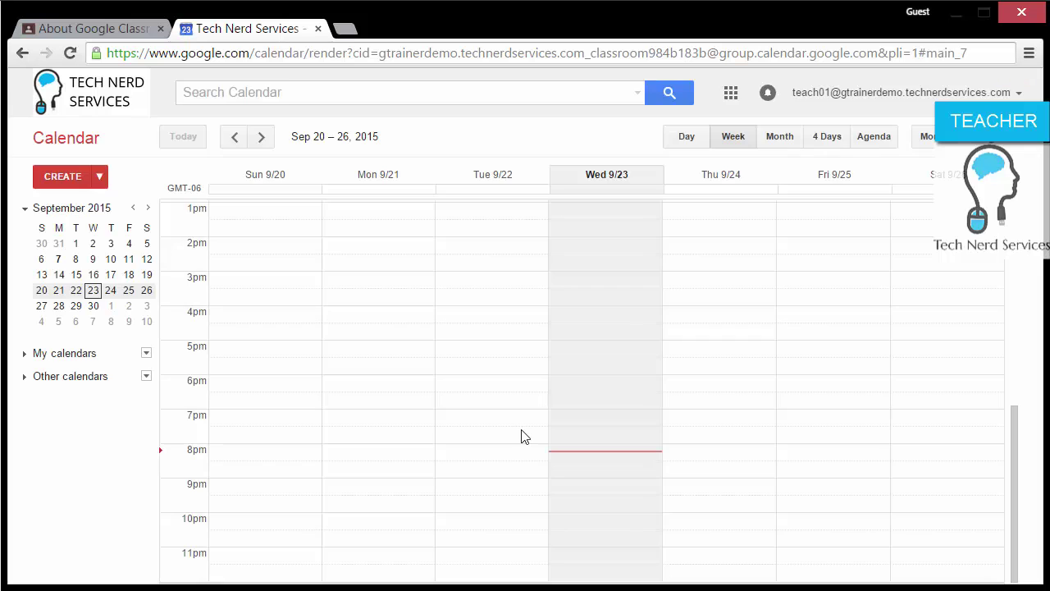
{"action": "left_click", "coordinate": [37, 357]}
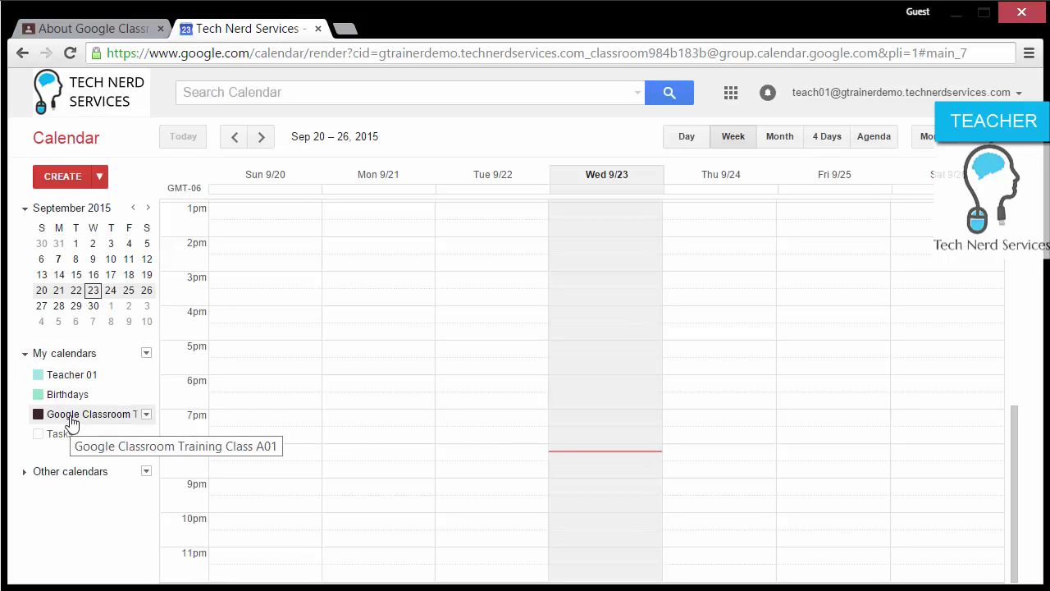
{"action": "left_click", "coordinate": [318, 29]}
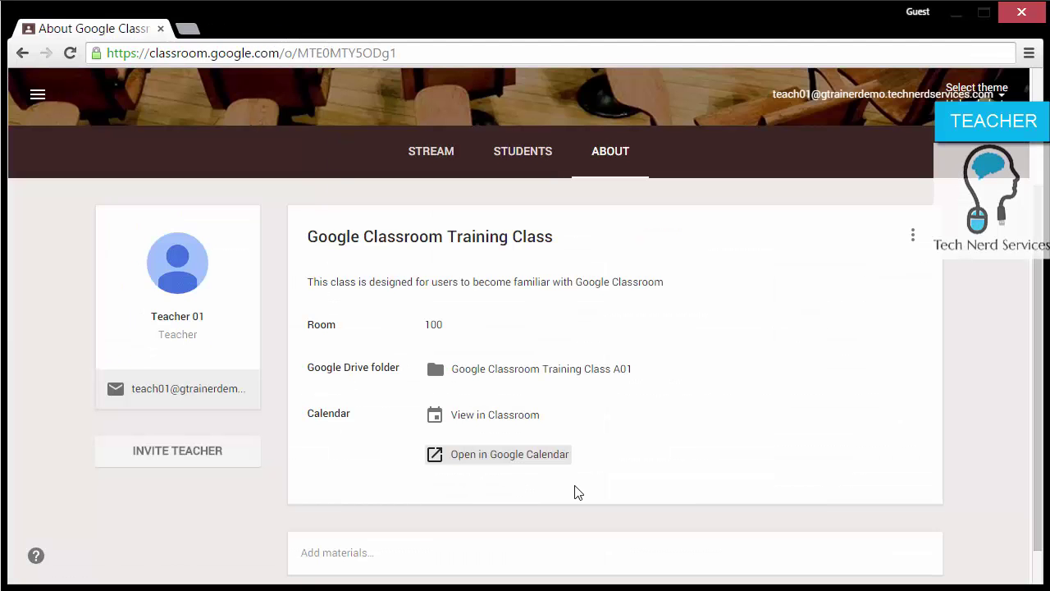
Step: Post a 'Class Syllabus' material with the Syllabus Google Doc attached from Drive
{"action": "scroll", "coordinate": [623, 483], "scroll_direction": "down", "scroll_amount": 1}
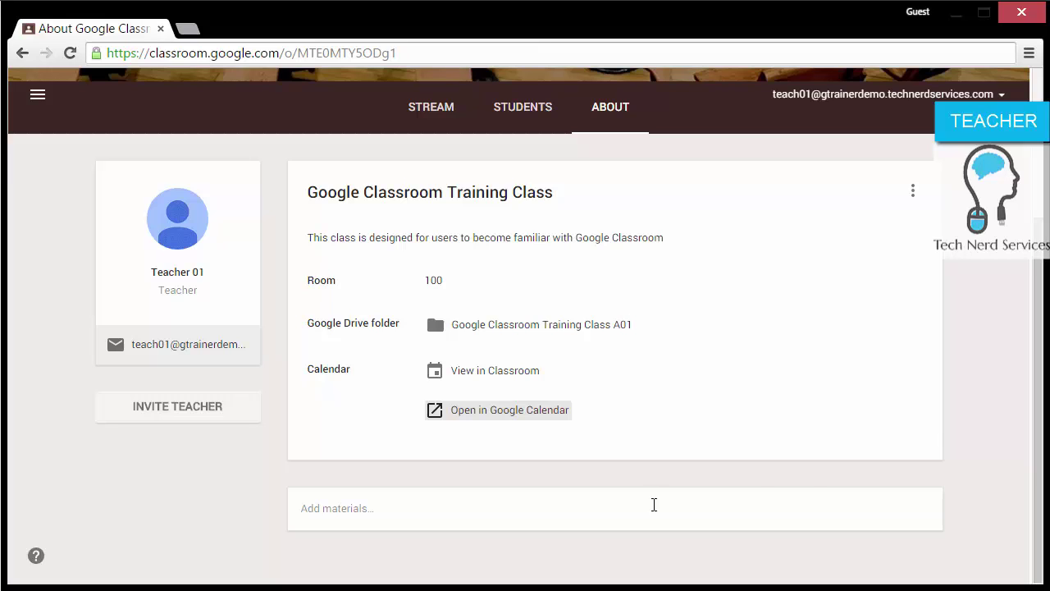
{"action": "left_click", "coordinate": [653, 507]}
{"action": "type", "text": "Class "}
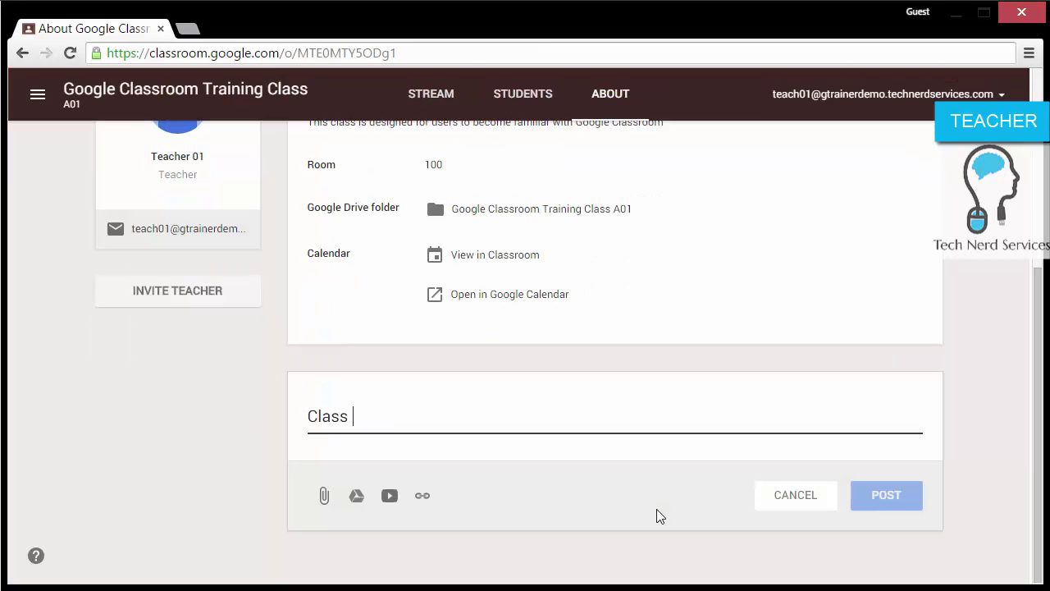
{"action": "type", "text": "Syllabus"}
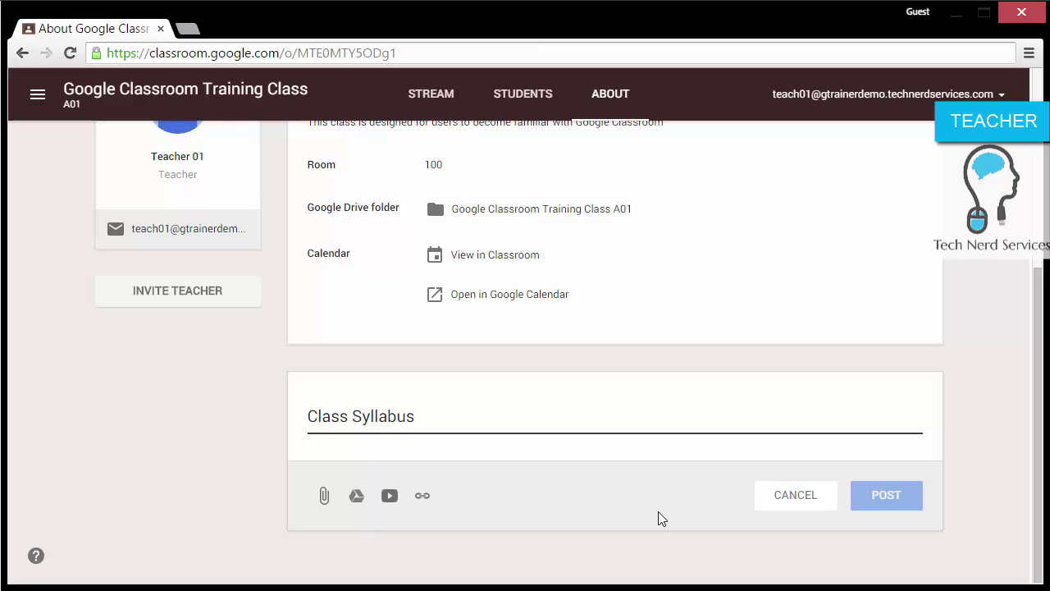
{"action": "left_click", "coordinate": [356, 496]}
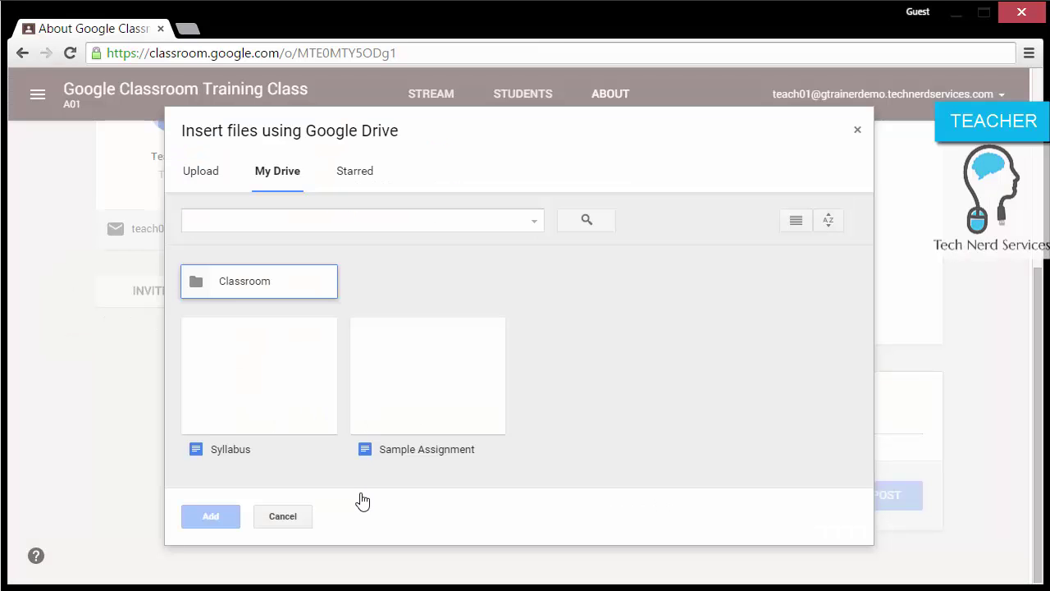
{"action": "left_click", "coordinate": [276, 388]}
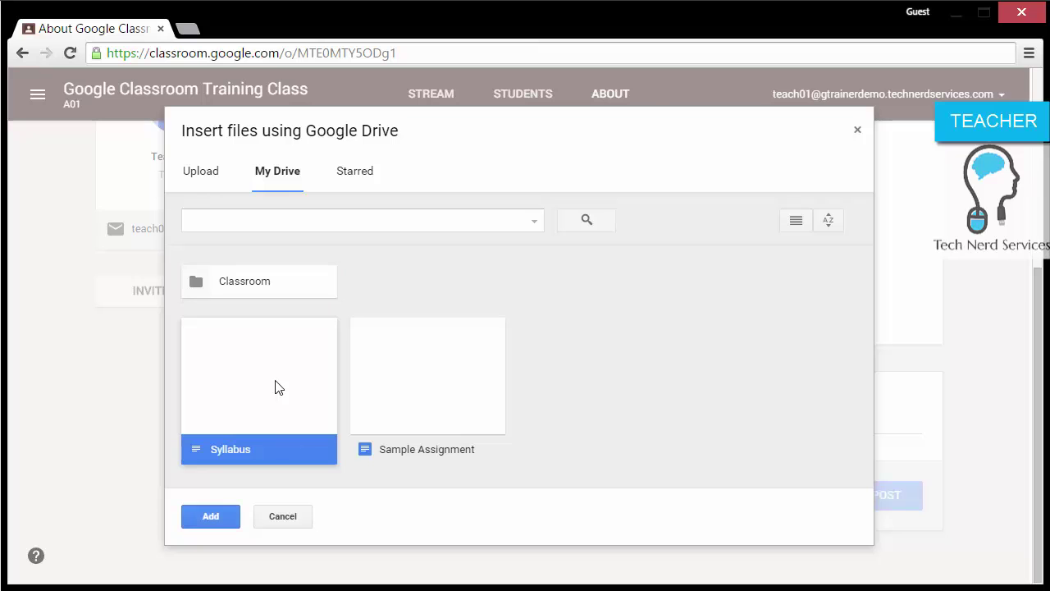
{"action": "left_click", "coordinate": [215, 514]}
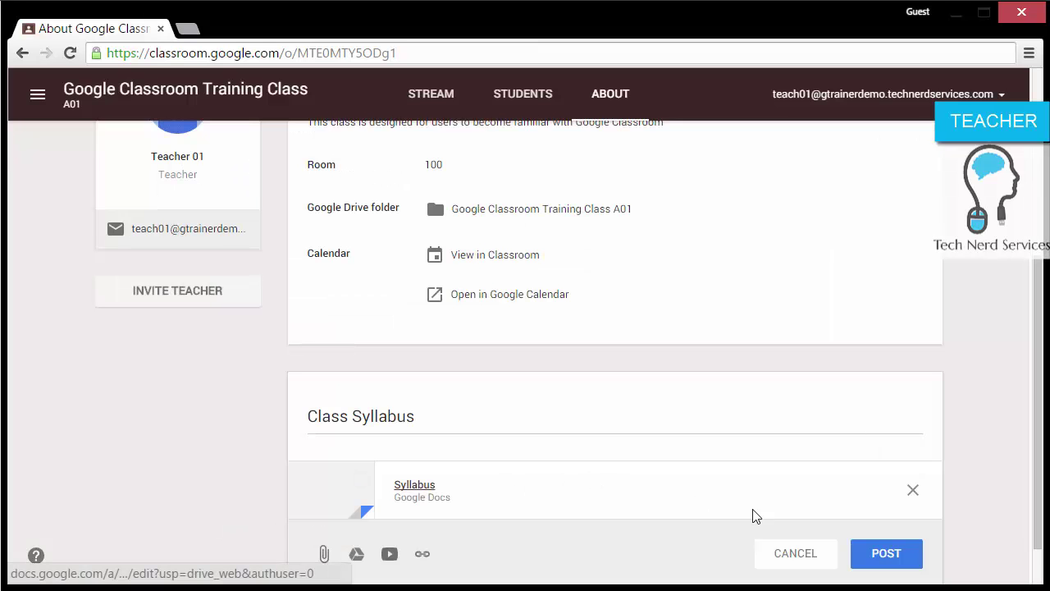
{"action": "left_click", "coordinate": [915, 556]}
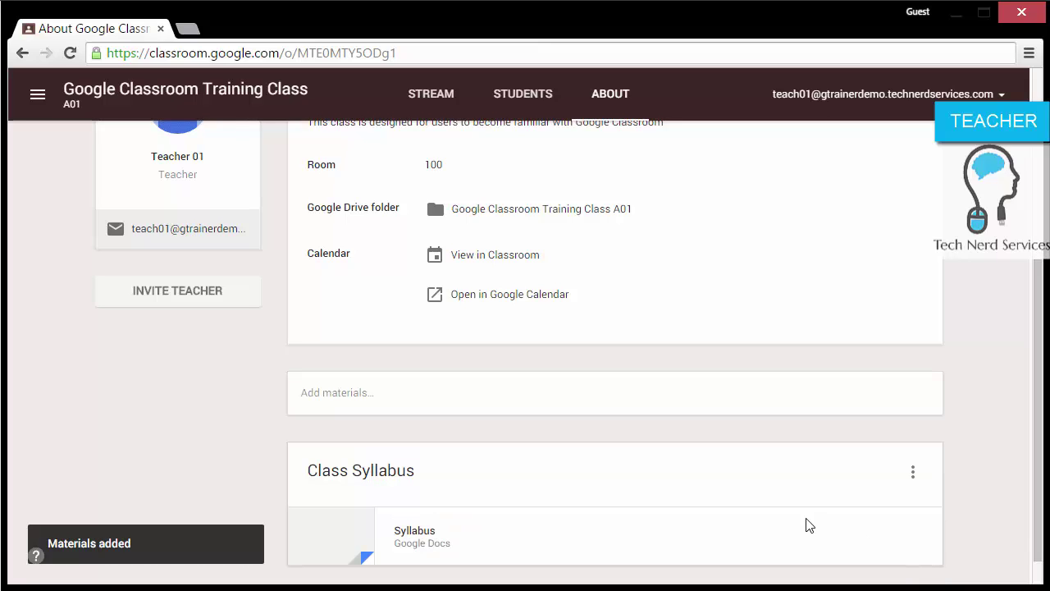
Step: Switch to the class Stream page
{"action": "scroll", "coordinate": [805, 525], "scroll_direction": "down", "scroll_amount": 1}
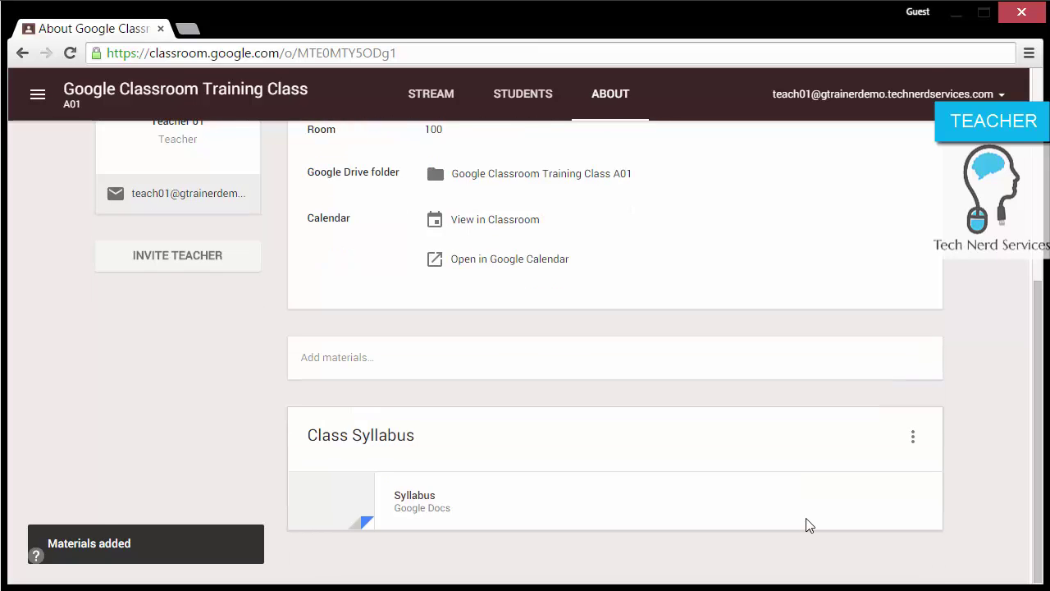
{"action": "scroll", "coordinate": [805, 525], "scroll_direction": "up", "scroll_amount": 5}
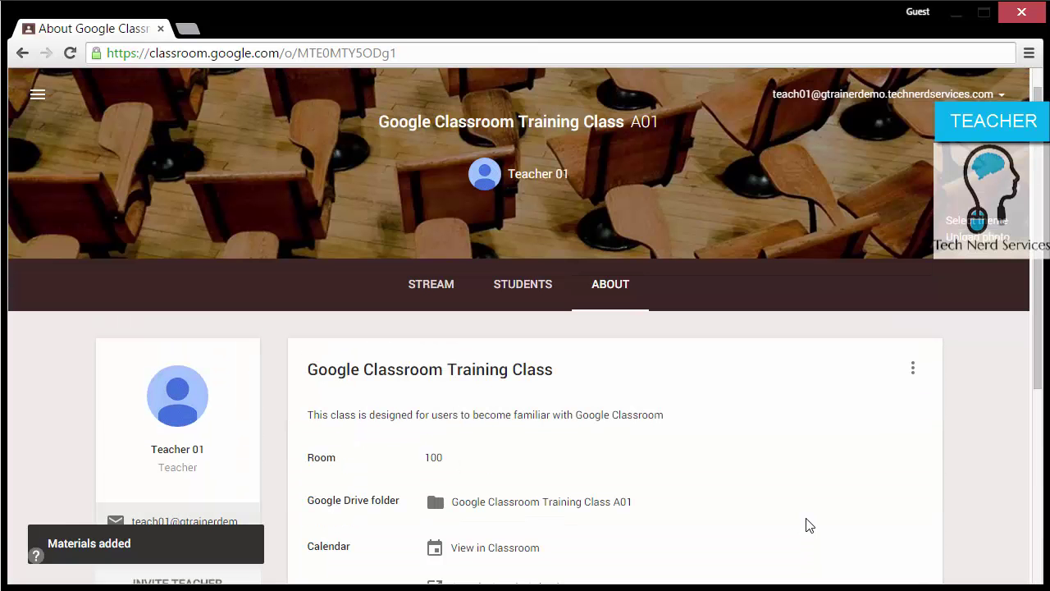
{"action": "left_click", "coordinate": [445, 289]}
{"action": "scroll", "coordinate": [519, 306], "scroll_direction": "down", "scroll_amount": 2}
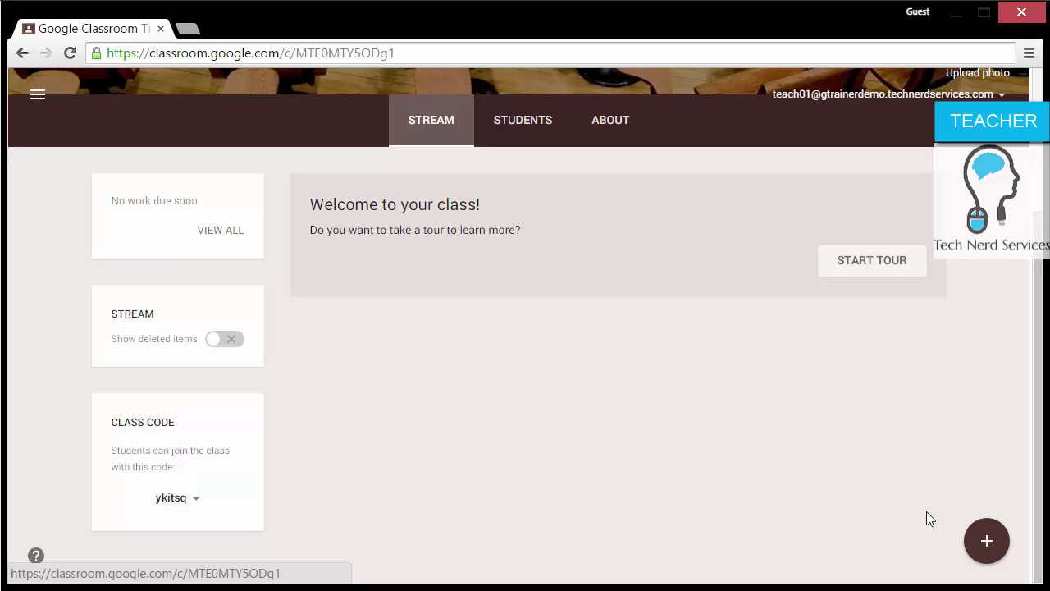
{"action": "mouse_move", "coordinate": [974, 543]}
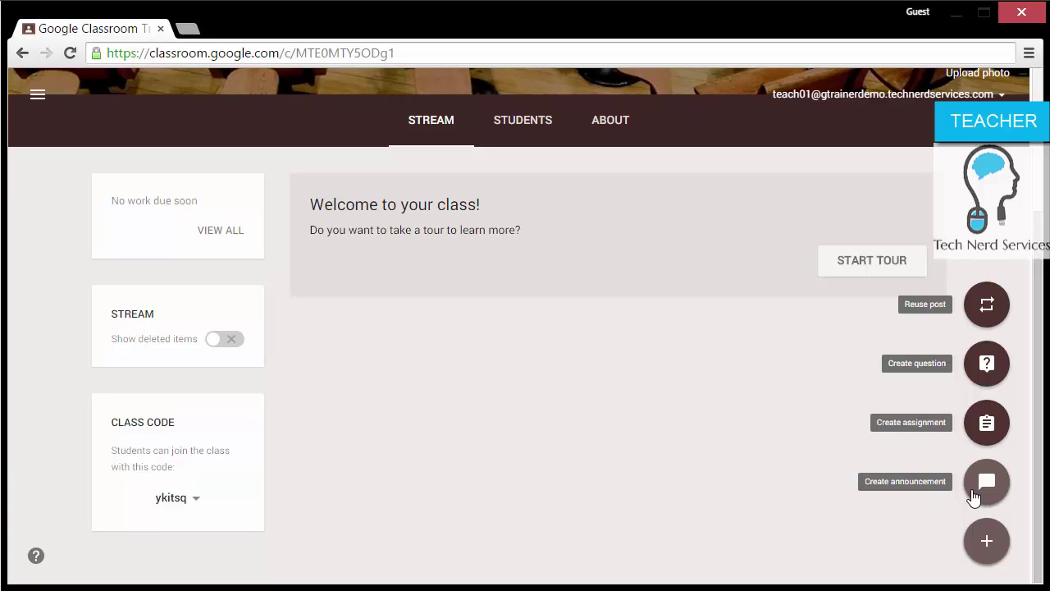
Step: Write the announcement 'Welcome to the Google Classroom Training Site' and close it as a draft
{"action": "left_click", "coordinate": [983, 484]}
{"action": "type", "text": "W"}
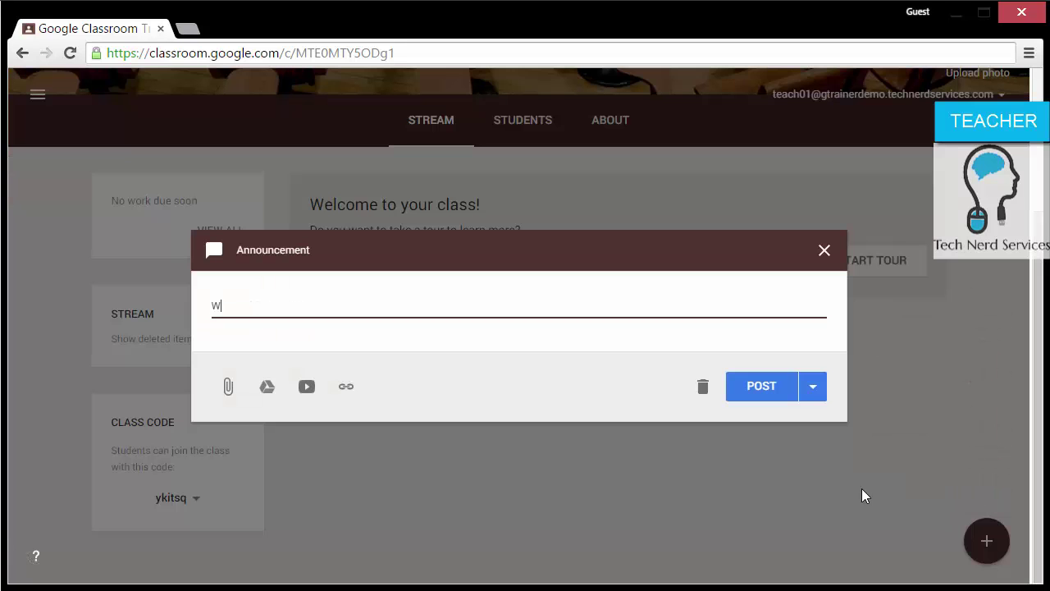
{"action": "type", "text": "elcome to the Google Classr"}
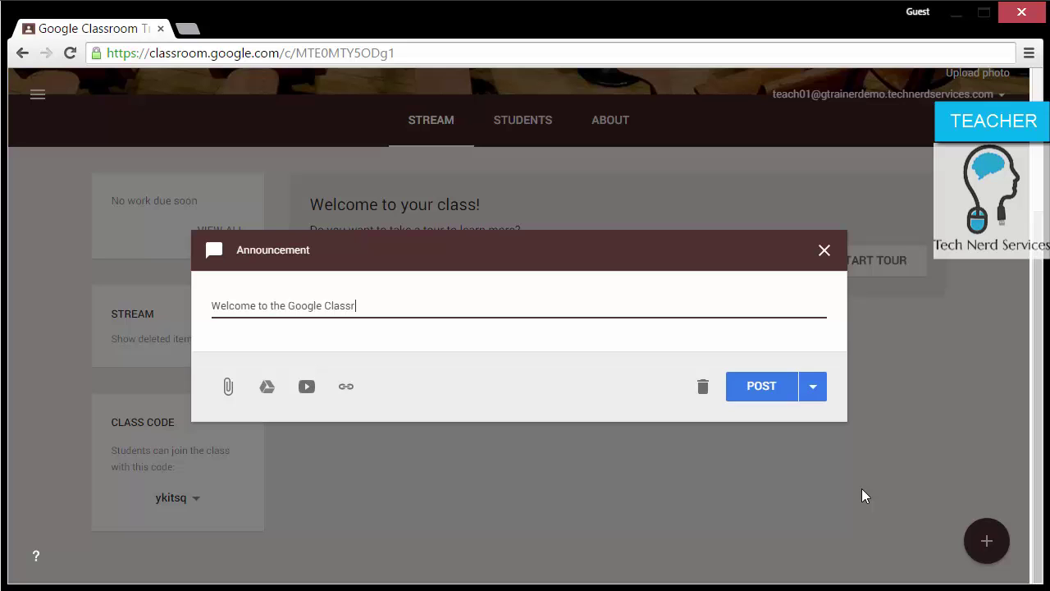
{"action": "type", "text": "oom Training Site"}
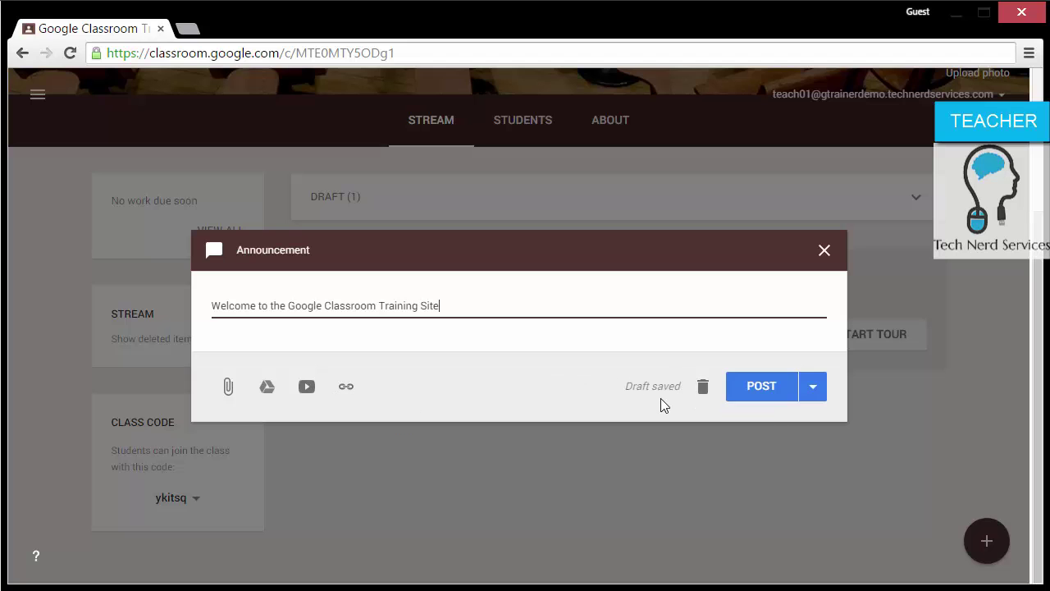
{"action": "left_click", "coordinate": [821, 248]}
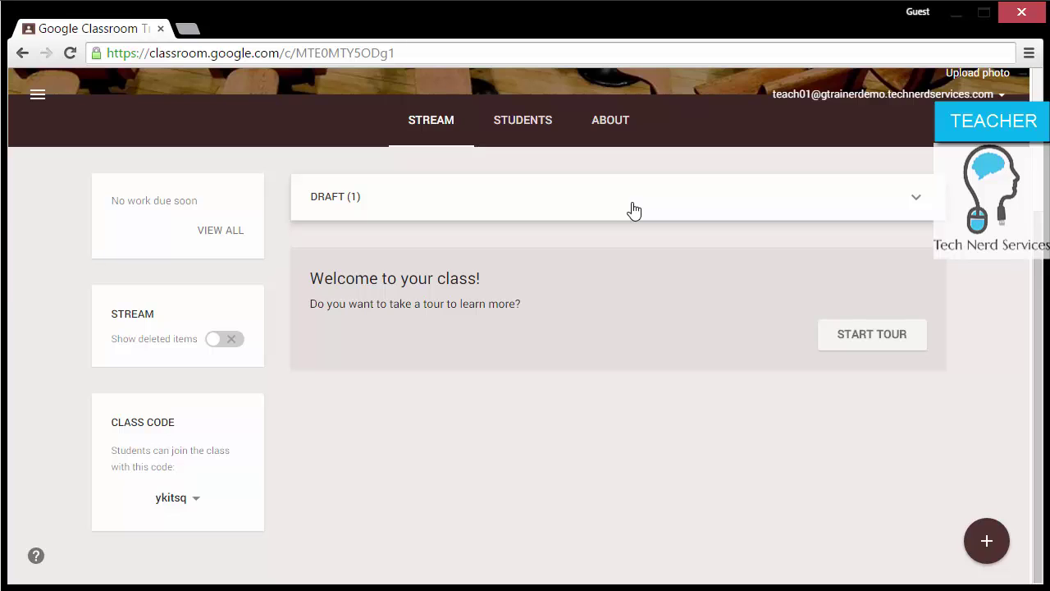
Step: Reopen the welcome announcement from Draft (1) and post it to students
{"action": "left_click", "coordinate": [634, 211]}
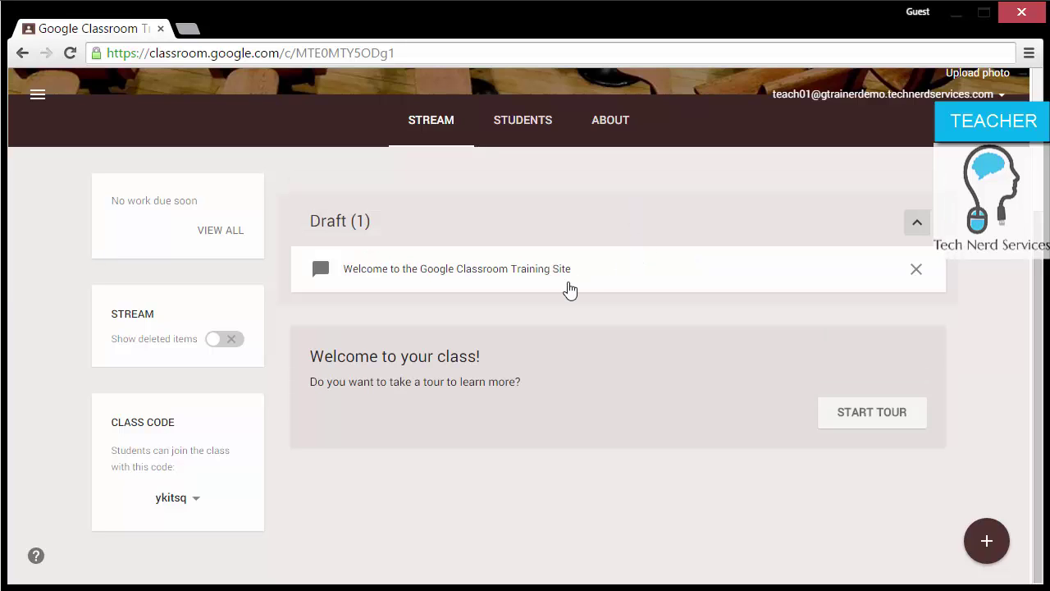
{"action": "left_click", "coordinate": [568, 285]}
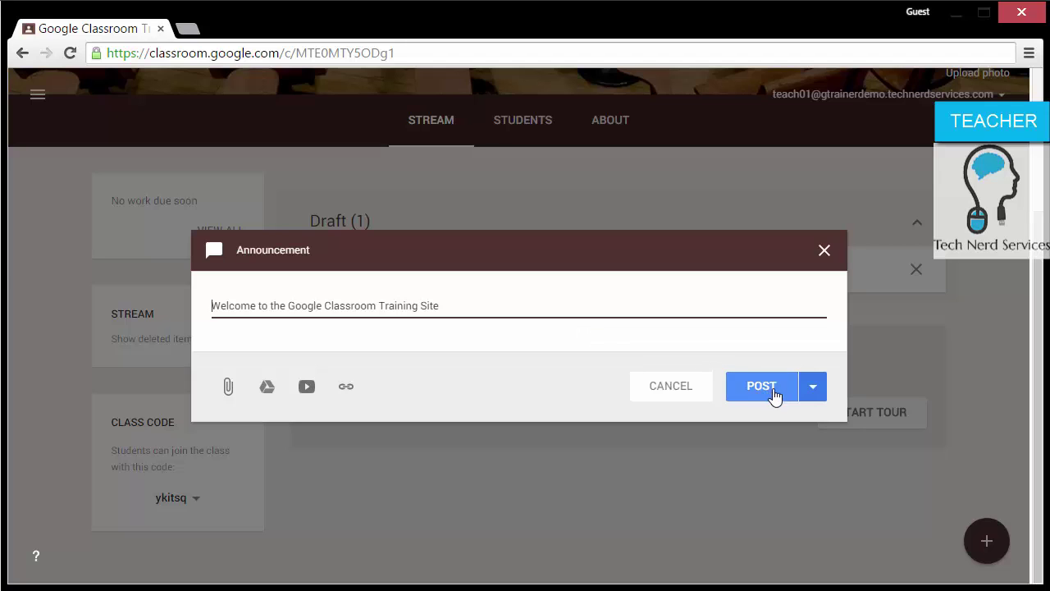
{"action": "left_click", "coordinate": [820, 394]}
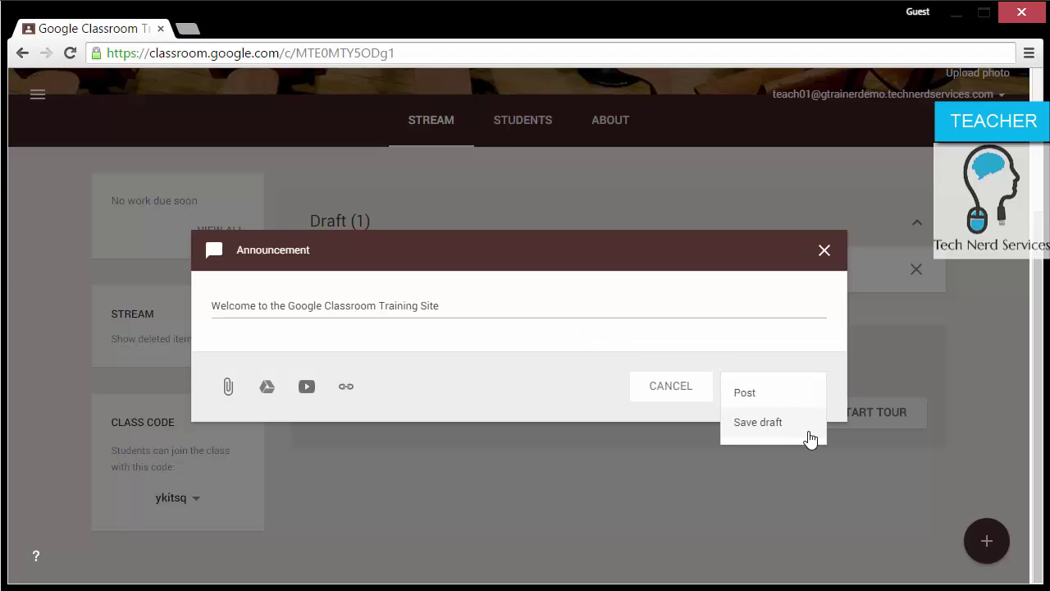
{"action": "left_click", "coordinate": [571, 401]}
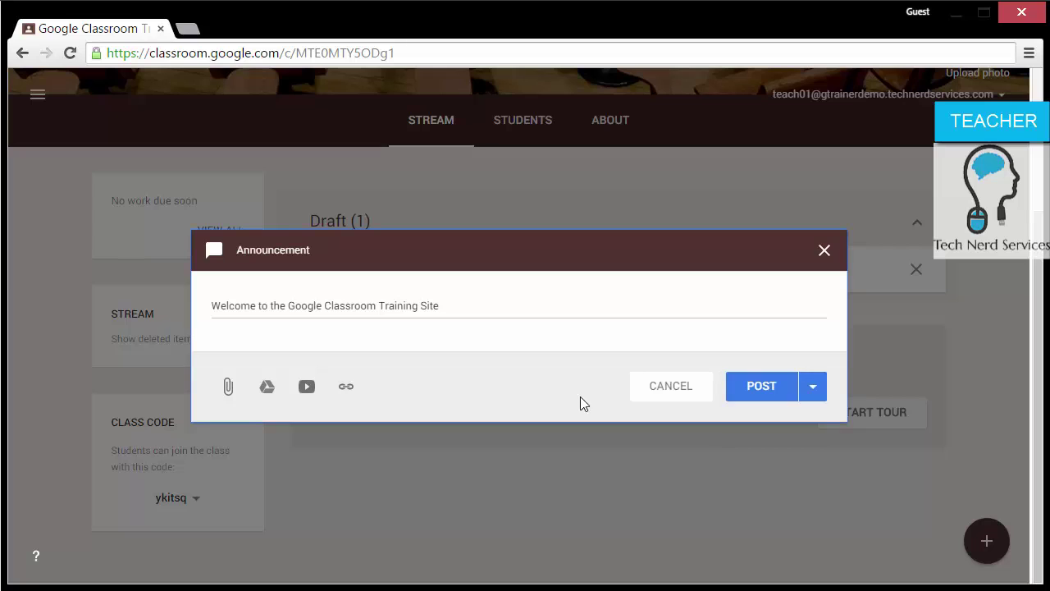
{"action": "left_click", "coordinate": [747, 400]}
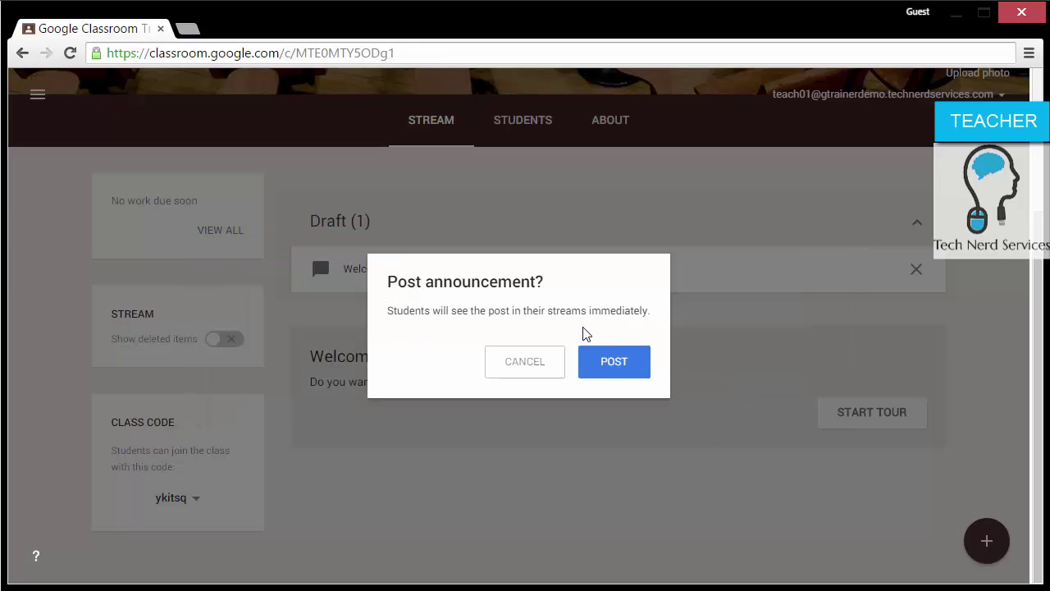
{"action": "left_click", "coordinate": [604, 361]}
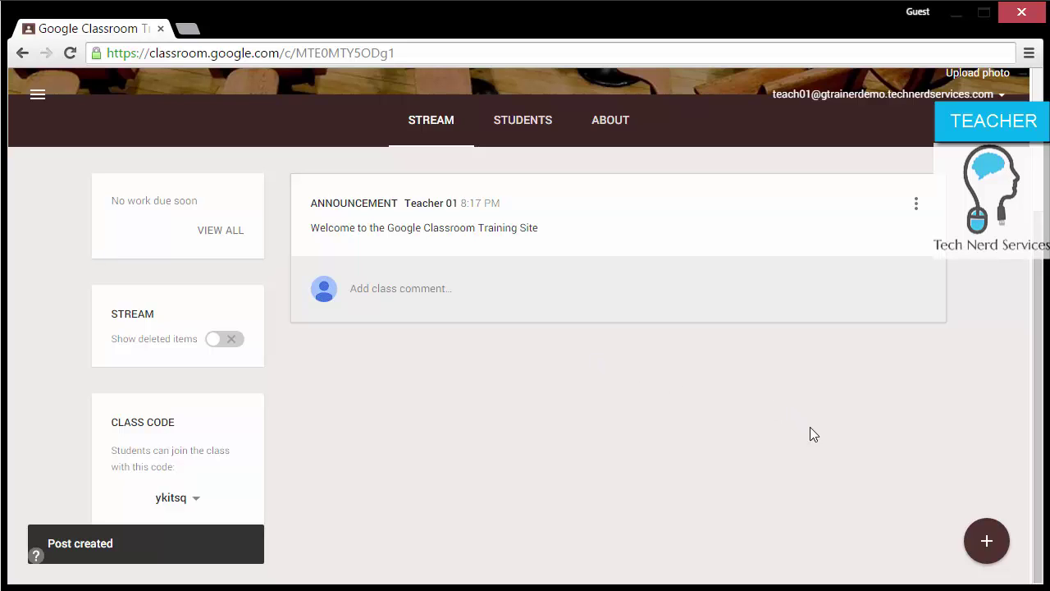
Step: Start assignment 'Google Classroom Favorite Feature' asking for a paragraph about a liked feature
{"action": "mouse_move", "coordinate": [984, 543]}
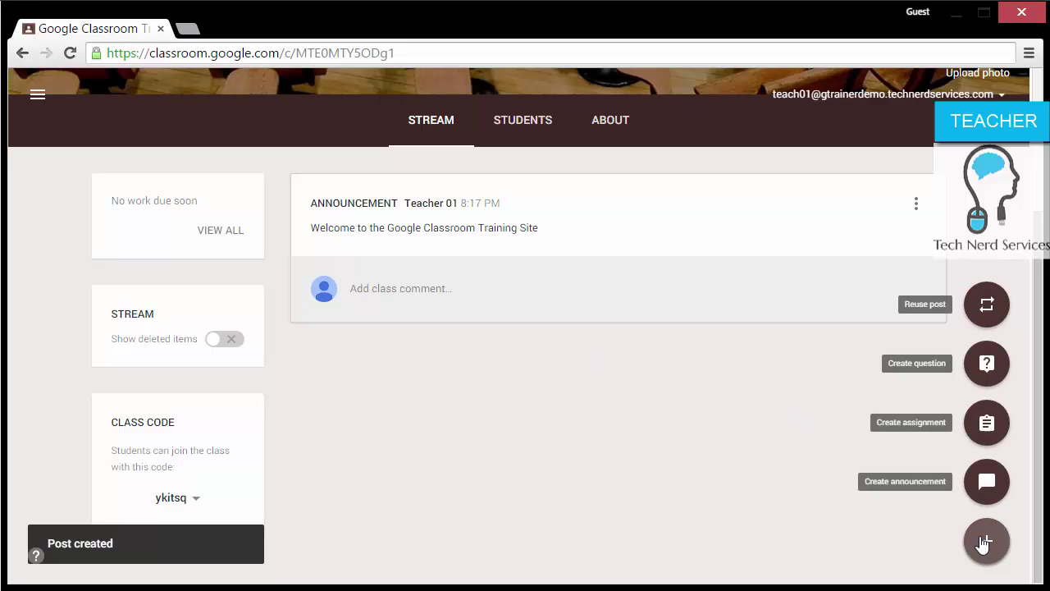
{"action": "left_click", "coordinate": [985, 438]}
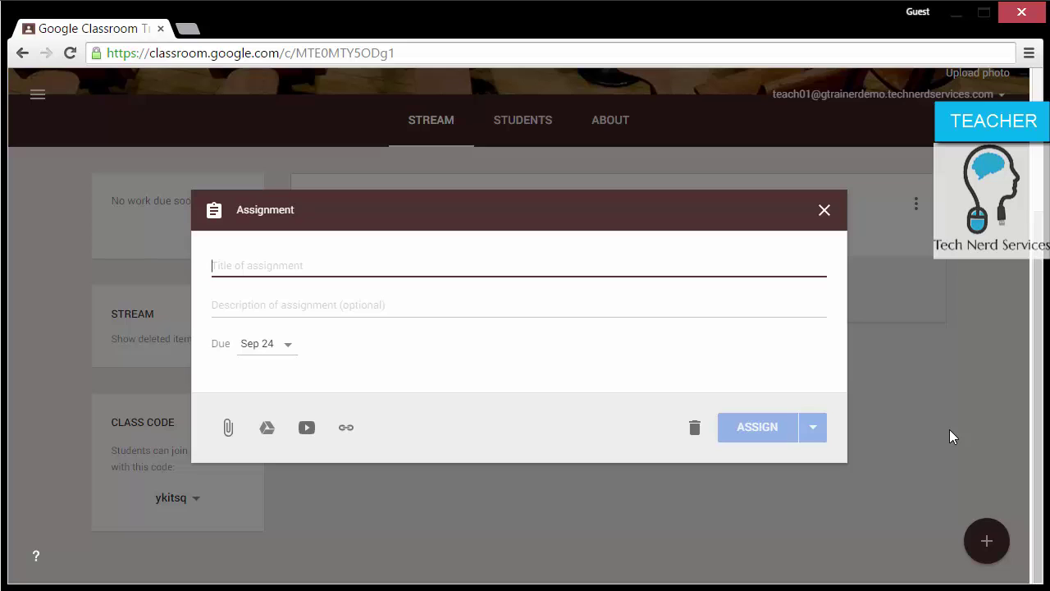
{"action": "type", "text": "Google "}
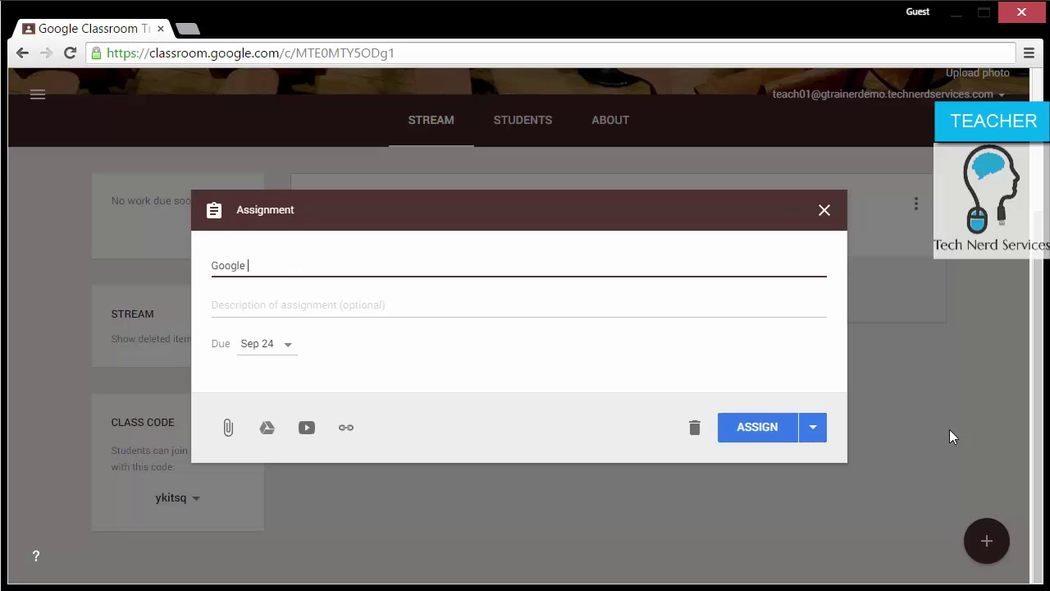
{"action": "type", "text": "Classroom Favorite Feature"}
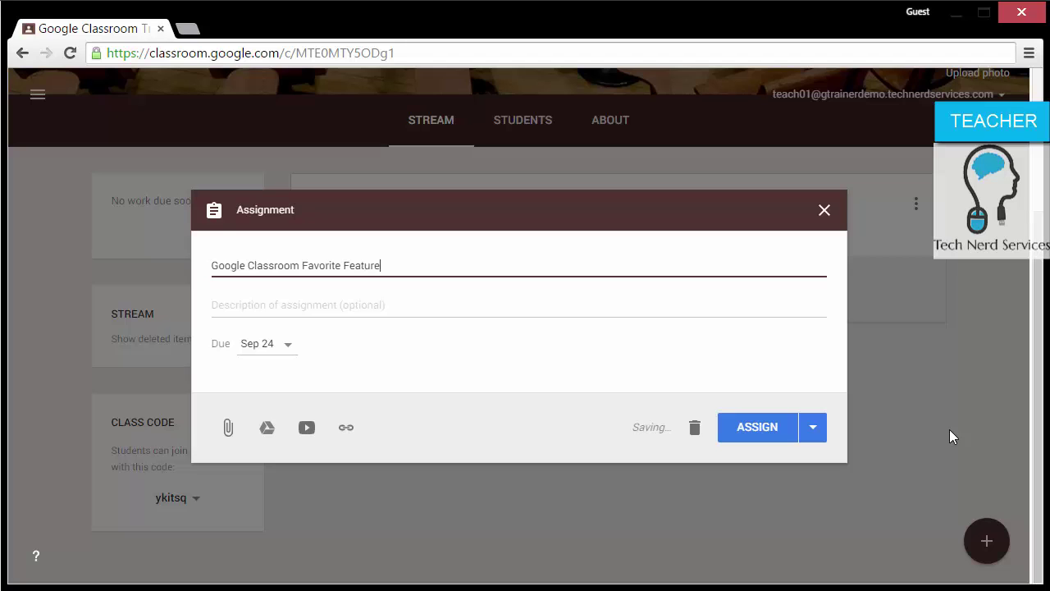
{"action": "left_click", "coordinate": [546, 305]}
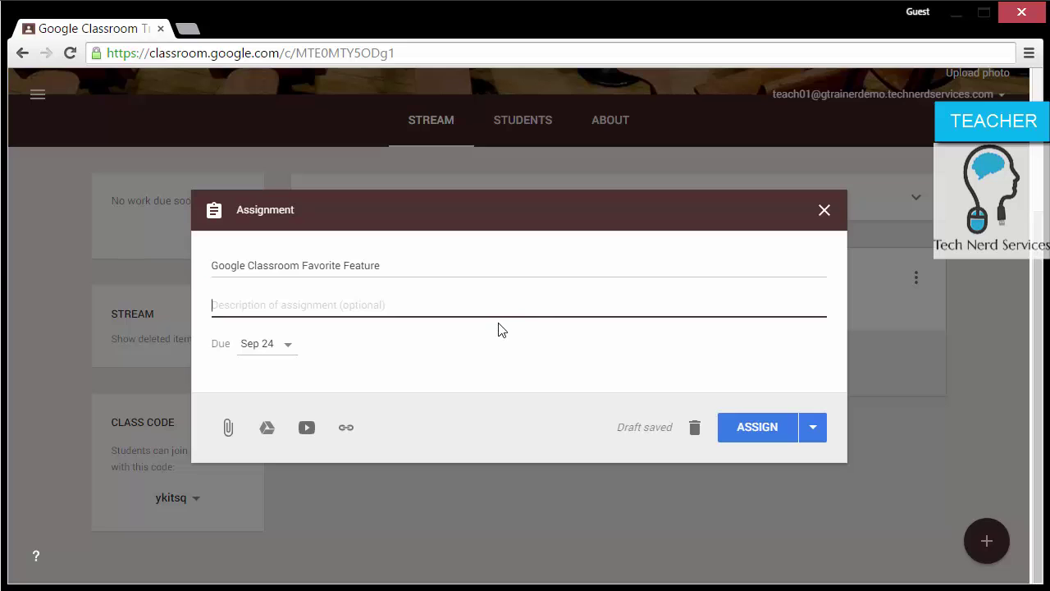
{"action": "type", "text": "In ap"}
{"action": "key", "text": "BackSpace"}
{"action": "type", "text": "paragraph"}
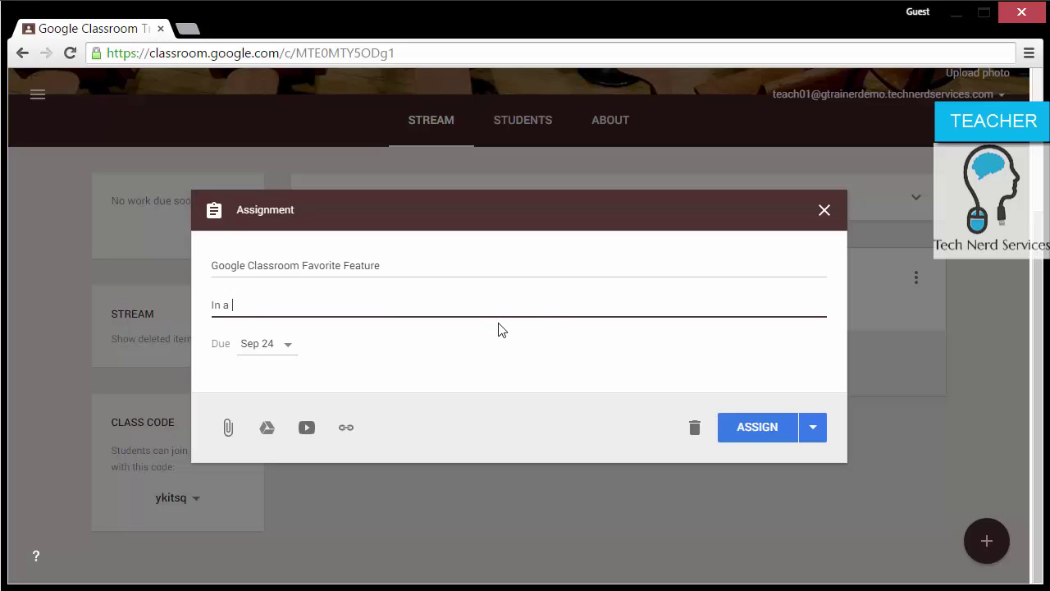
{"action": "type", "text": ", write"}
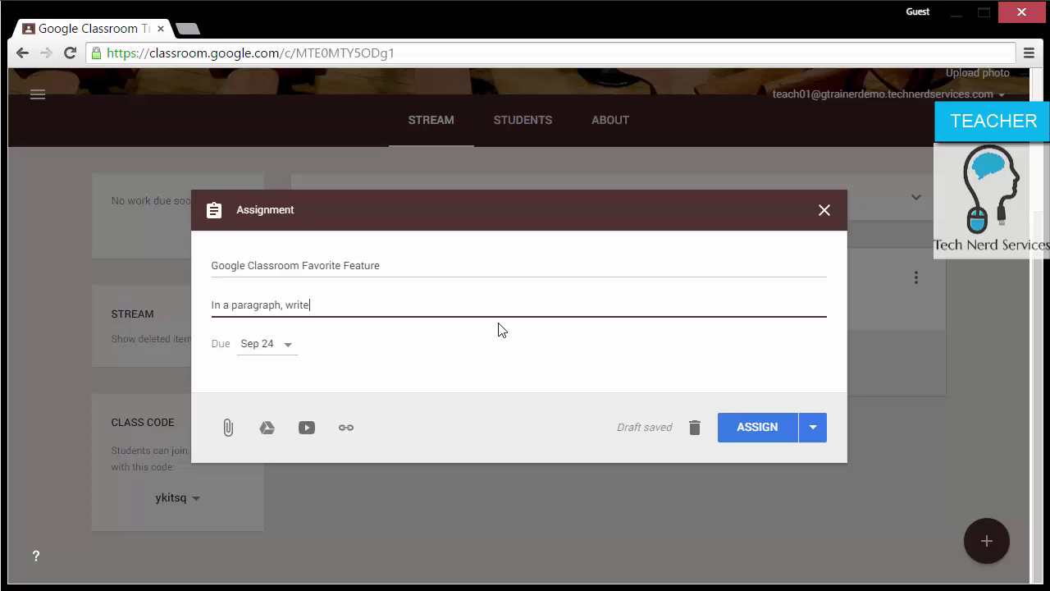
{"action": "type", "text": " about a feature i"}
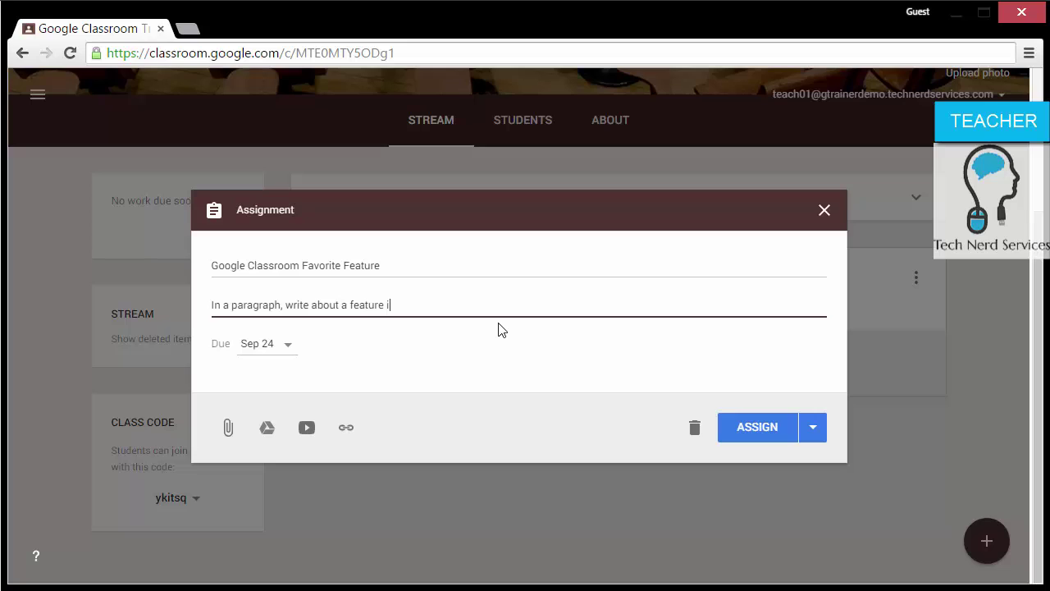
{"action": "type", "text": "n Google Classroom that you like"}
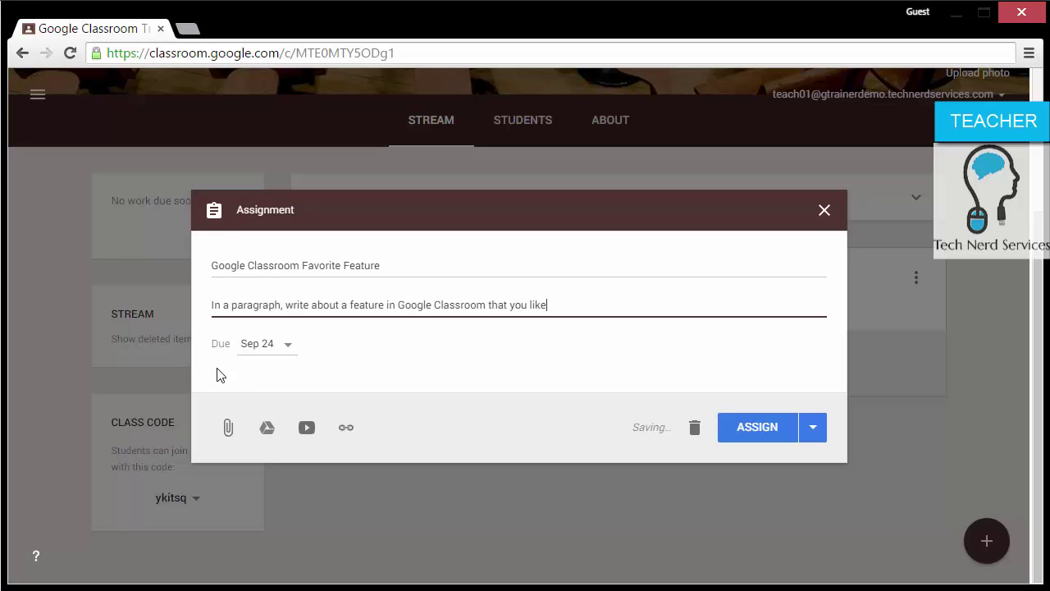
Step: Keep the Sep 24 due date and save the assignment draft
{"action": "left_click", "coordinate": [288, 351]}
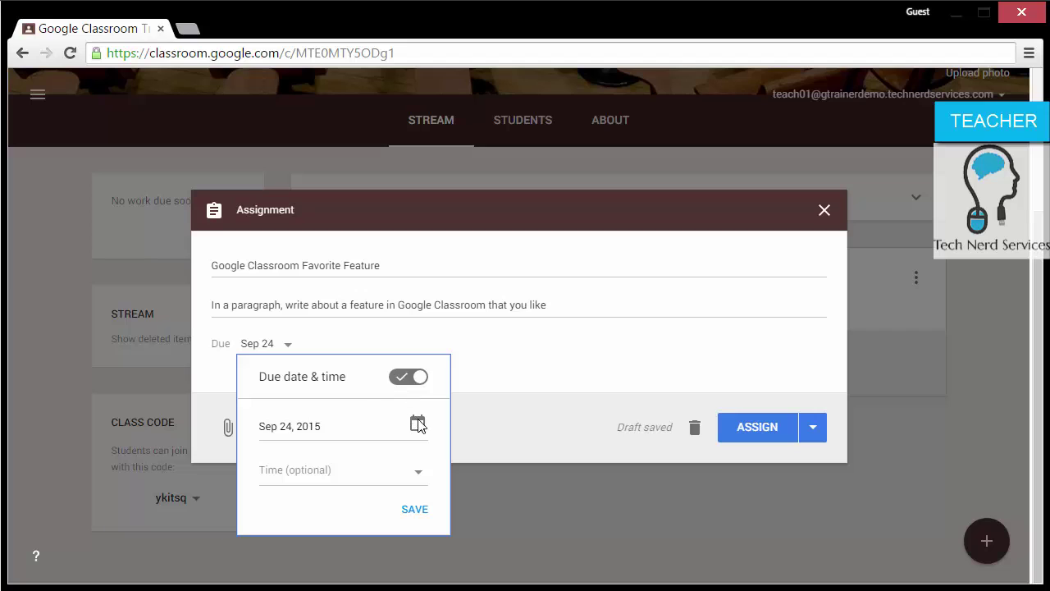
{"action": "left_click", "coordinate": [402, 383]}
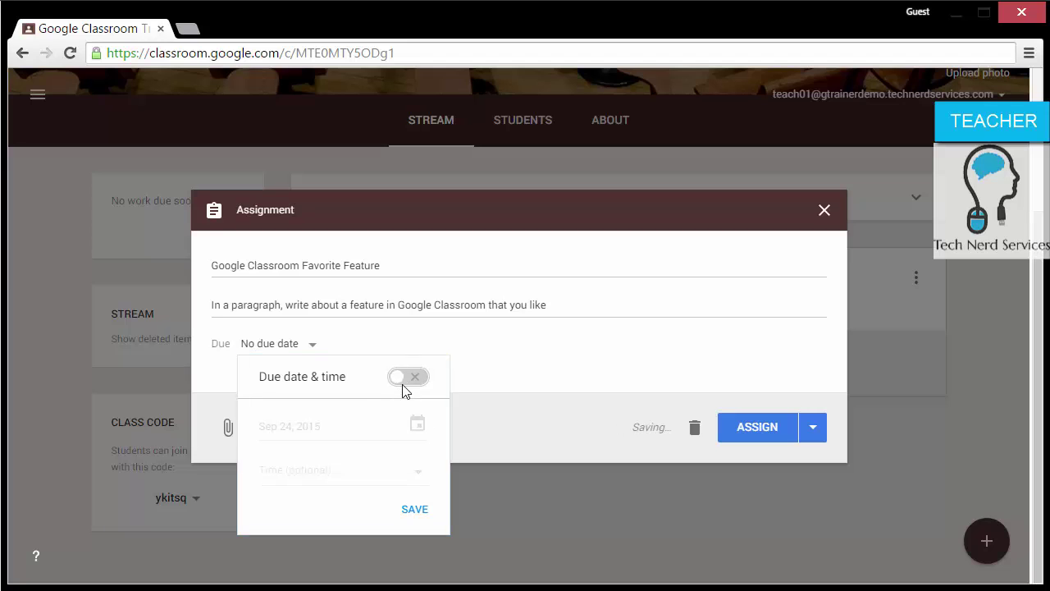
{"action": "left_click", "coordinate": [402, 383]}
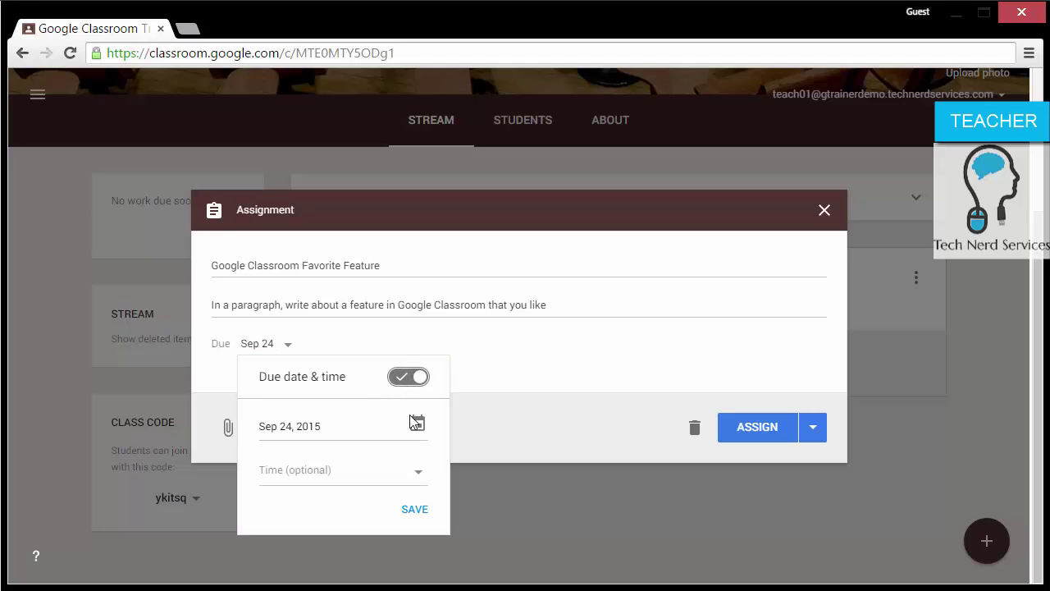
{"action": "left_click", "coordinate": [418, 510]}
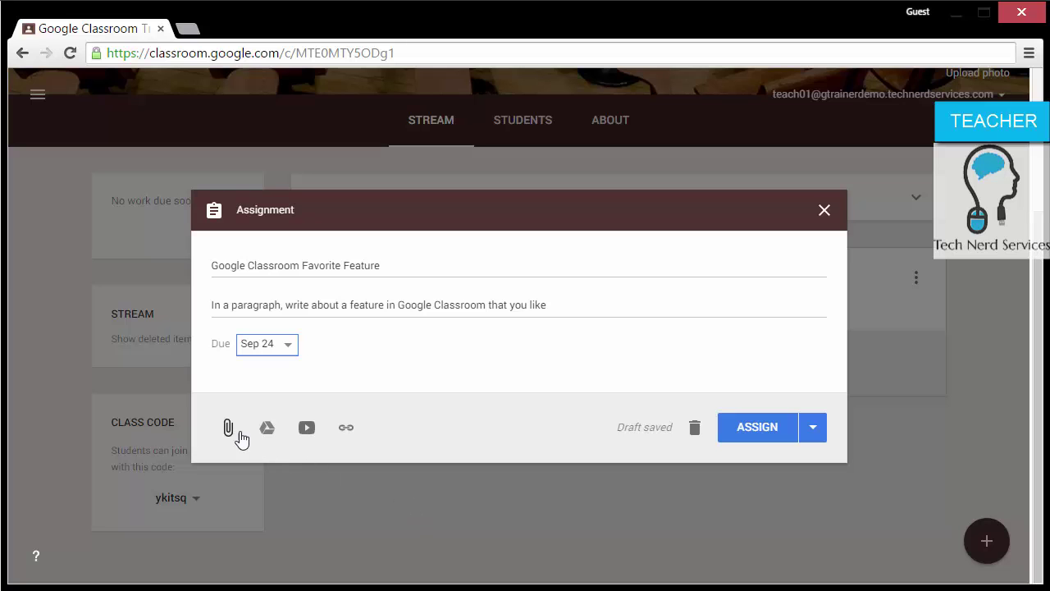
Step: Attach the Sample Assignment Doc from Drive, set to 'Make a copy for each student'
{"action": "left_click", "coordinate": [266, 431]}
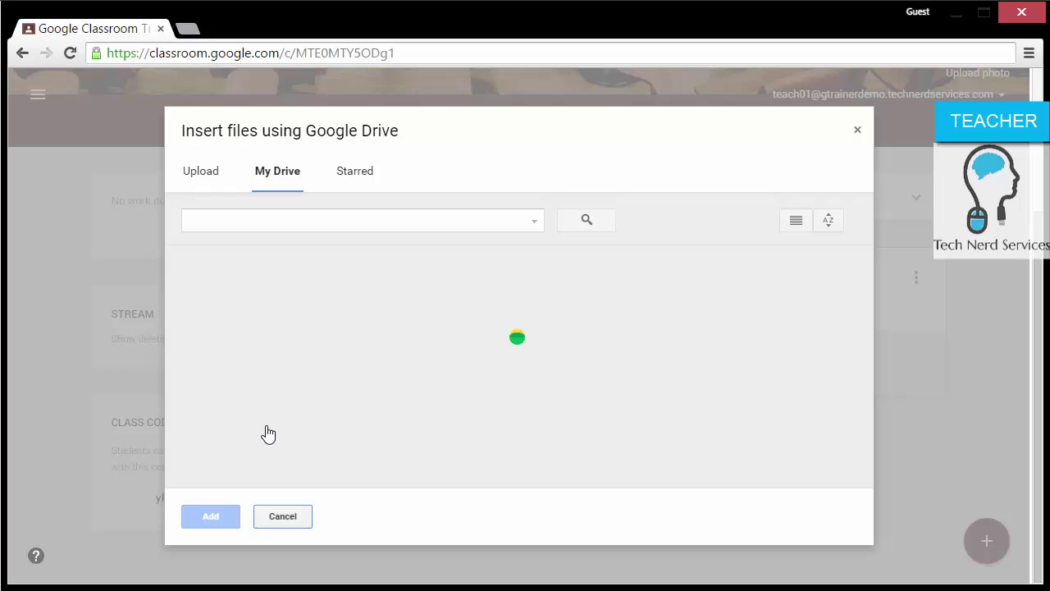
{"action": "left_click", "coordinate": [406, 379]}
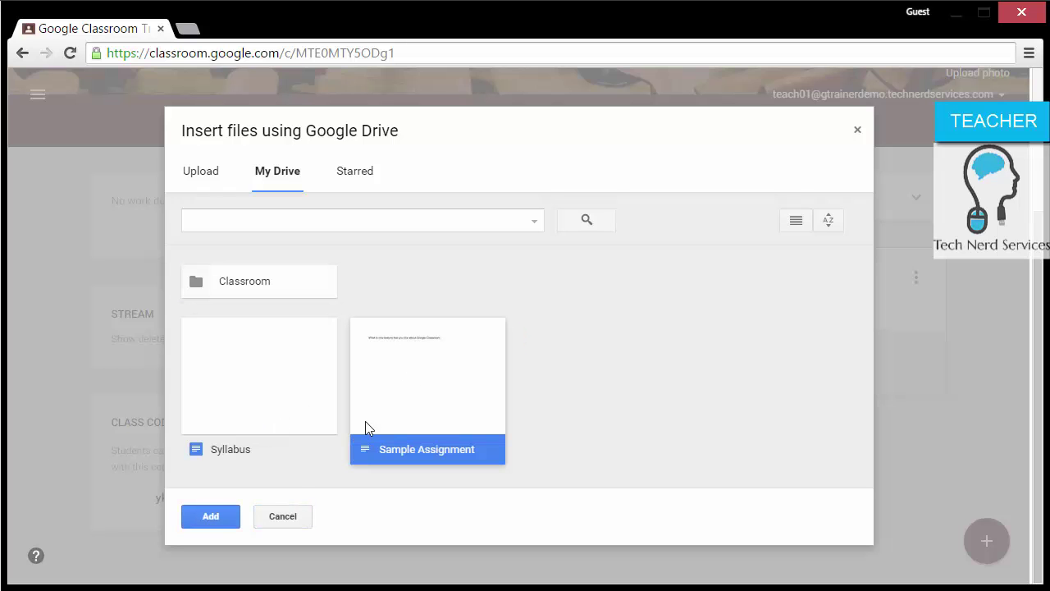
{"action": "left_click", "coordinate": [238, 515]}
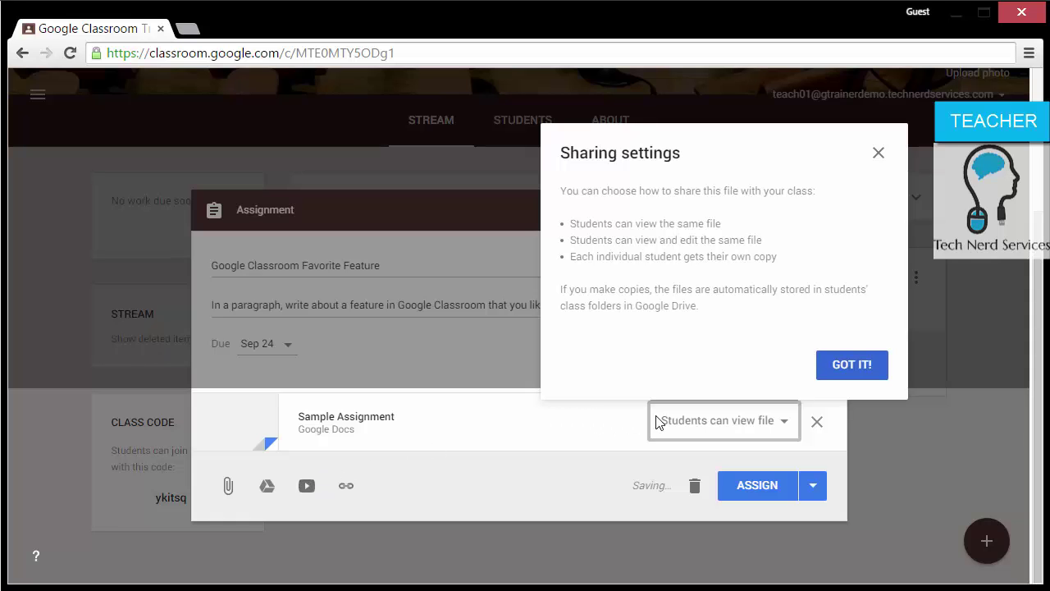
{"action": "left_click", "coordinate": [879, 154]}
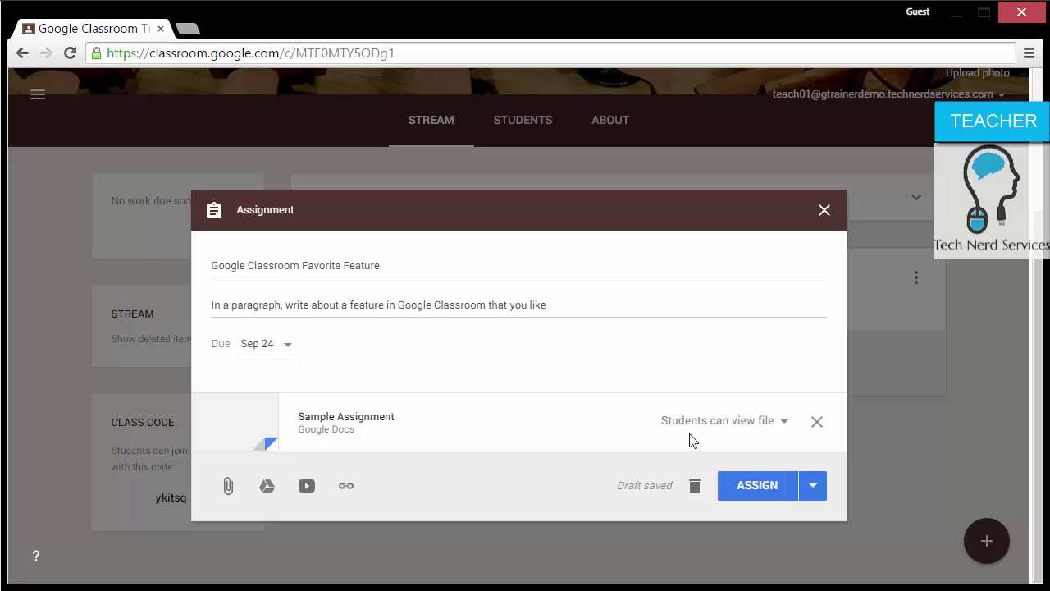
{"action": "left_click", "coordinate": [784, 422]}
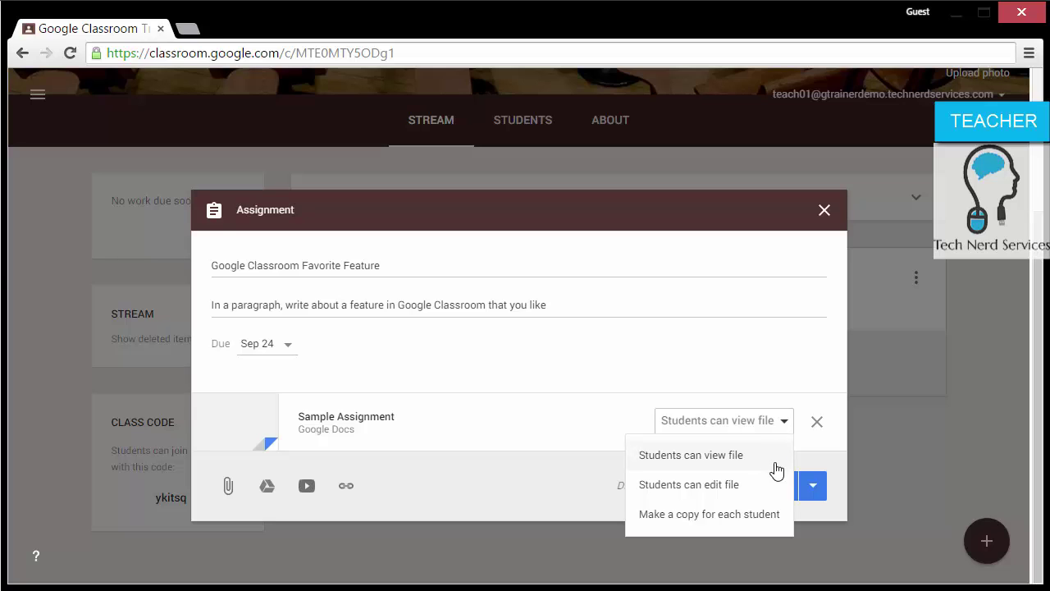
{"action": "left_click", "coordinate": [769, 517]}
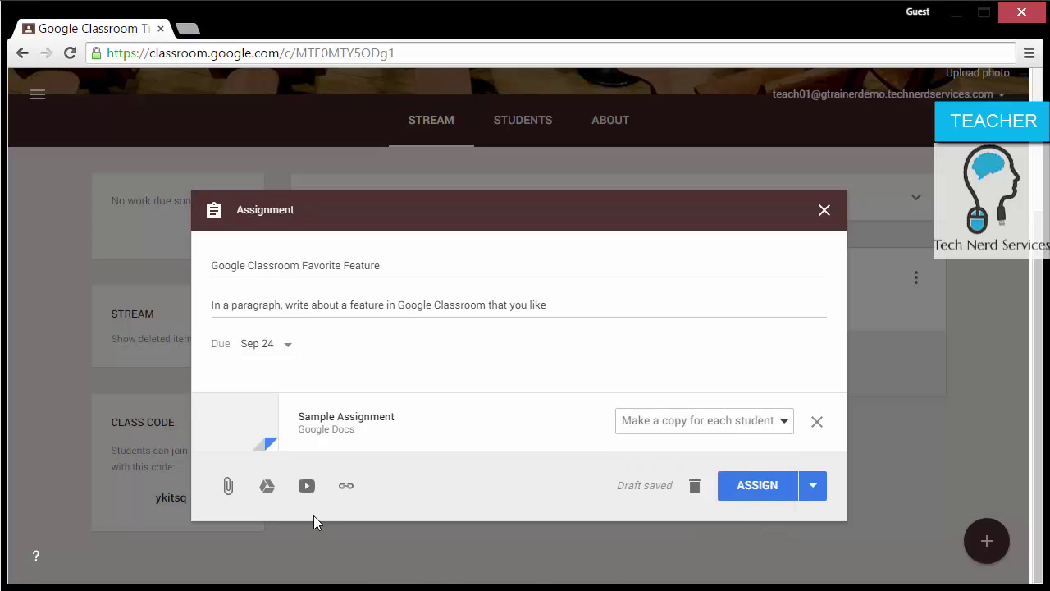
{"action": "left_click", "coordinate": [352, 486]}
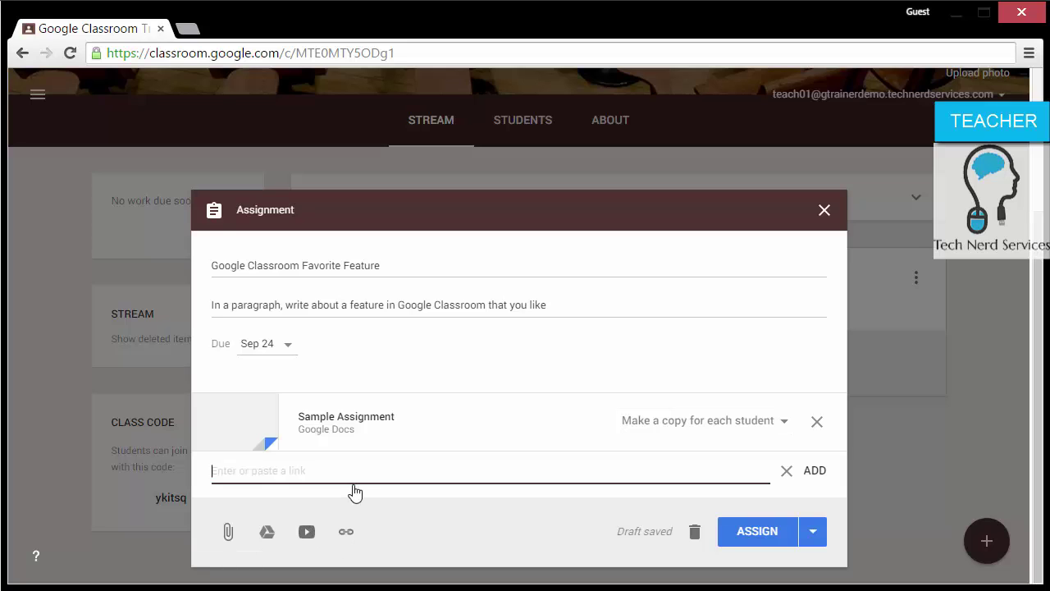
{"action": "type", "text": "blog.technerdservices.com"}
{"action": "key", "text": "Home"}
{"action": "type", "text": "http://"}
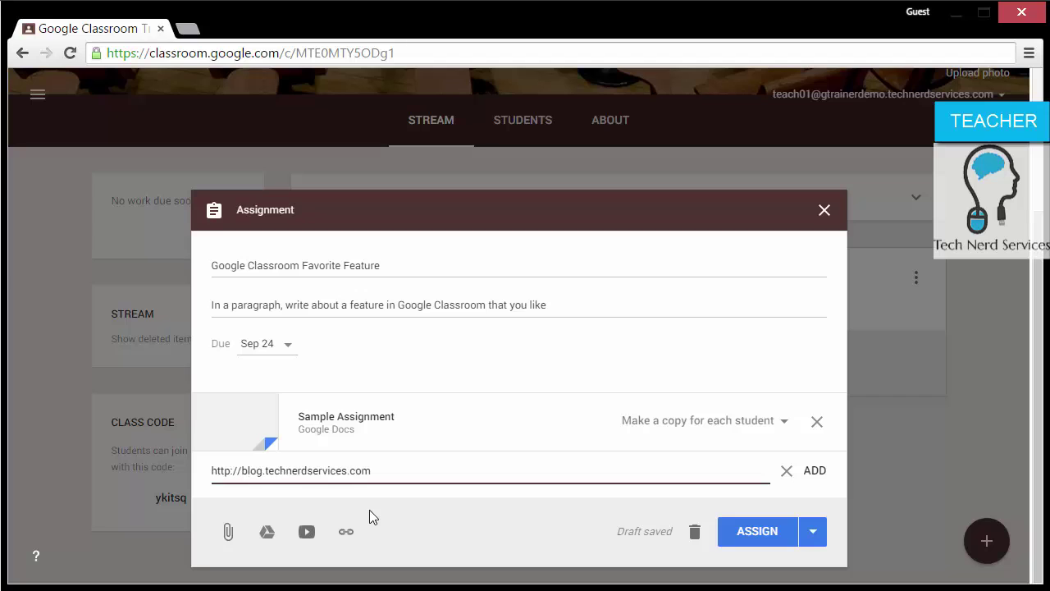
{"action": "left_click", "coordinate": [823, 469]}
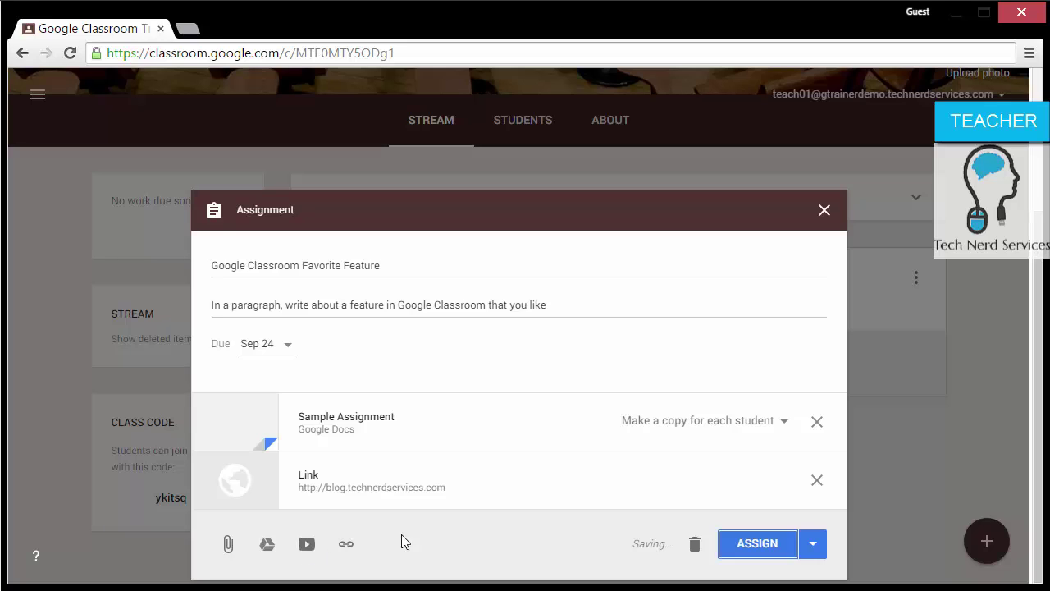
{"action": "left_click", "coordinate": [812, 543]}
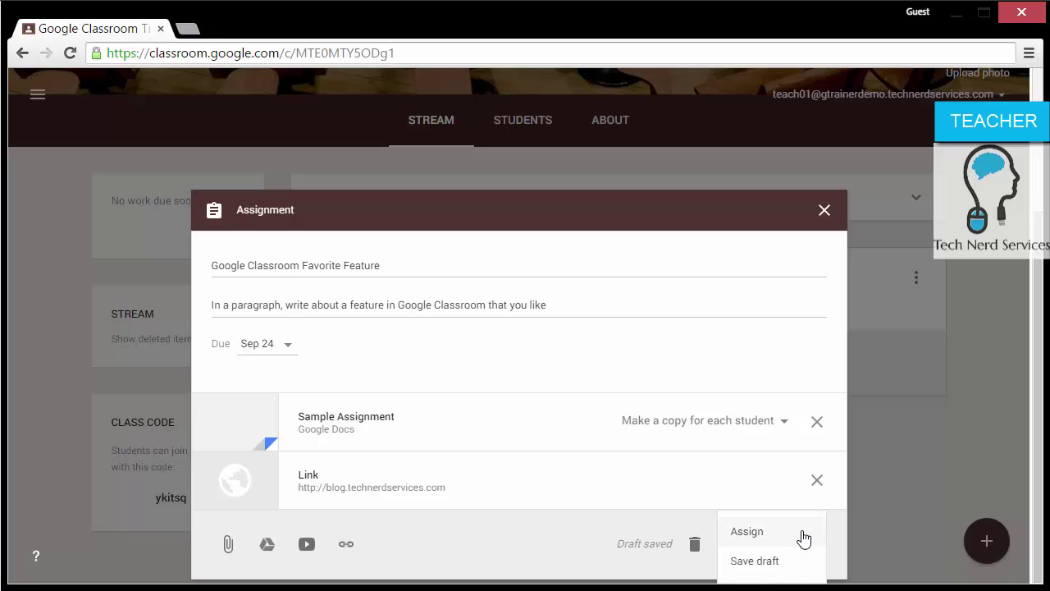
{"action": "left_click", "coordinate": [803, 537]}
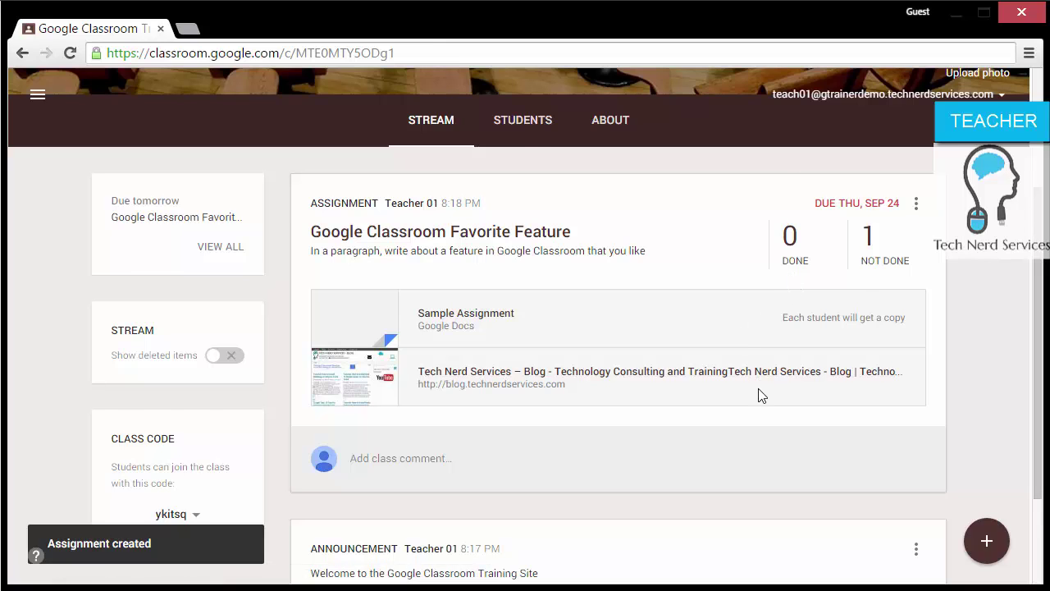
Step: Use Move to top to place the welcome announcement above the Favorite Feature assignment
{"action": "scroll", "coordinate": [759, 395], "scroll_direction": "down", "scroll_amount": 2}
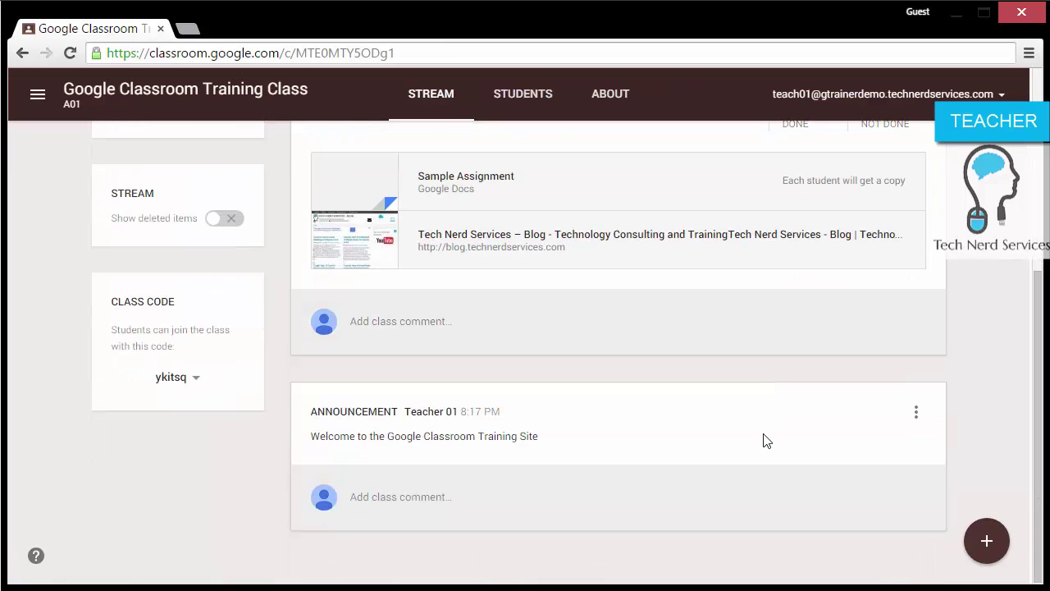
{"action": "left_click", "coordinate": [918, 413]}
{"action": "left_click", "coordinate": [899, 445]}
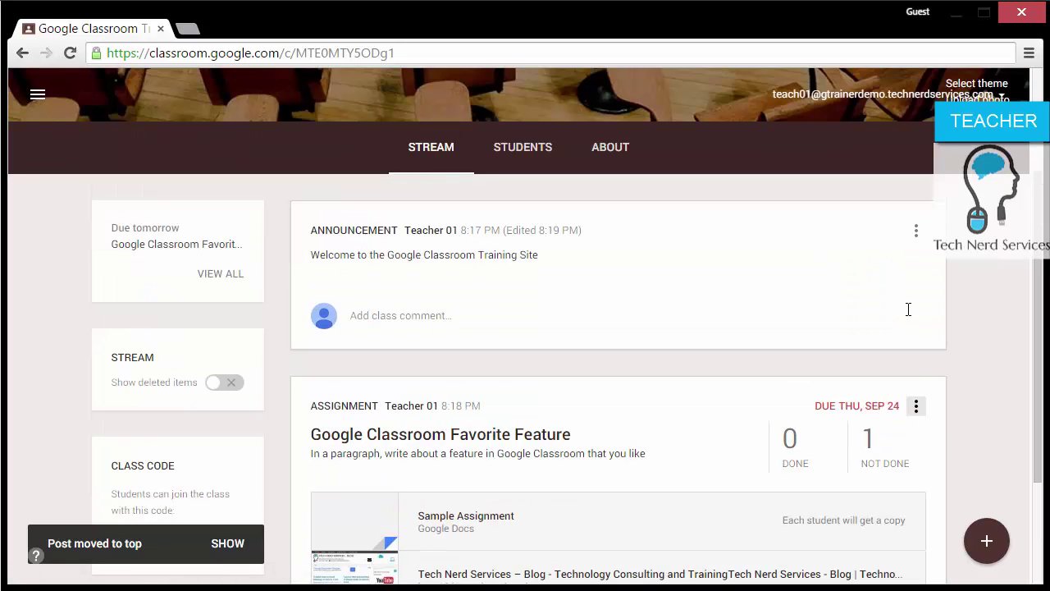
{"action": "scroll", "coordinate": [967, 350], "scroll_direction": "down", "scroll_amount": 1}
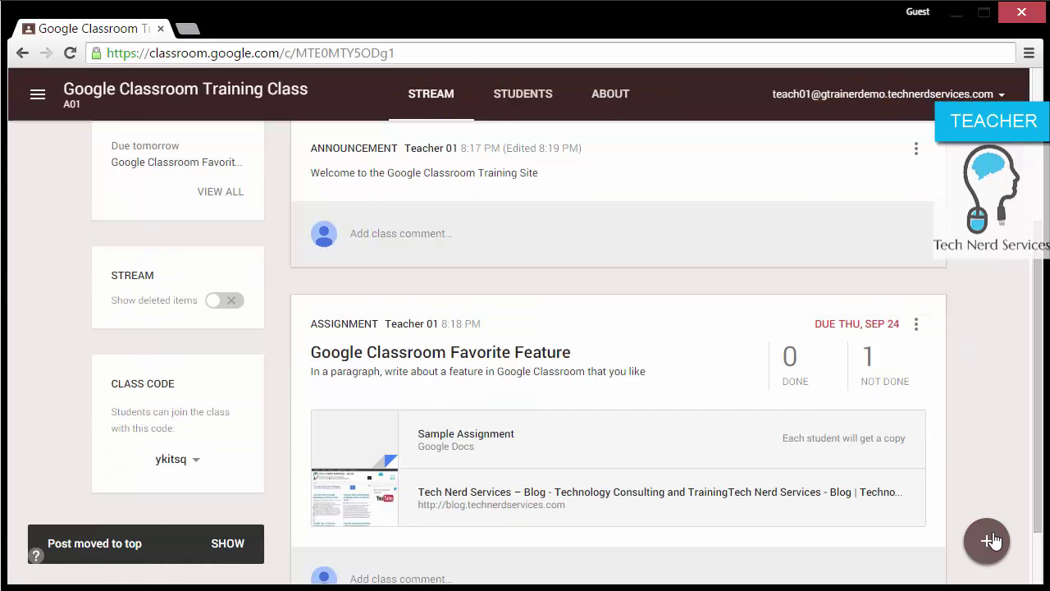
{"action": "mouse_move", "coordinate": [993, 541]}
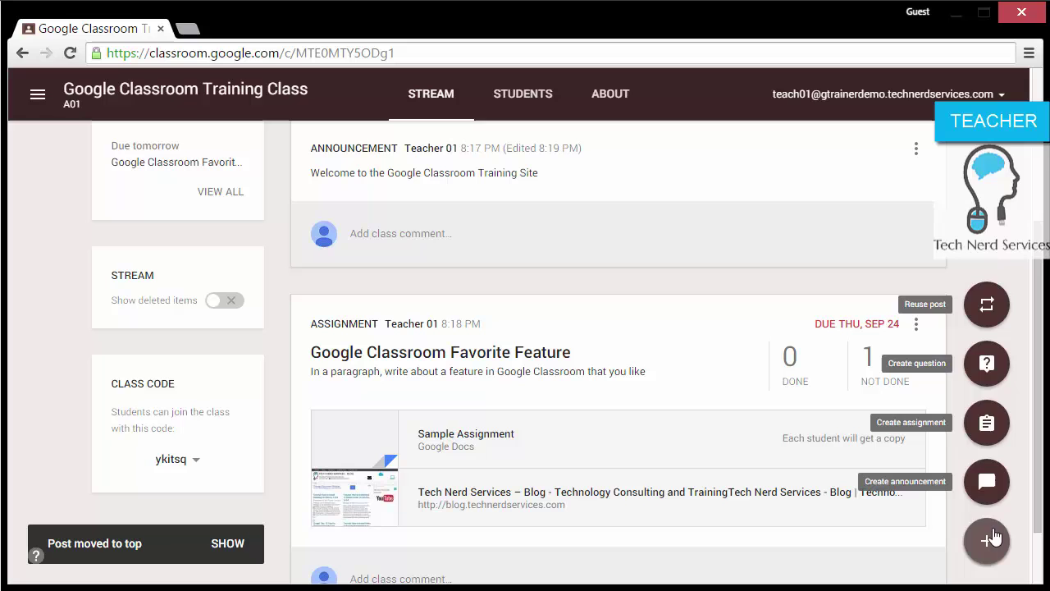
Step: Start a new question titled 'What is a Feature in Google Classroom?'
{"action": "left_click", "coordinate": [987, 363]}
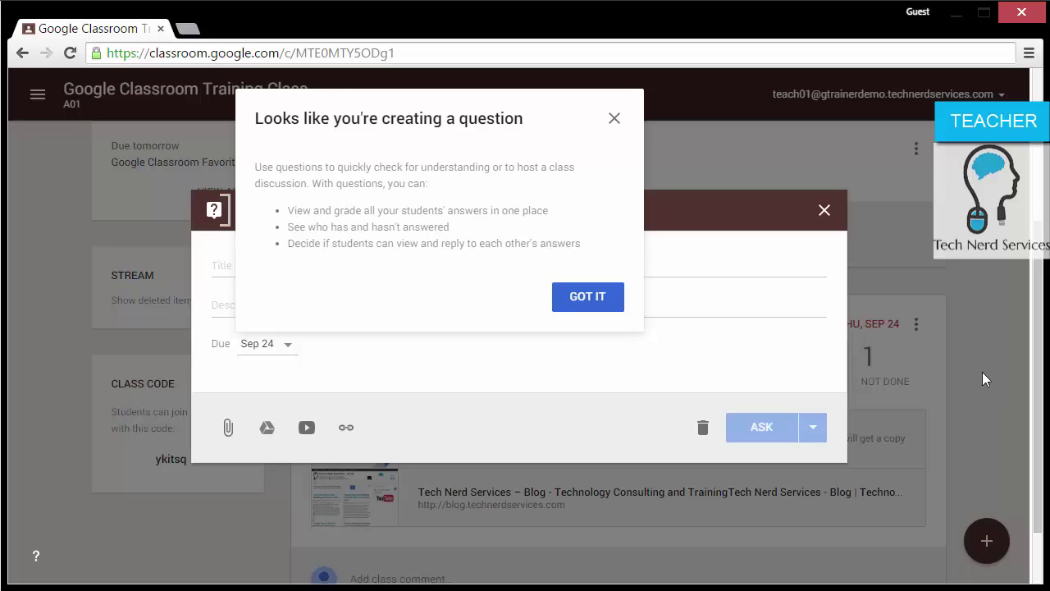
{"action": "left_click", "coordinate": [614, 121]}
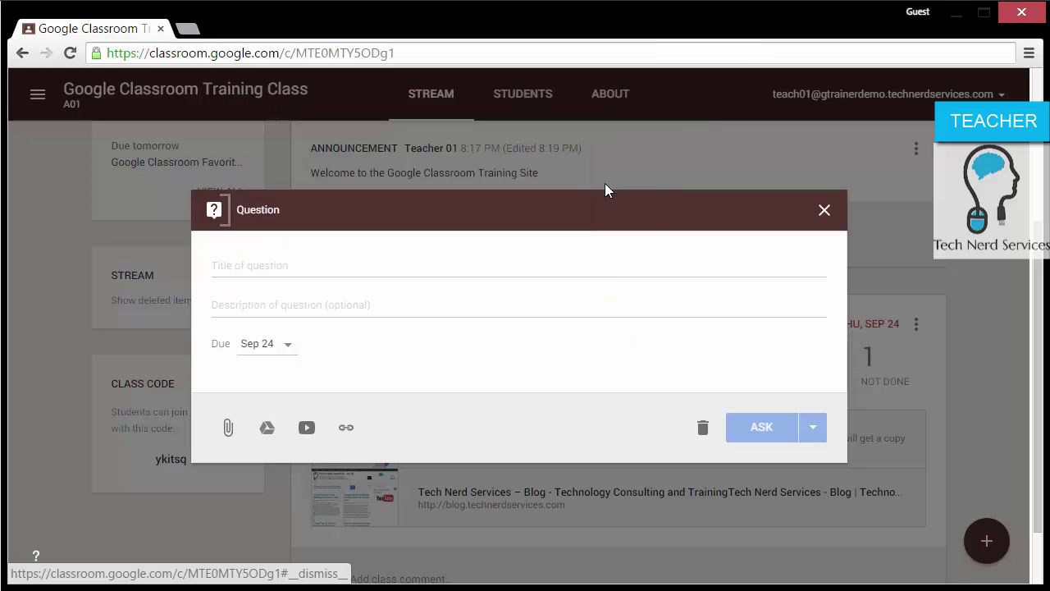
{"action": "left_click", "coordinate": [522, 264]}
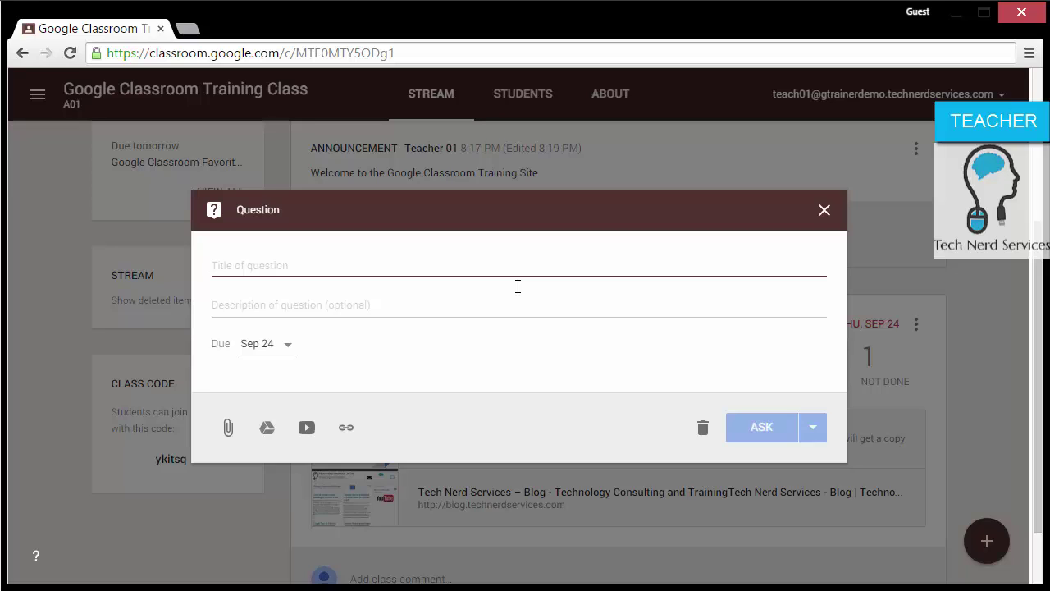
{"action": "type", "text": "What is a"}
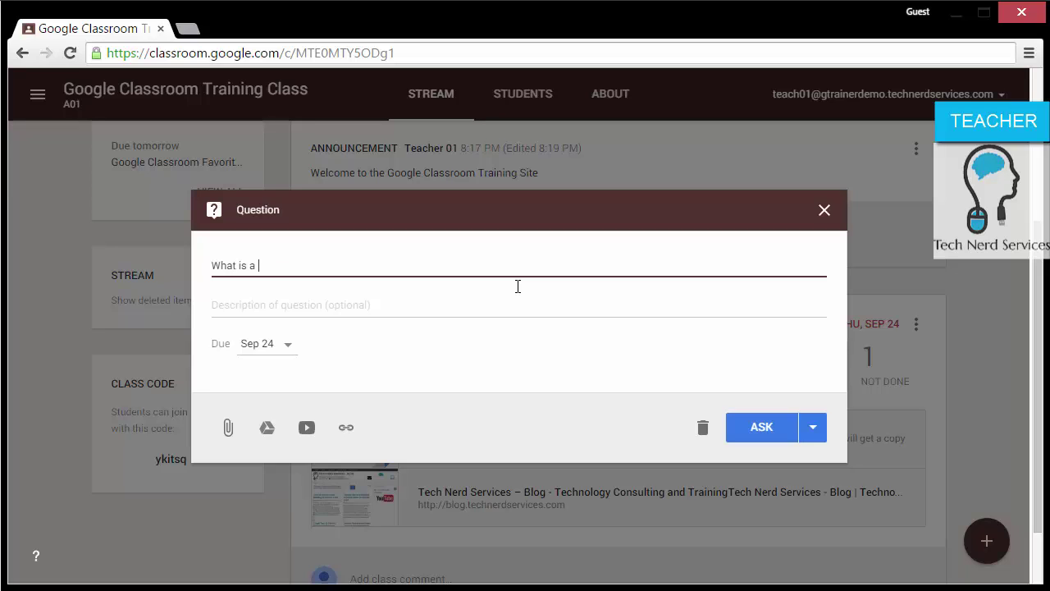
{"action": "type", "text": " Featur"}
{"action": "type", "text": "e in"}
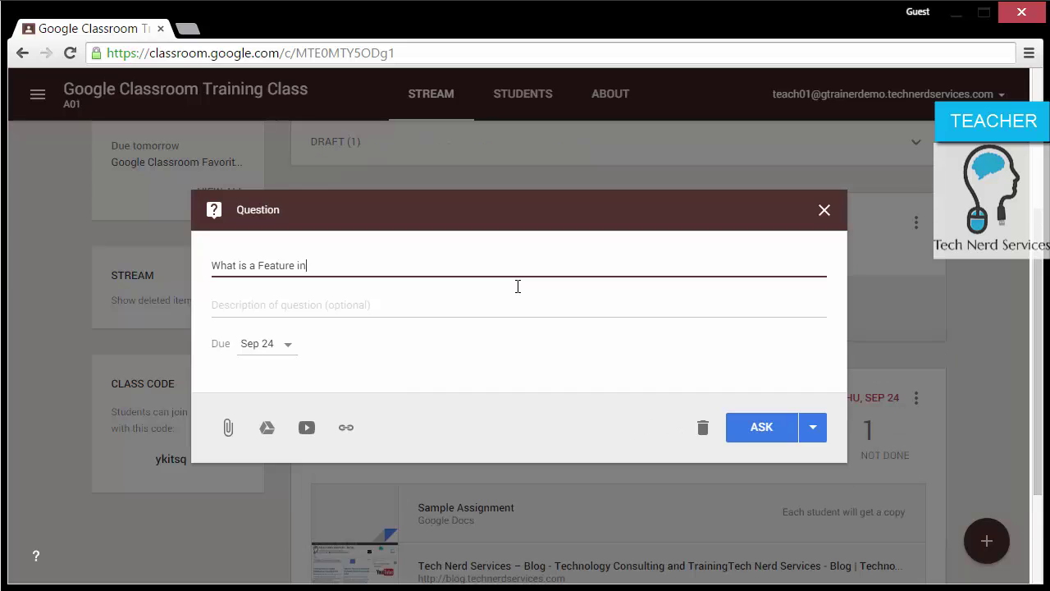
{"action": "type", "text": " Google Classroo"}
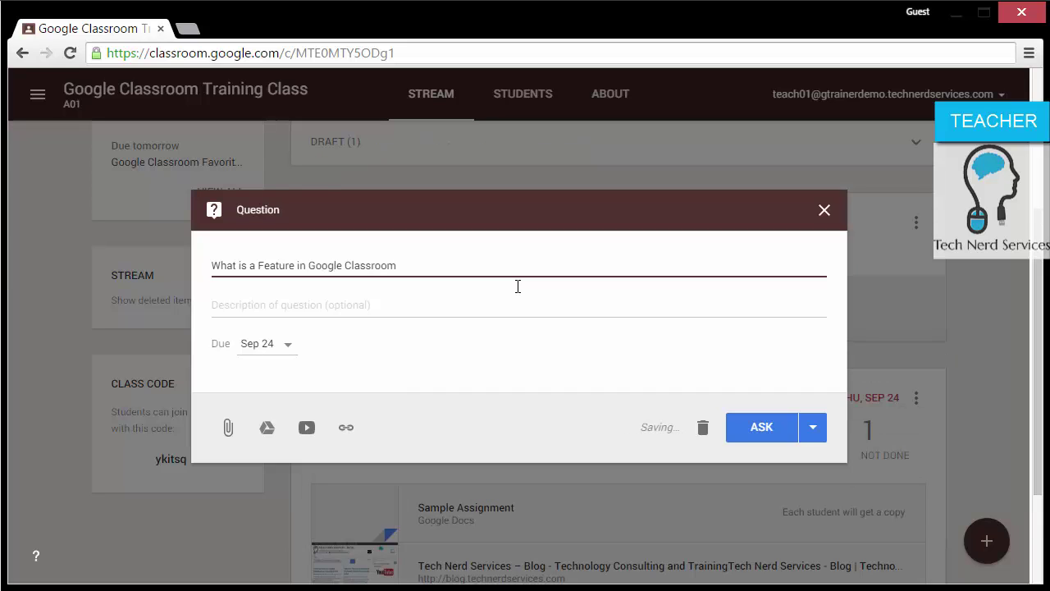
{"action": "type", "text": "m?"}
Step: Turn off the due date and ask it, letting students see and reply to answers
{"action": "left_click", "coordinate": [809, 427]}
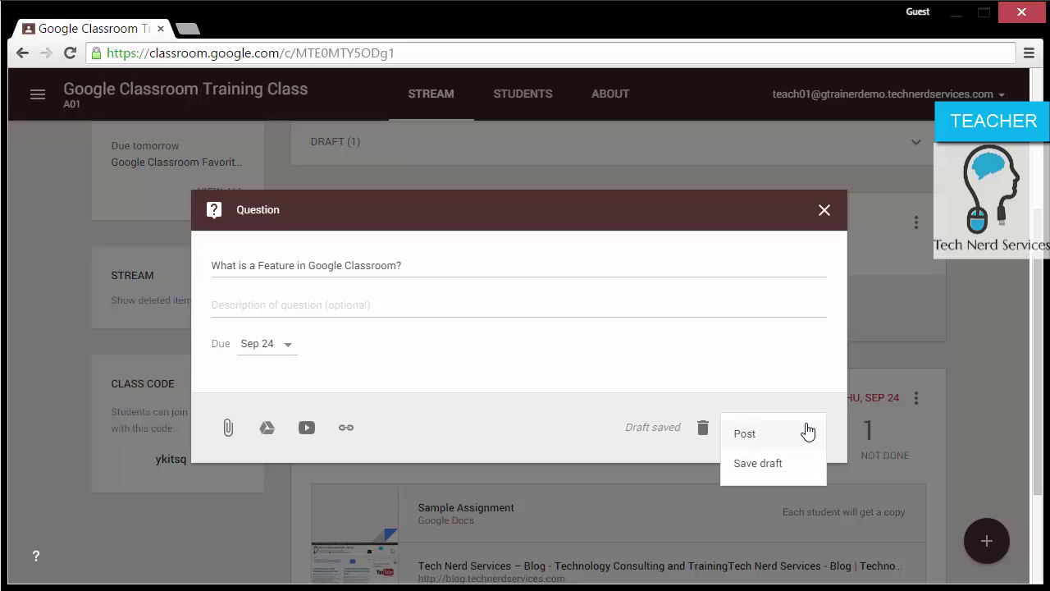
{"action": "left_click", "coordinate": [777, 379]}
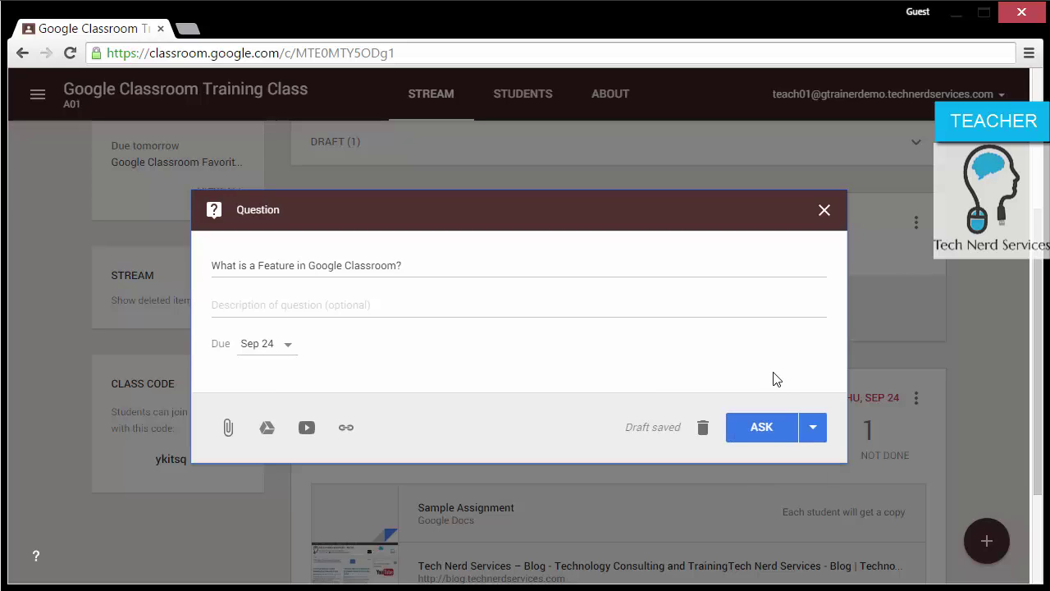
{"action": "left_click", "coordinate": [279, 344]}
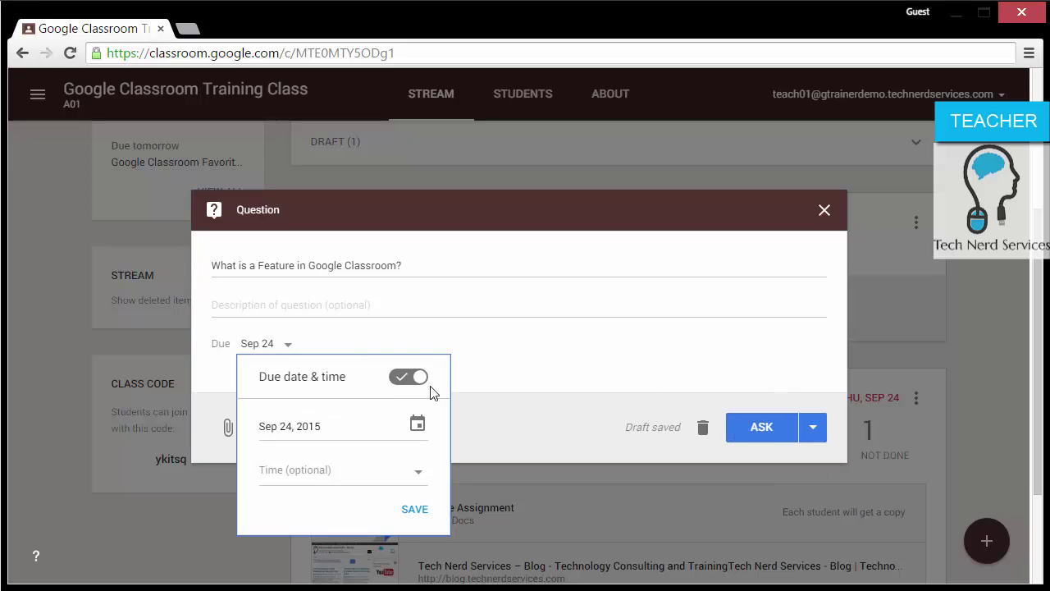
{"action": "left_click", "coordinate": [402, 379]}
{"action": "left_click", "coordinate": [548, 367]}
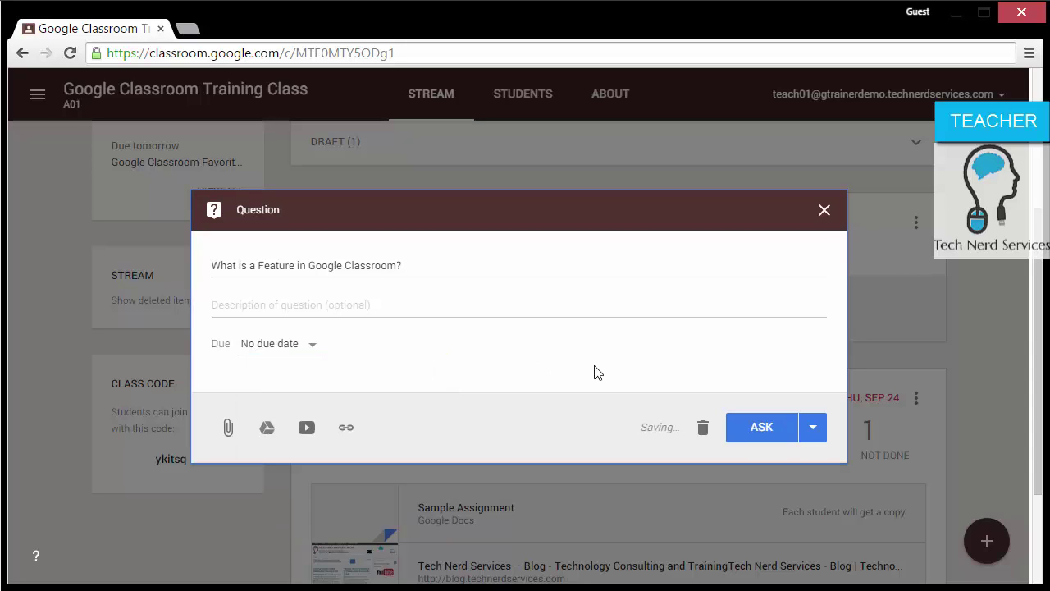
{"action": "left_click", "coordinate": [743, 427]}
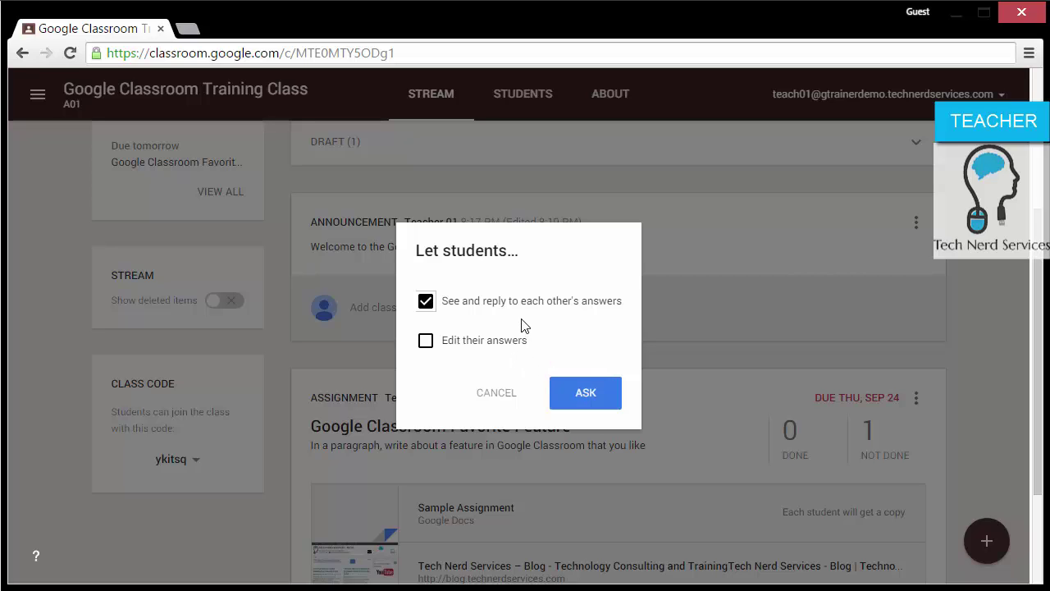
{"action": "left_click", "coordinate": [590, 395]}
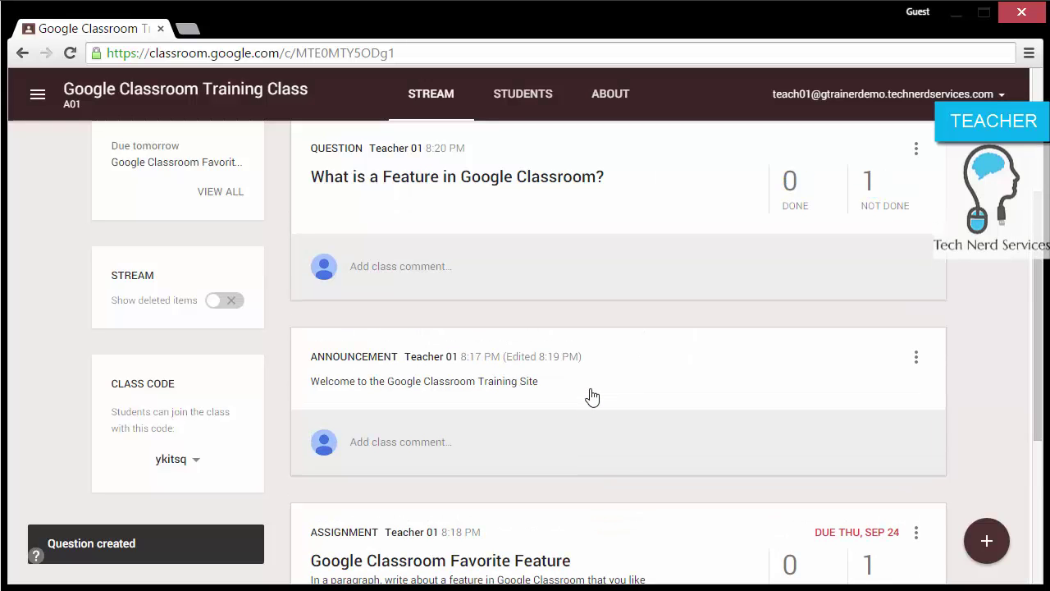
{"action": "scroll", "coordinate": [940, 309], "scroll_direction": "down", "scroll_amount": 3}
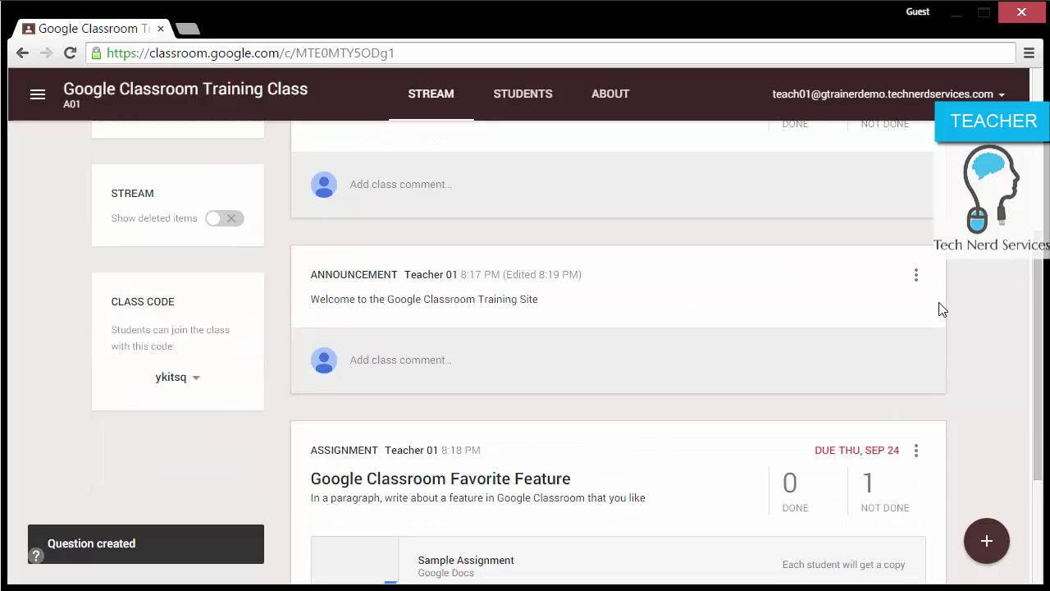
{"action": "scroll", "coordinate": [940, 308], "scroll_direction": "up", "scroll_amount": 4}
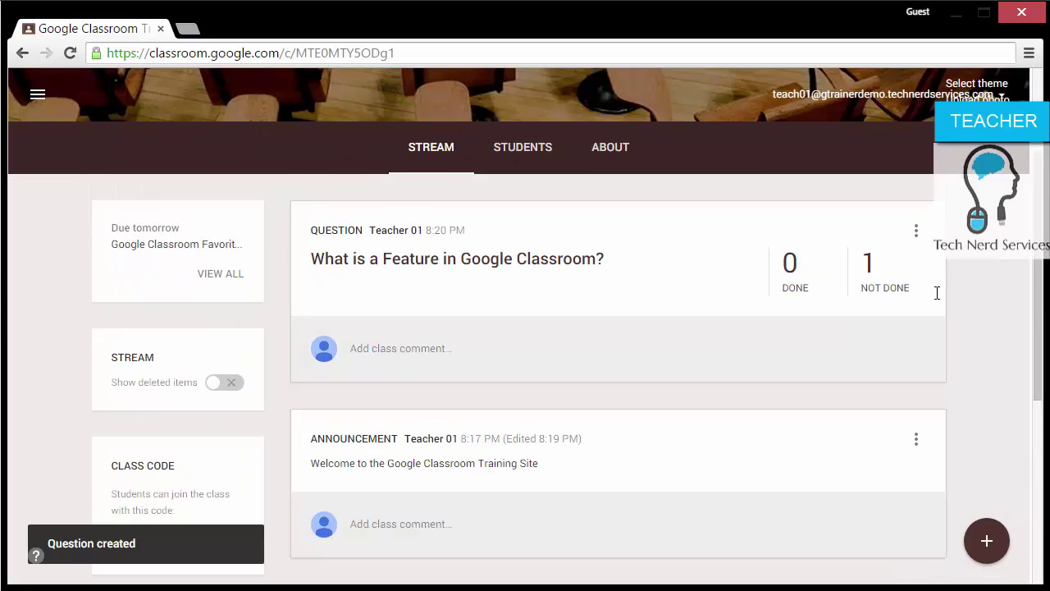
Step: As the student, reload the class, view all work due tomorrow, then return to the stream
{"action": "mouse_move", "coordinate": [990, 562]}
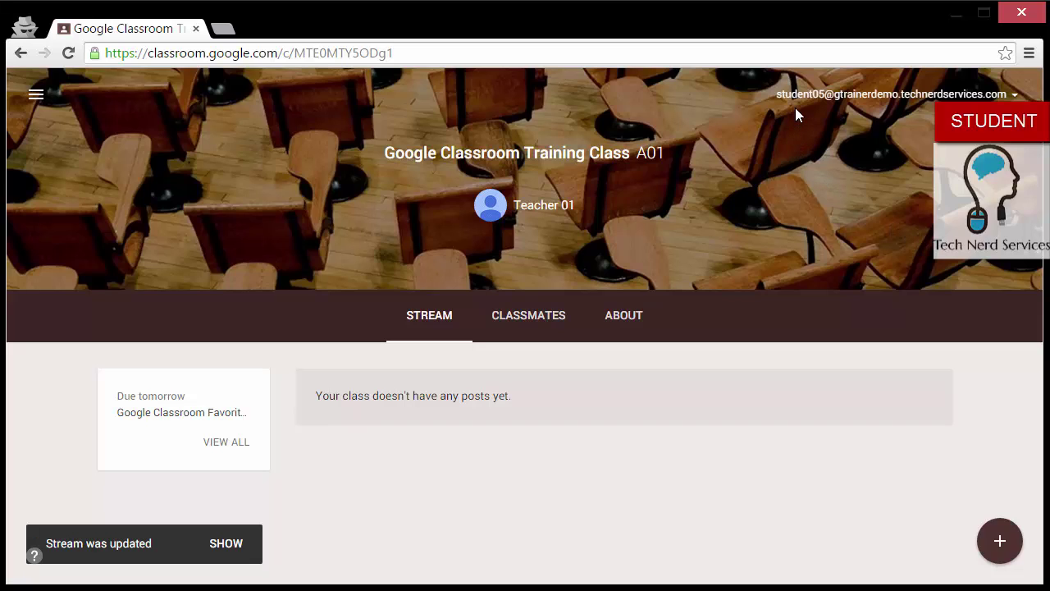
{"action": "left_click", "coordinate": [68, 52]}
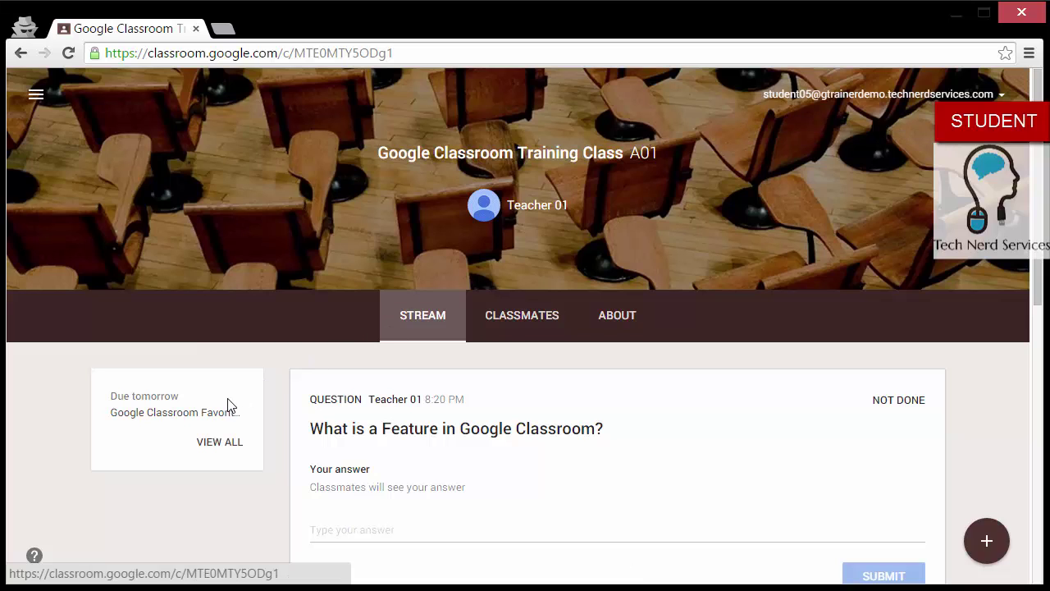
{"action": "left_click", "coordinate": [218, 443]}
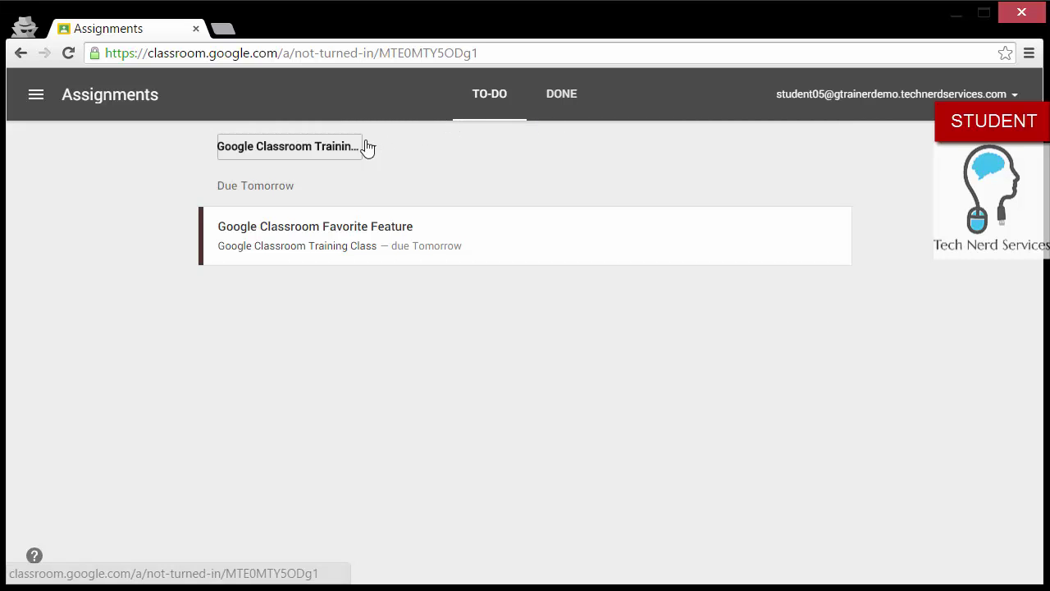
{"action": "left_click", "coordinate": [20, 52]}
{"action": "scroll", "coordinate": [749, 365], "scroll_direction": "down", "scroll_amount": 2}
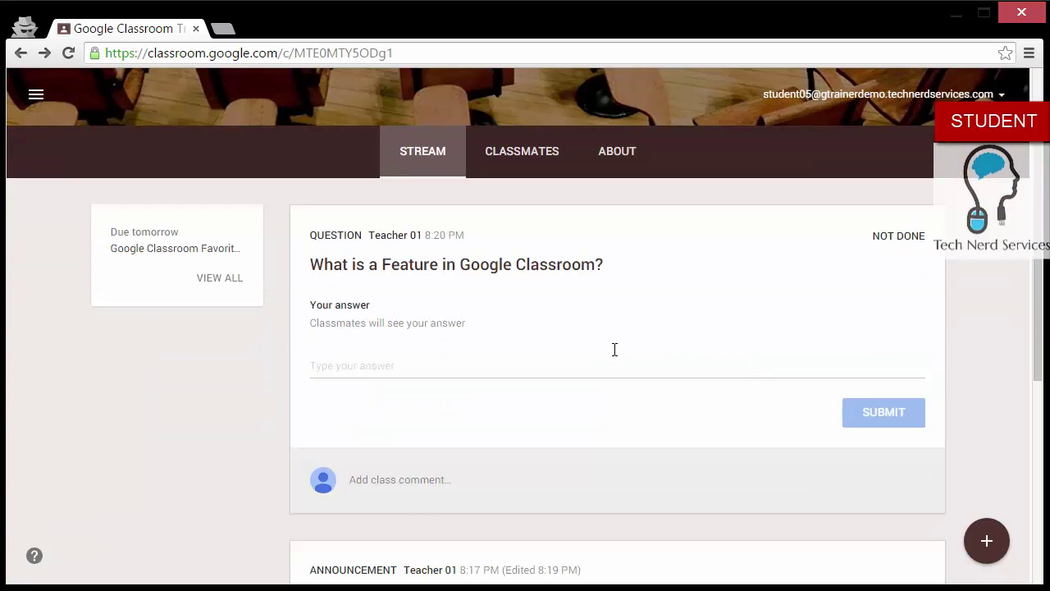
{"action": "scroll", "coordinate": [614, 352], "scroll_direction": "down", "scroll_amount": 3}
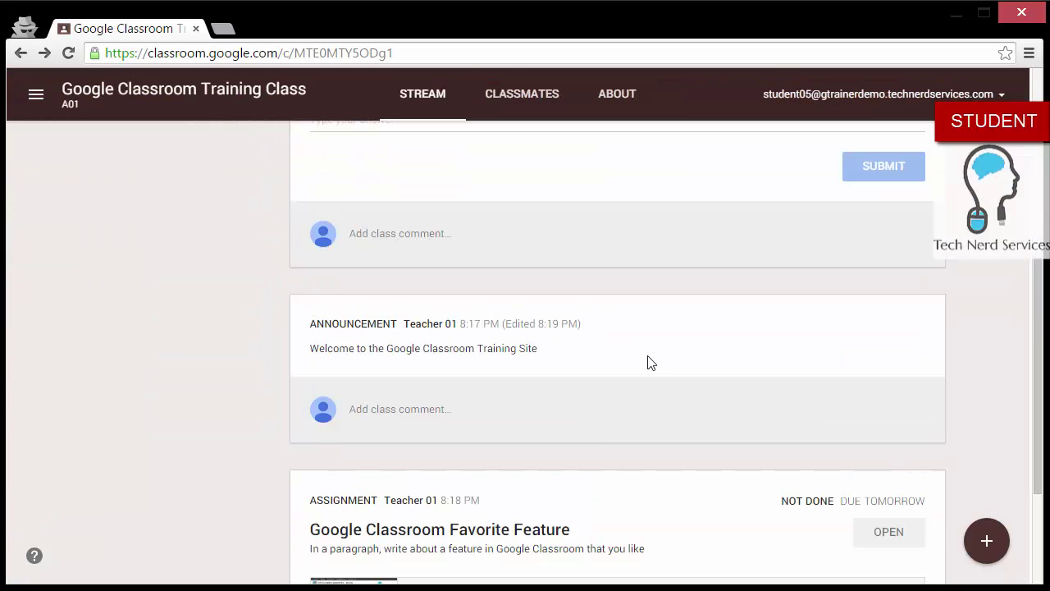
{"action": "scroll", "coordinate": [649, 362], "scroll_direction": "down", "scroll_amount": 1}
{"action": "scroll", "coordinate": [649, 361], "scroll_direction": "down", "scroll_amount": 1}
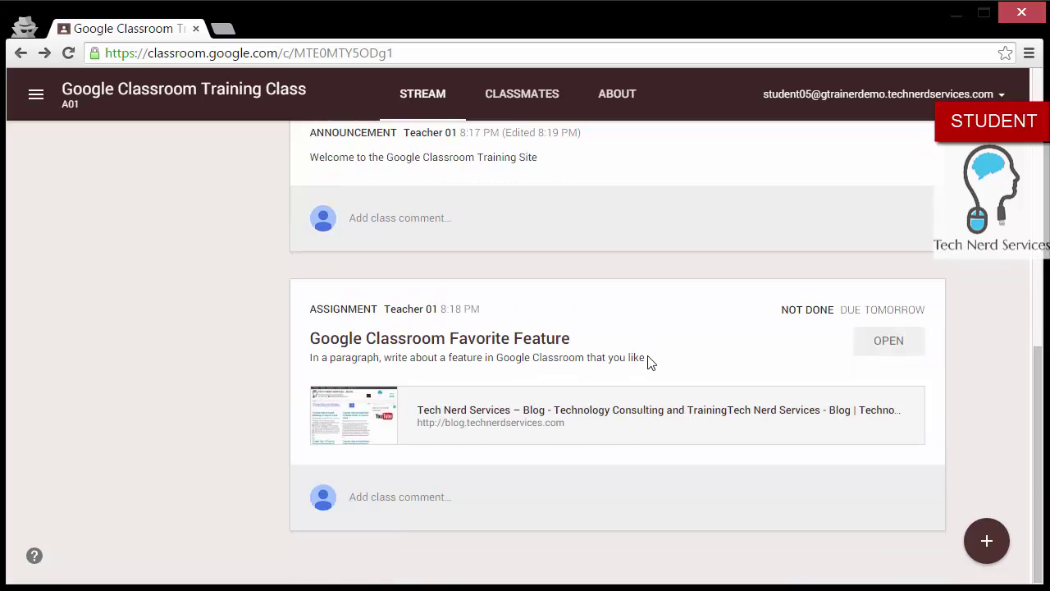
{"action": "scroll", "coordinate": [649, 362], "scroll_direction": "up", "scroll_amount": 1}
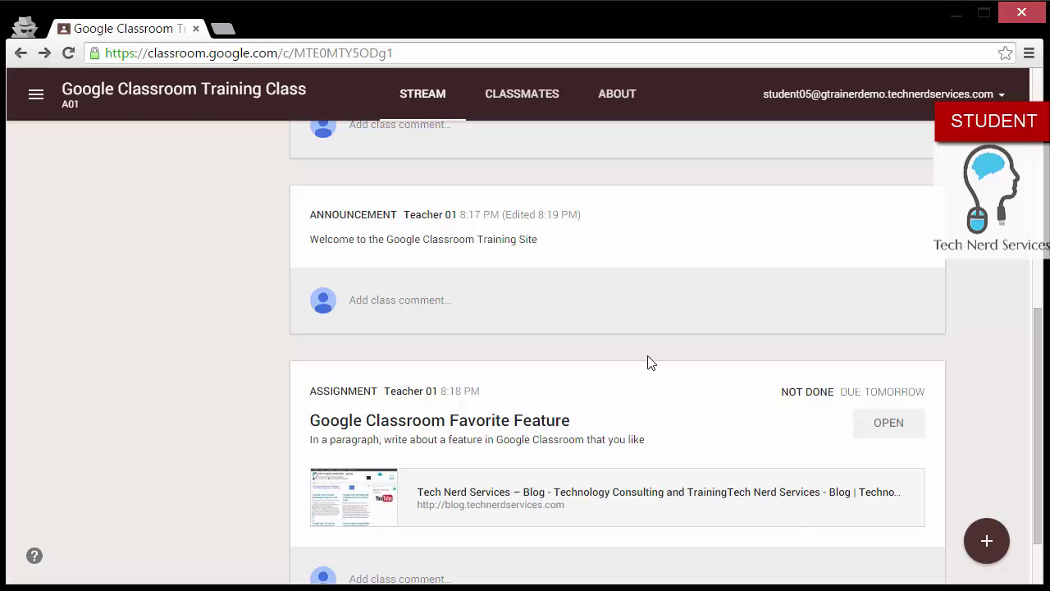
{"action": "scroll", "coordinate": [648, 361], "scroll_direction": "up", "scroll_amount": 4}
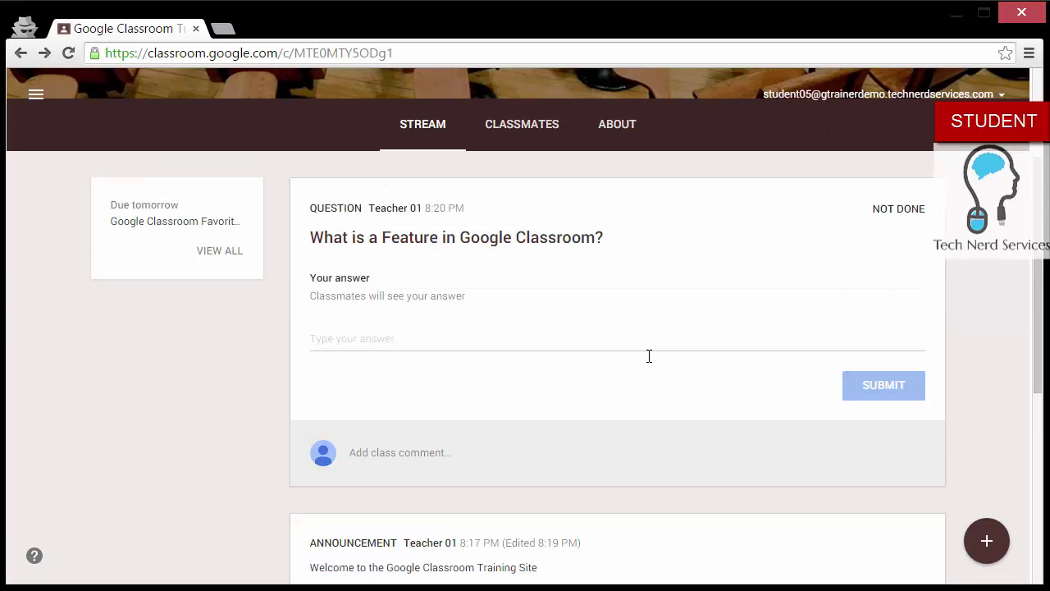
Step: Answer 'Google Classroom has features that connect to Google Drive' and confirm submitting it
{"action": "left_click", "coordinate": [525, 338]}
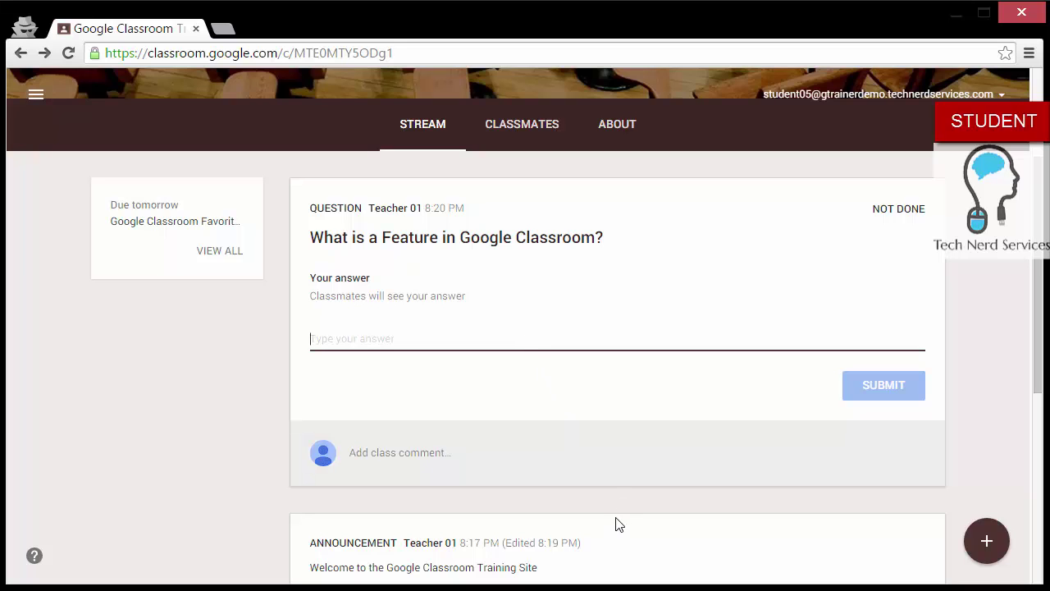
{"action": "type", "text": "Goog"}
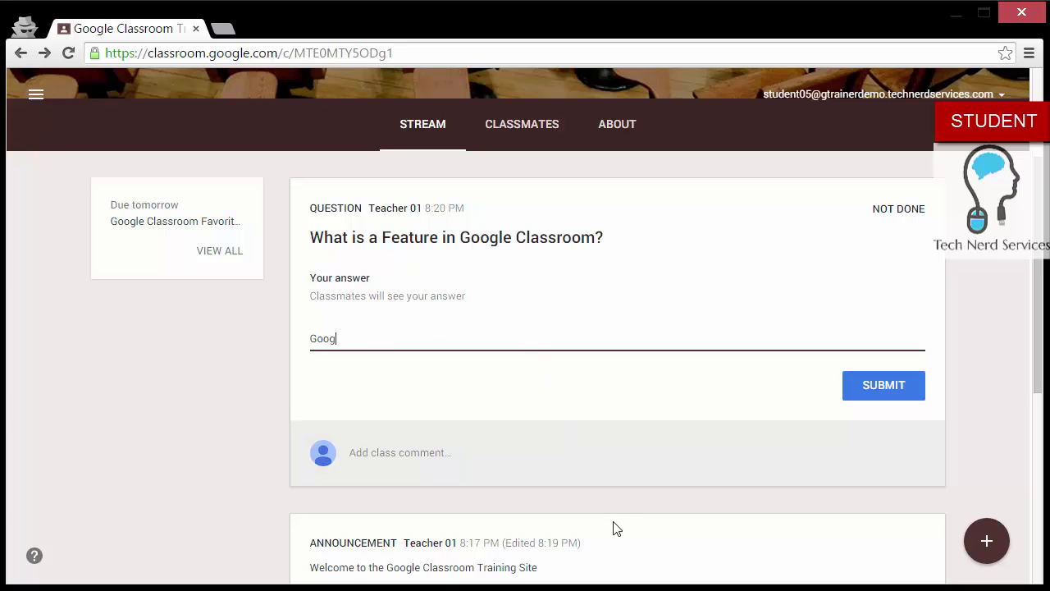
{"action": "type", "text": "le Classroom has"}
{"action": "type", "text": "features "}
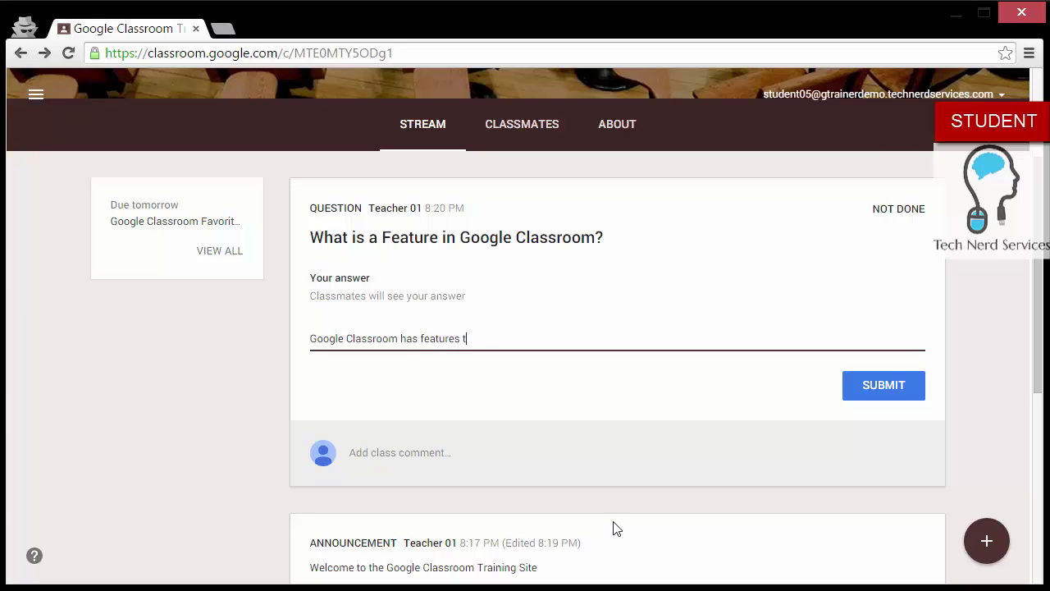
{"action": "type", "text": "that connect to Google Drive"}
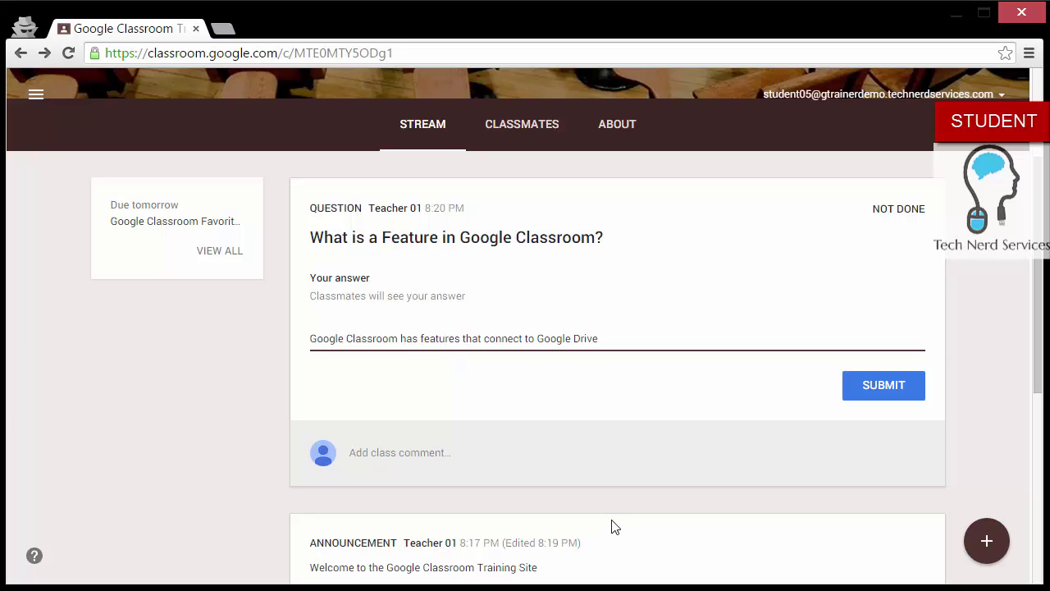
{"action": "left_click", "coordinate": [879, 388]}
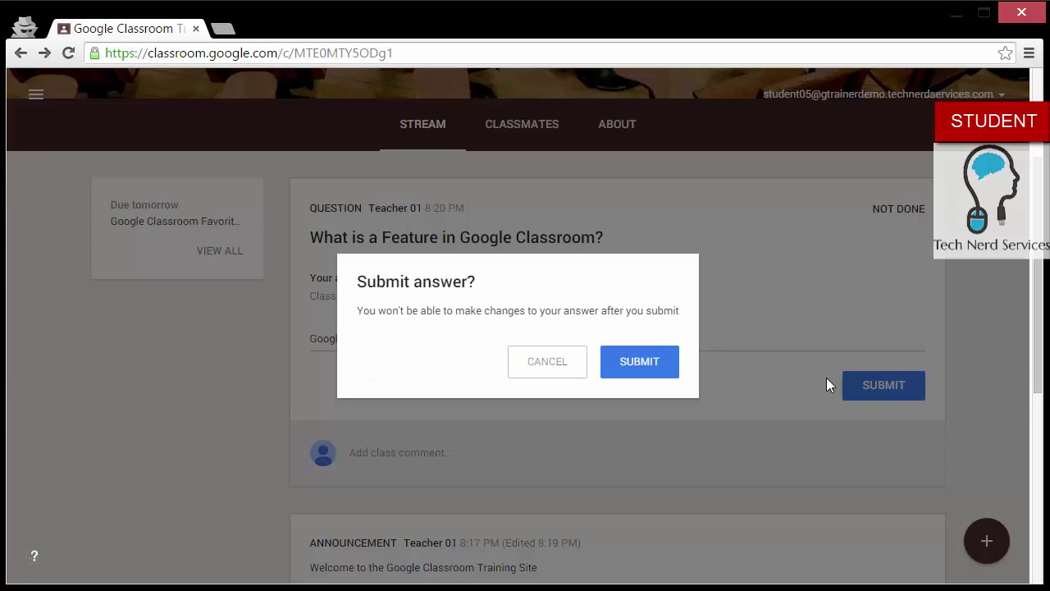
{"action": "left_click", "coordinate": [646, 374]}
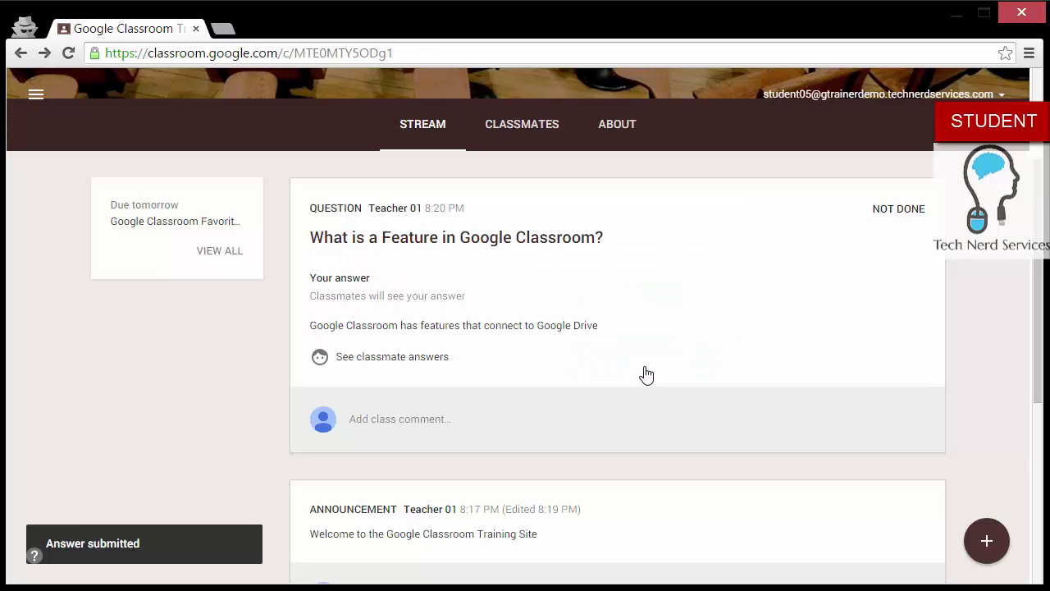
{"action": "scroll", "coordinate": [646, 374], "scroll_direction": "down", "scroll_amount": 3}
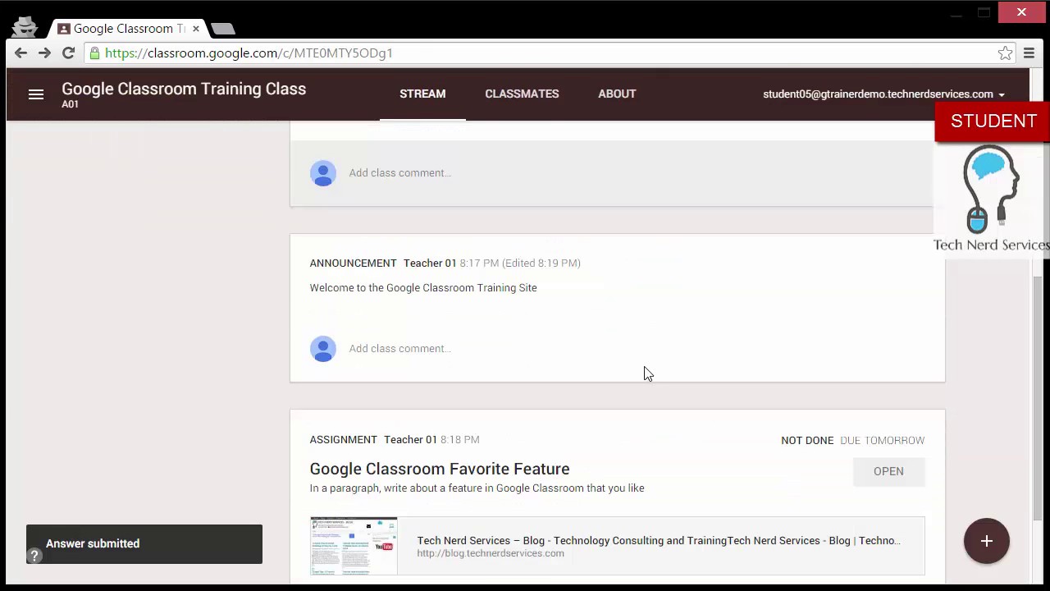
{"action": "scroll", "coordinate": [647, 374], "scroll_direction": "down", "scroll_amount": 2}
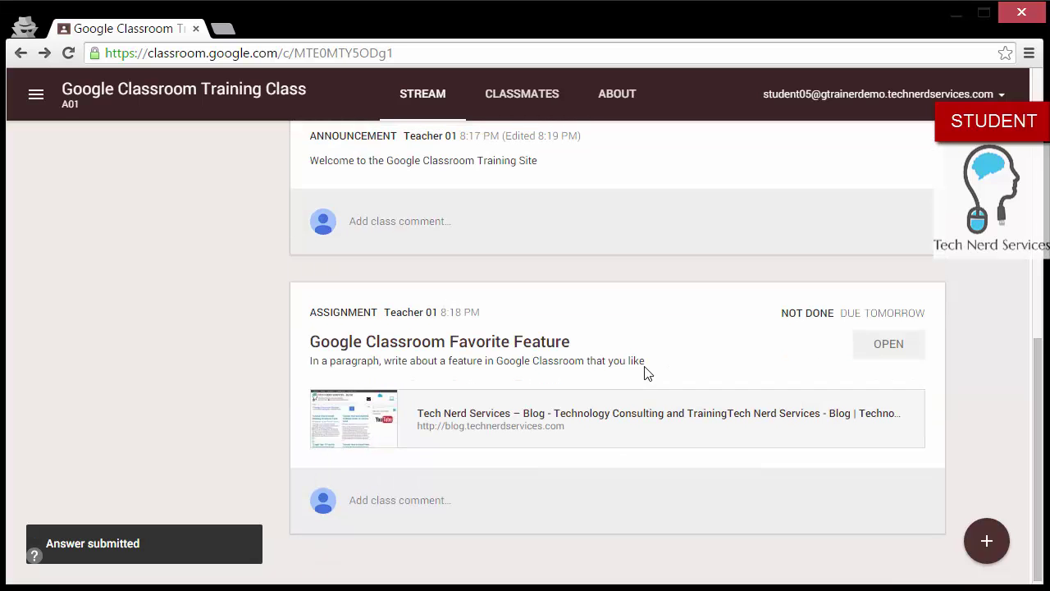
Step: Open the Favorite Feature assignment and its 'Sample Assignment - Student 05' attachment
{"action": "left_click", "coordinate": [876, 346]}
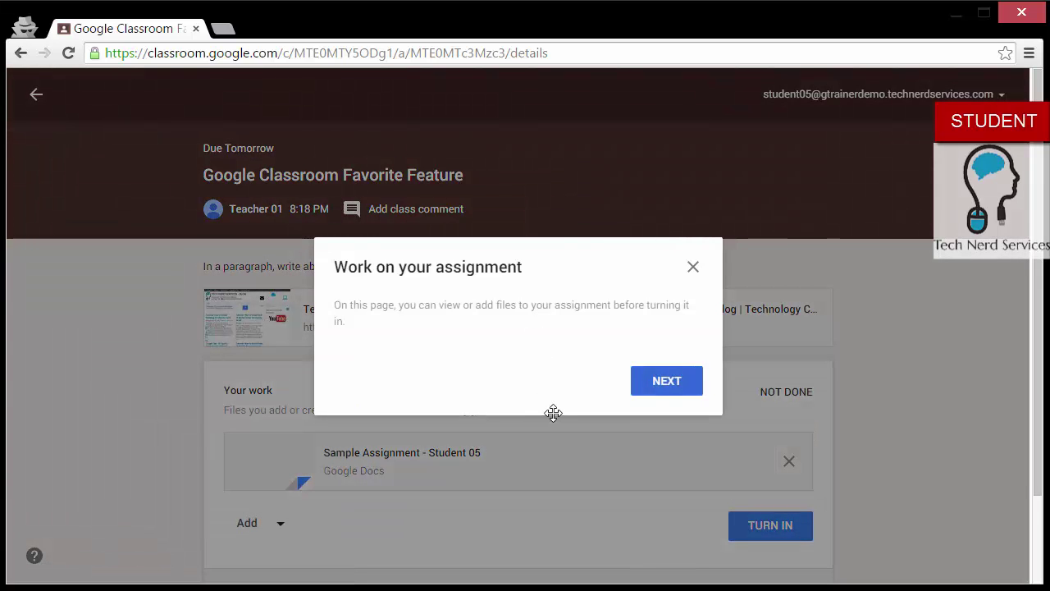
{"action": "left_click", "coordinate": [693, 267]}
{"action": "scroll", "coordinate": [694, 278], "scroll_direction": "down", "scroll_amount": 2}
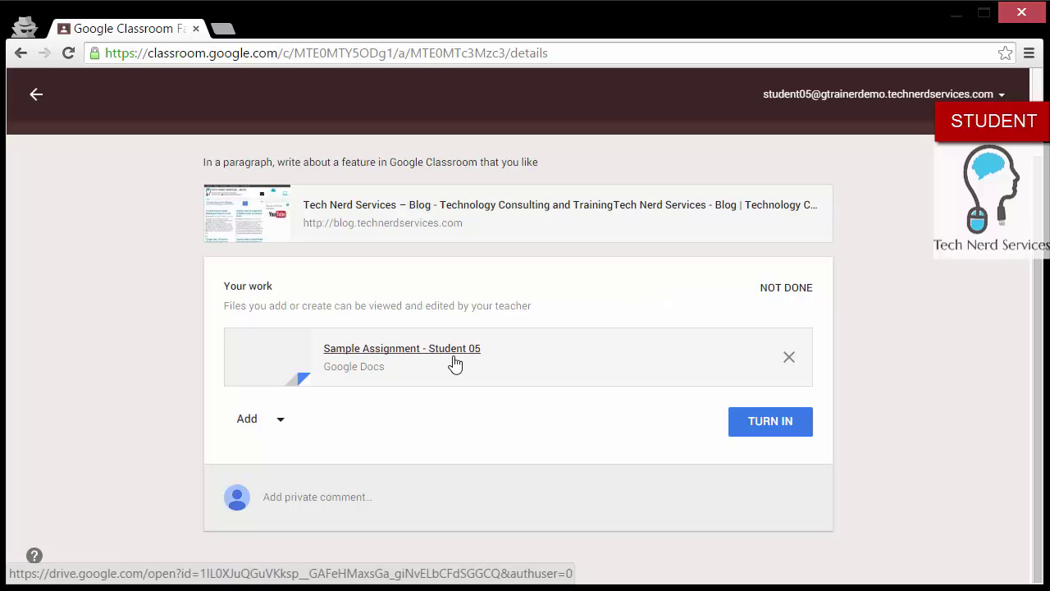
{"action": "left_click", "coordinate": [456, 364]}
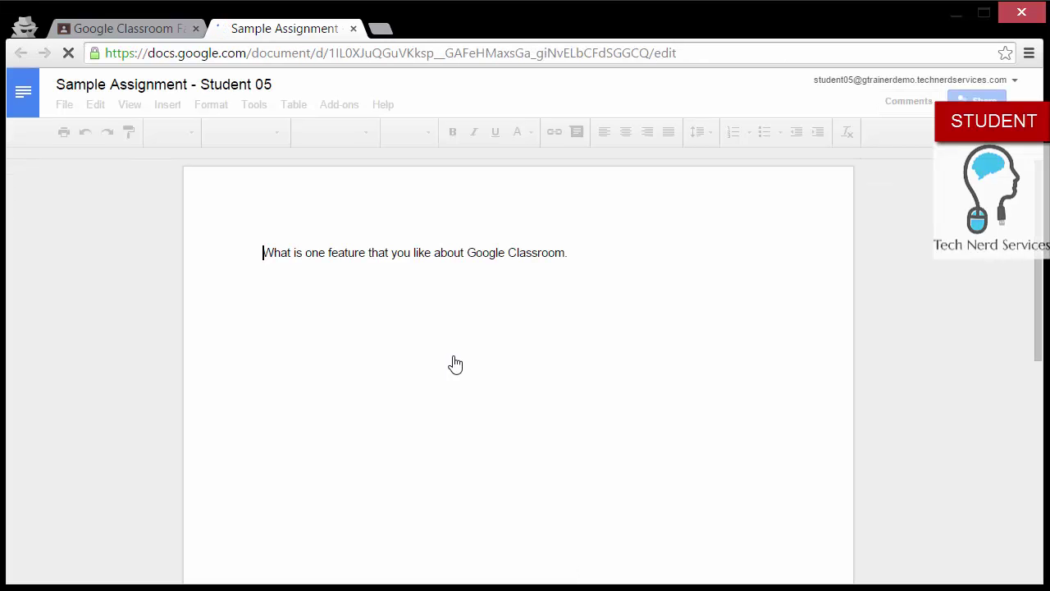
Step: Type 'Lorem Ipsem' on a new line under the question and choose Turn In
{"action": "double_click", "coordinate": [583, 270]}
{"action": "key", "text": "Return"}
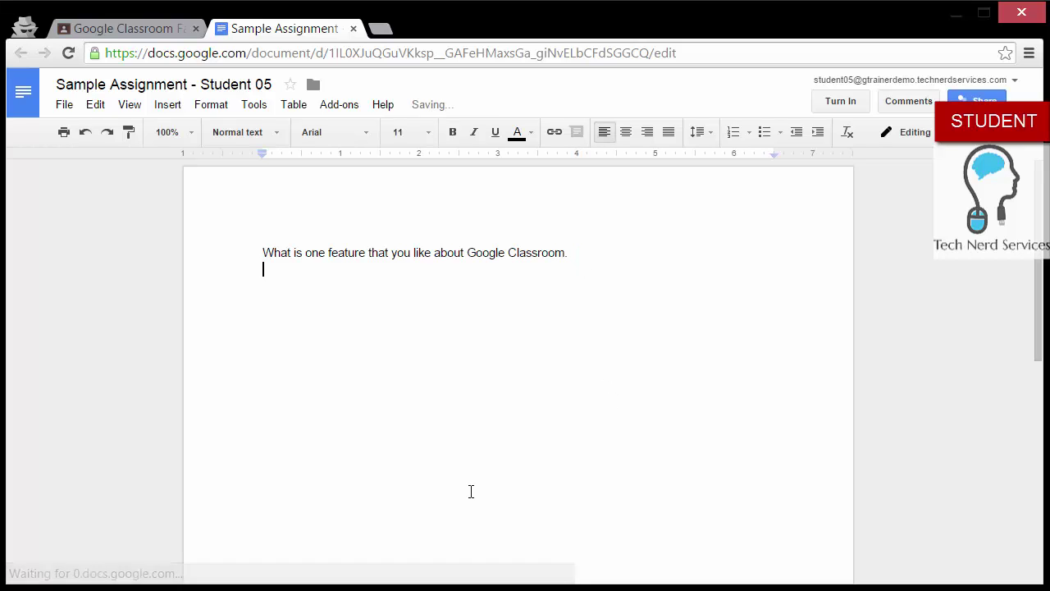
{"action": "type", "text": "I"}
{"action": "key", "text": "BackSpace"}
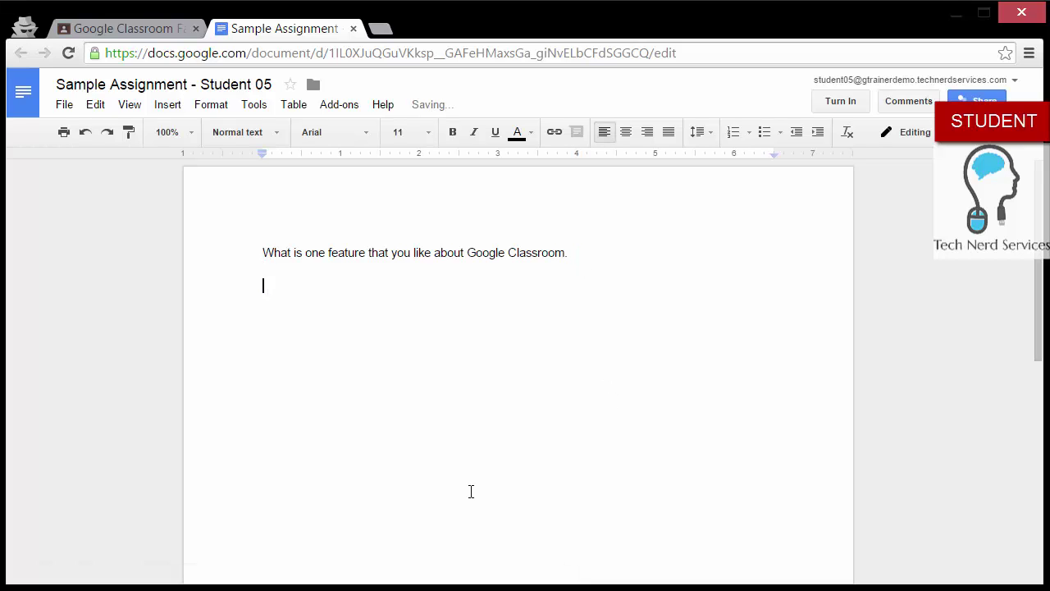
{"action": "type", "text": "Lorem Ipsem"}
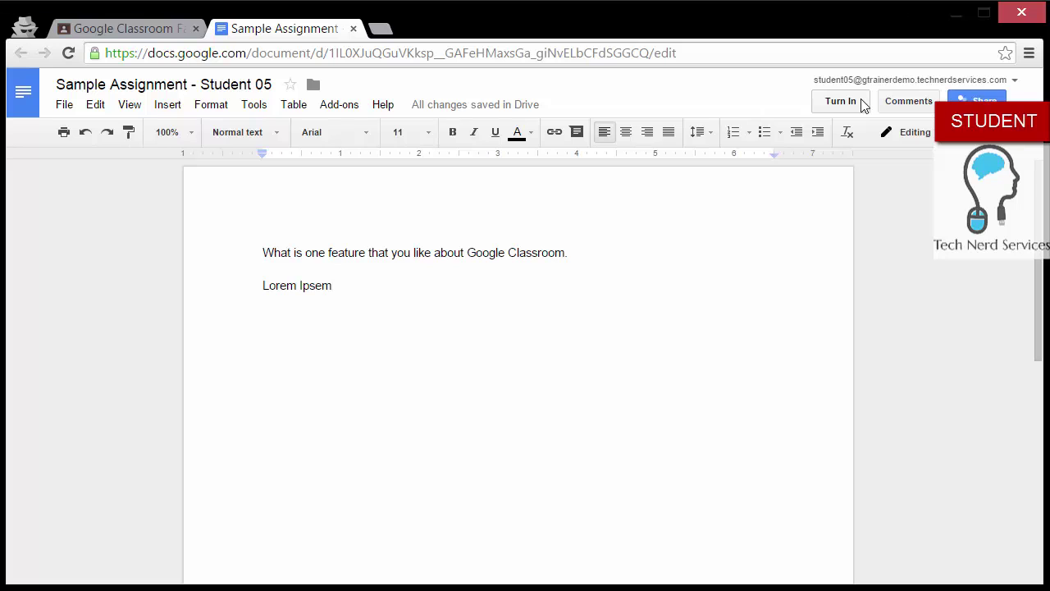
{"action": "left_click", "coordinate": [840, 101]}
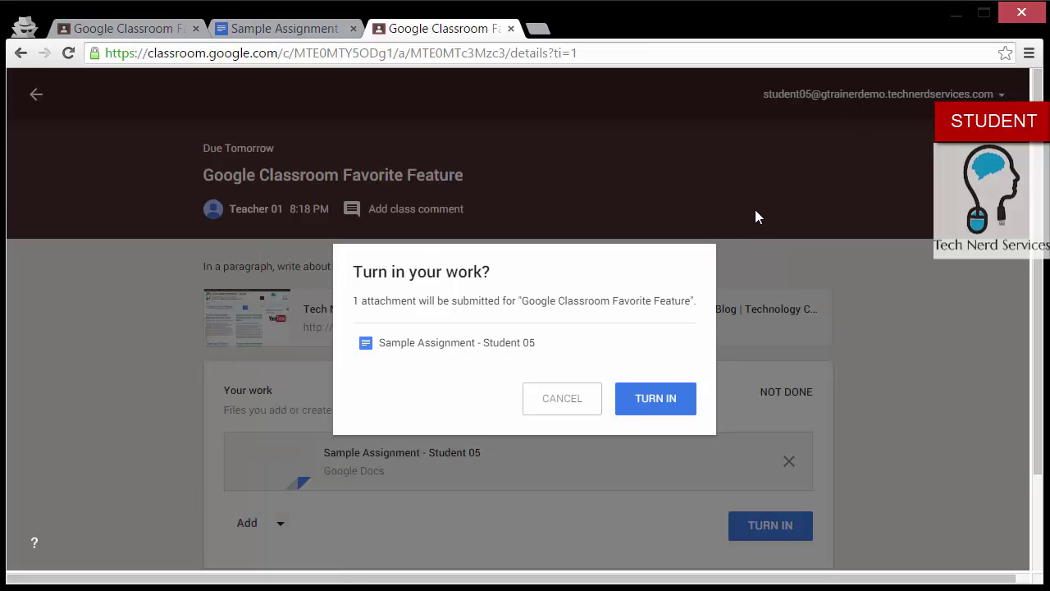
Step: Confirm turning in the Favorite Feature work, then unsubmit it and confirm
{"action": "left_click", "coordinate": [667, 394]}
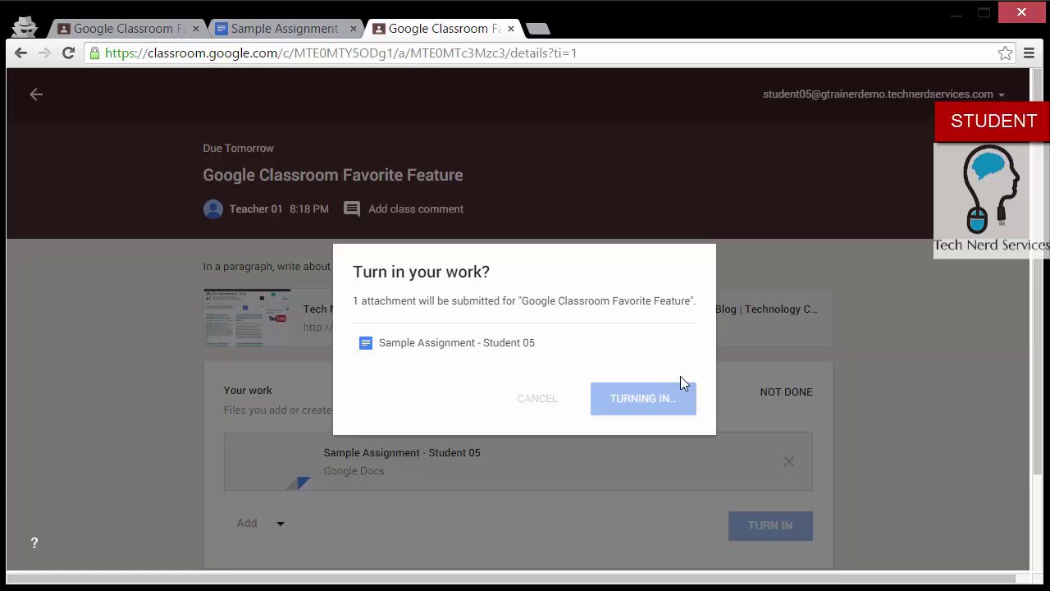
{"action": "scroll", "coordinate": [689, 373], "scroll_direction": "down", "scroll_amount": 1}
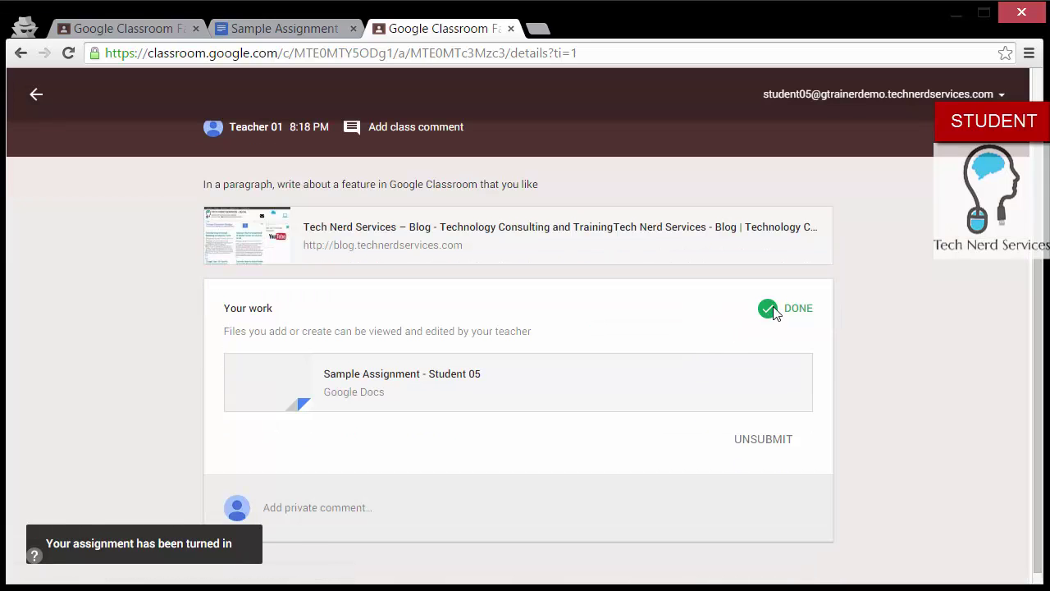
{"action": "left_click", "coordinate": [751, 441]}
{"action": "left_click", "coordinate": [689, 374]}
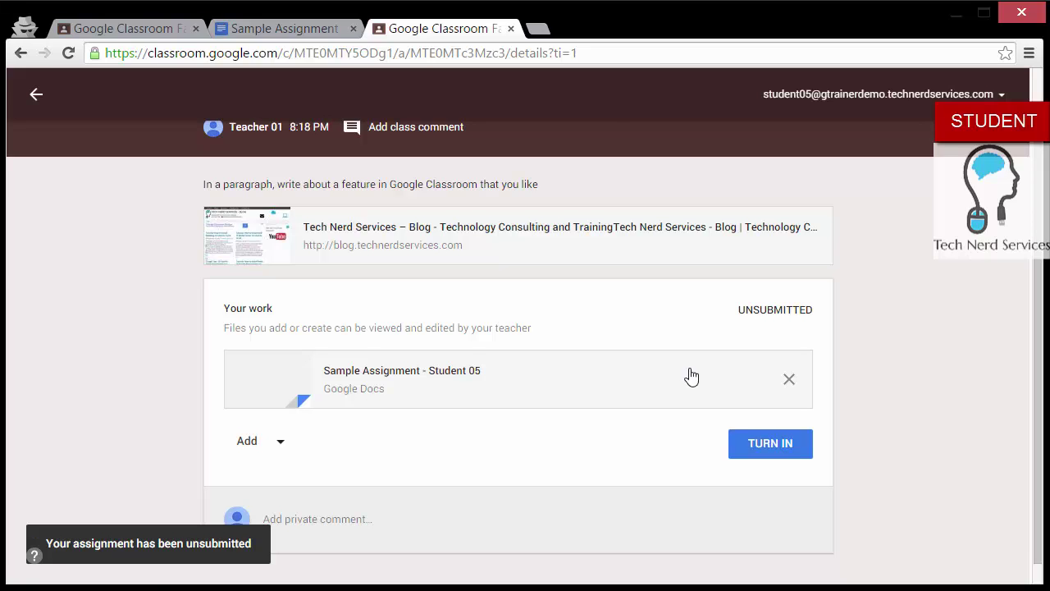
{"action": "scroll", "coordinate": [692, 375], "scroll_direction": "down", "scroll_amount": 1}
Step: Create the Doc 'Google Classroom Favorite Feature - Student 05' in the work, open it, then close it
{"action": "left_click", "coordinate": [287, 433]}
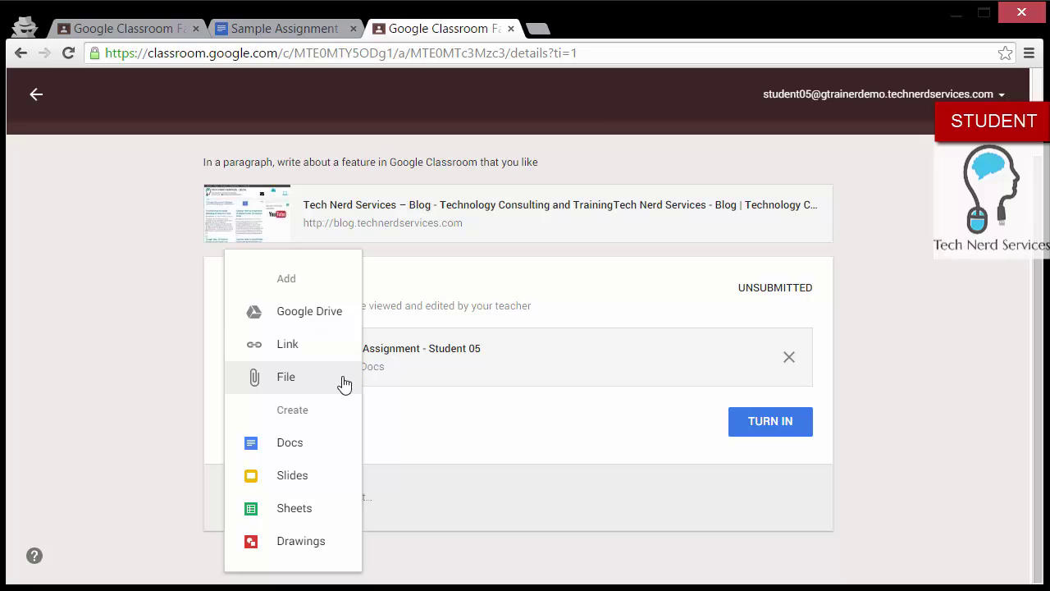
{"action": "left_click", "coordinate": [332, 461]}
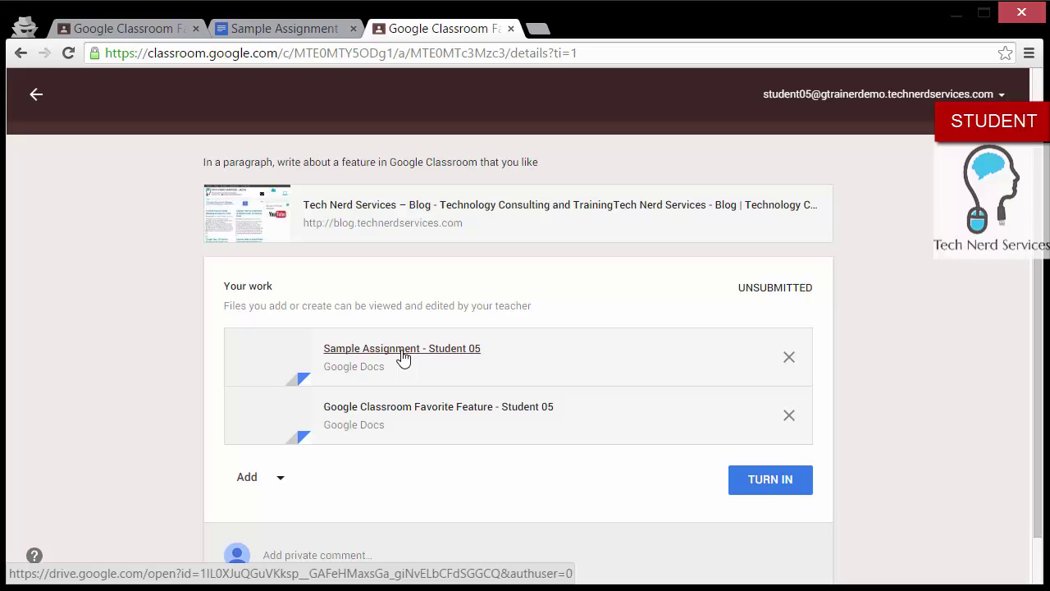
{"action": "left_click", "coordinate": [410, 407]}
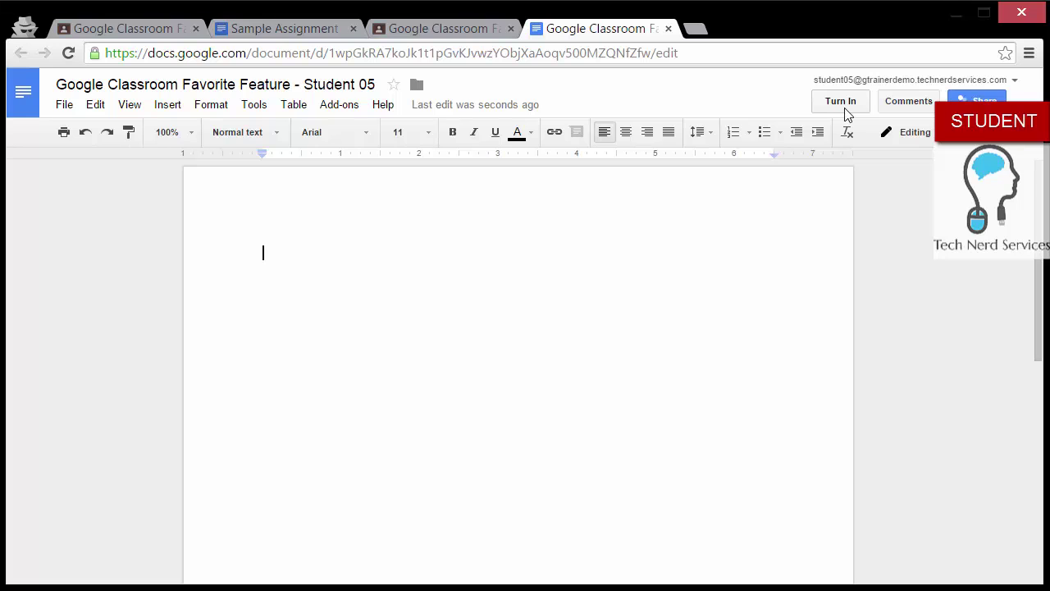
{"action": "left_click", "coordinate": [667, 30]}
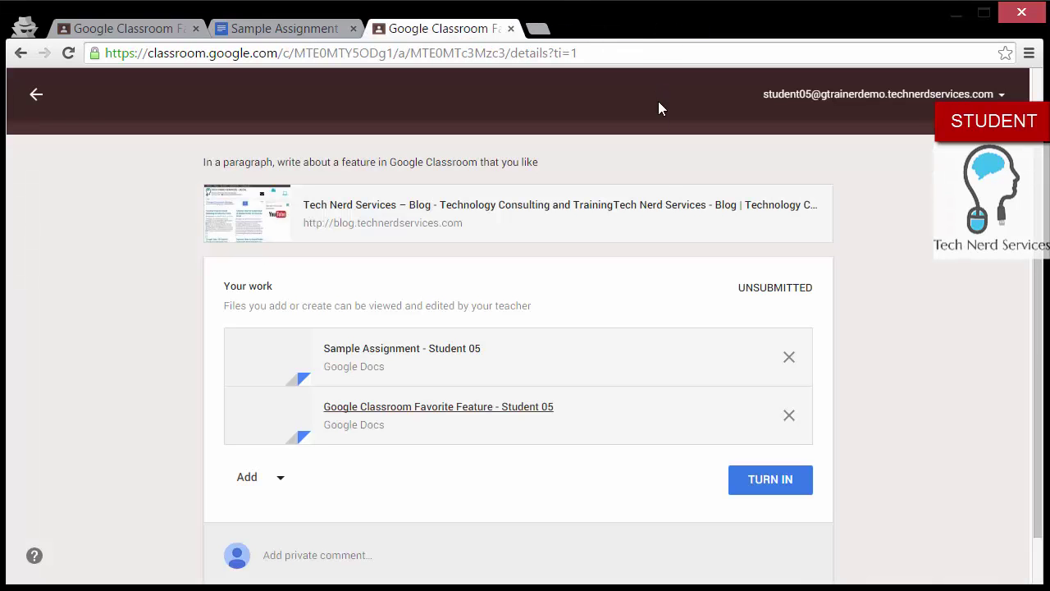
Step: Turn in the Favorite Feature assignment with both documents and close the extra Classroom and document tabs
{"action": "left_click", "coordinate": [750, 482]}
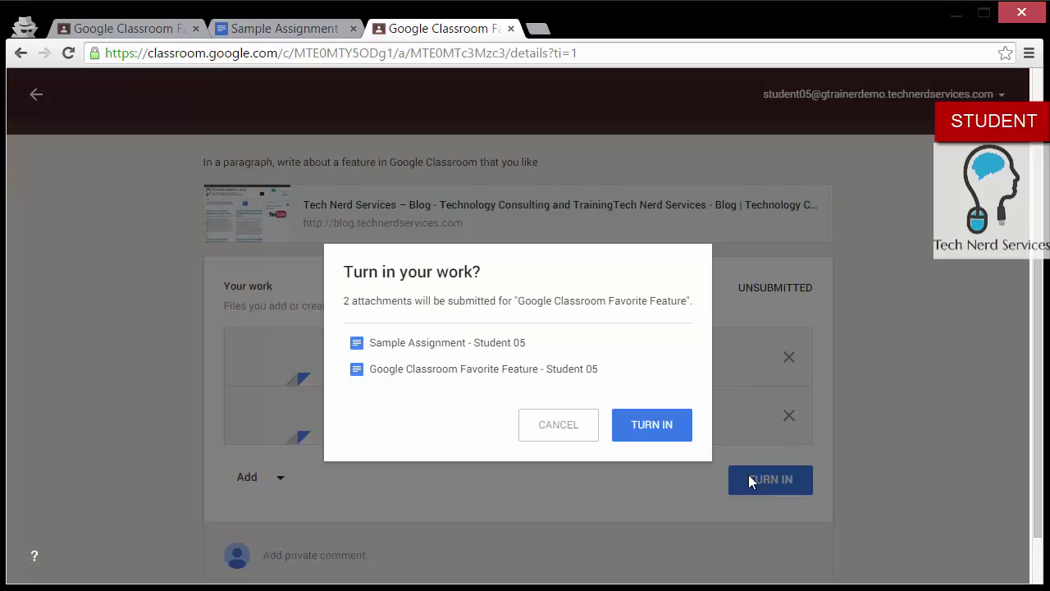
{"action": "left_click", "coordinate": [660, 423]}
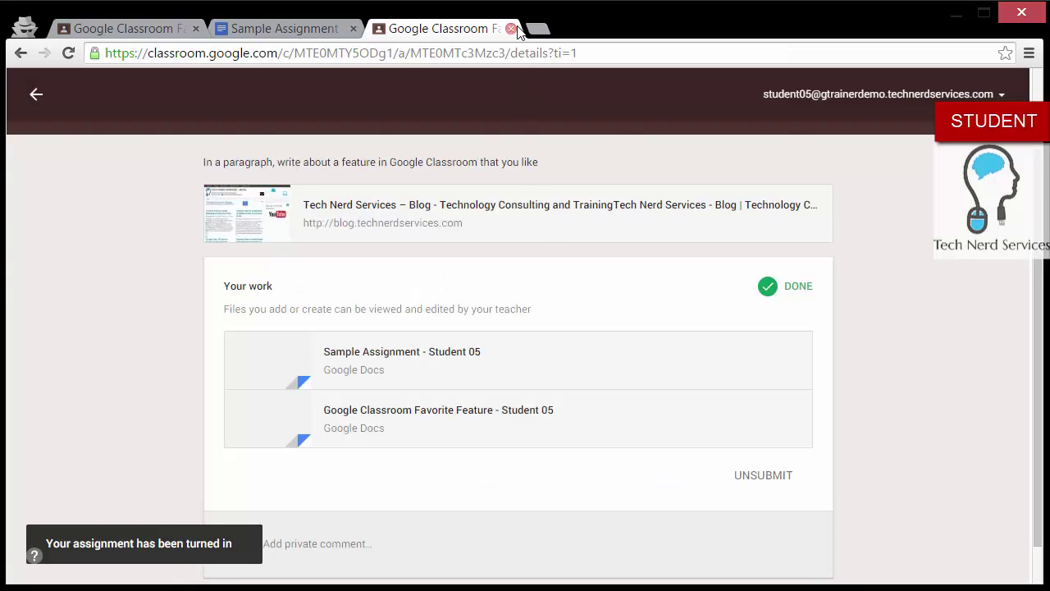
{"action": "left_click", "coordinate": [510, 29]}
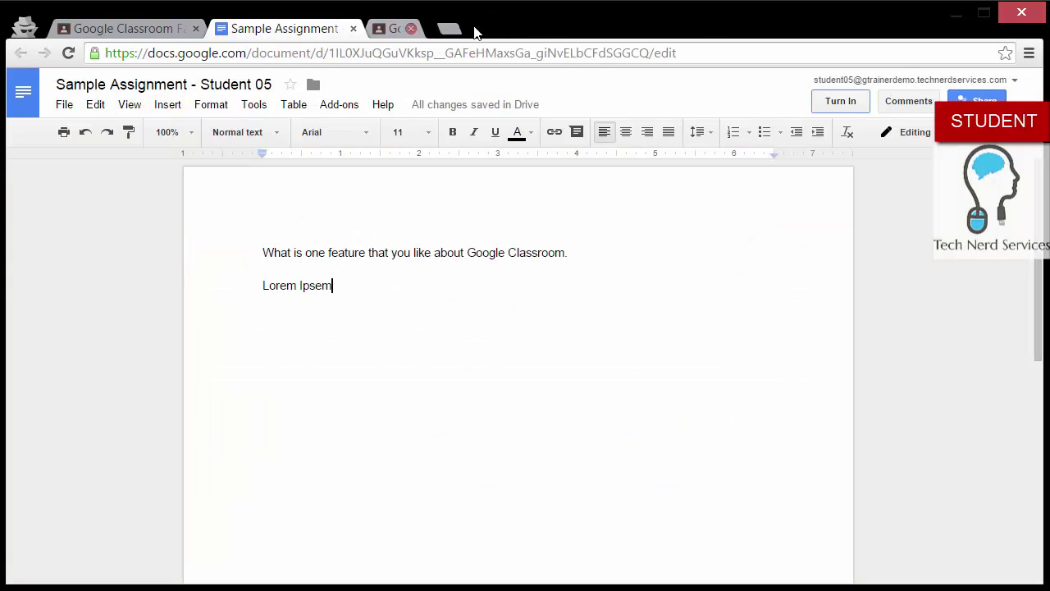
{"action": "left_click", "coordinate": [354, 29]}
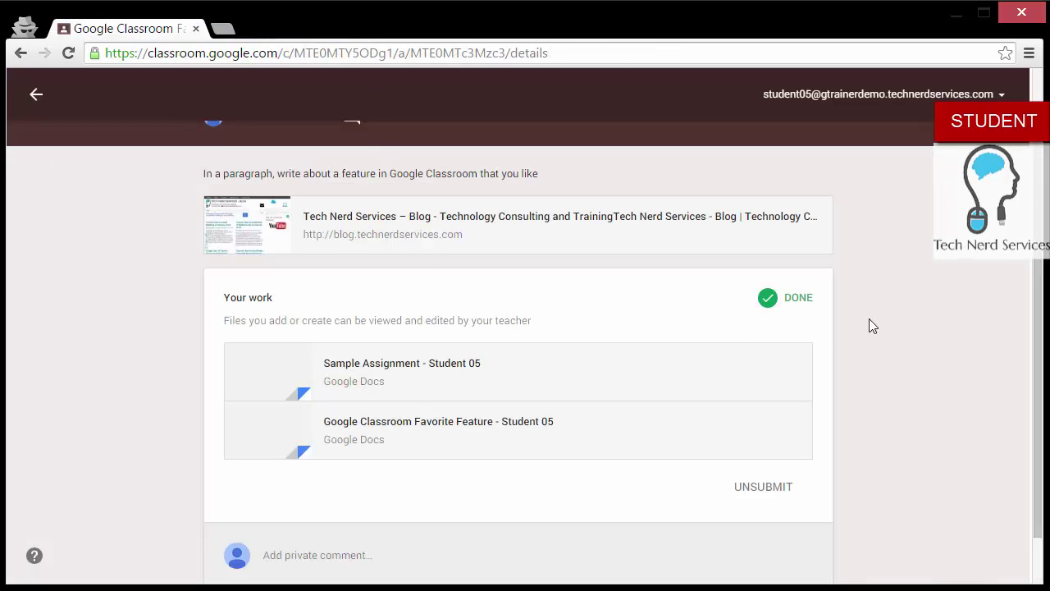
Step: Go back to the Training Class stream and check the question and Favorite Feature assignment show Done
{"action": "scroll", "coordinate": [695, 288], "scroll_direction": "up", "scroll_amount": 1}
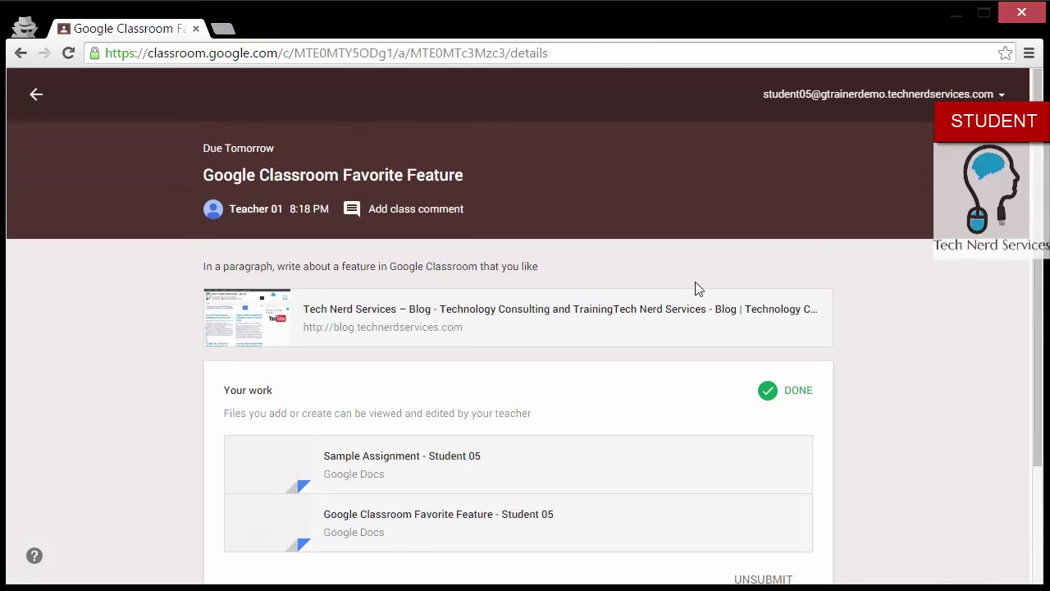
{"action": "left_click", "coordinate": [41, 107]}
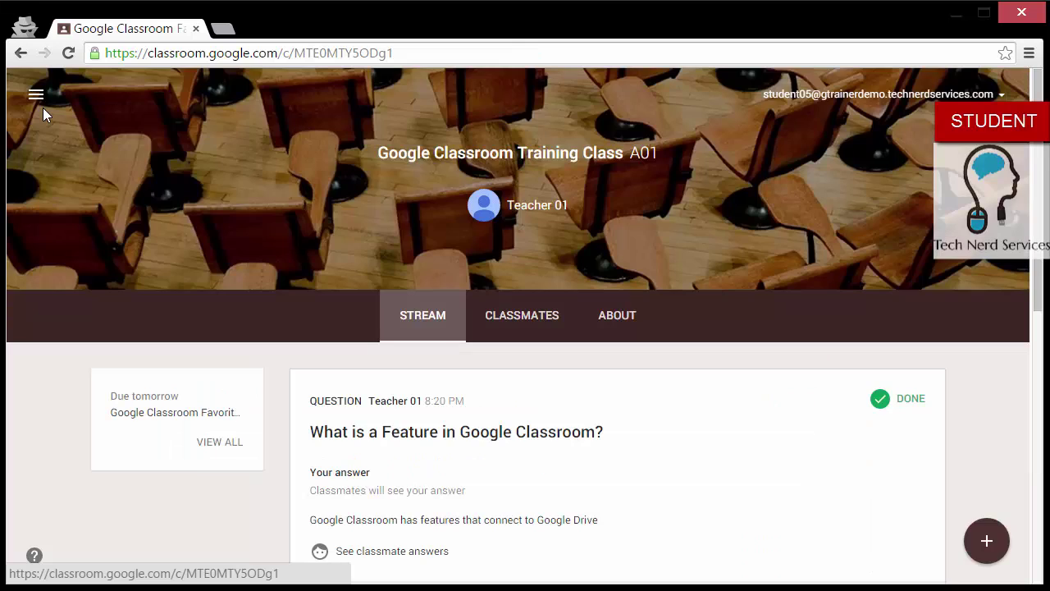
{"action": "scroll", "coordinate": [733, 356], "scroll_direction": "down", "scroll_amount": 5}
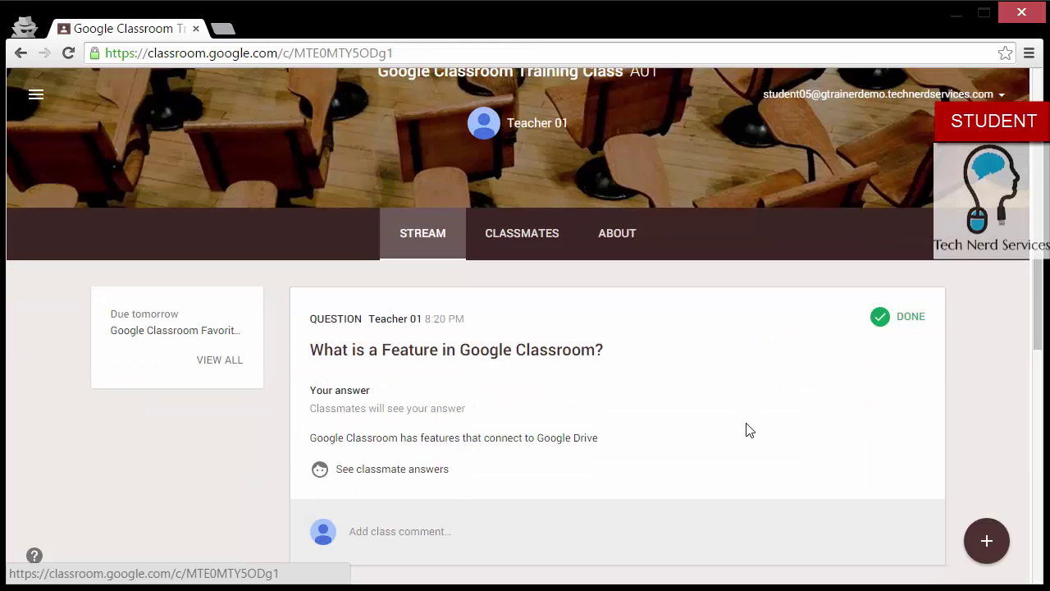
{"action": "scroll", "coordinate": [748, 423], "scroll_direction": "down", "scroll_amount": 2}
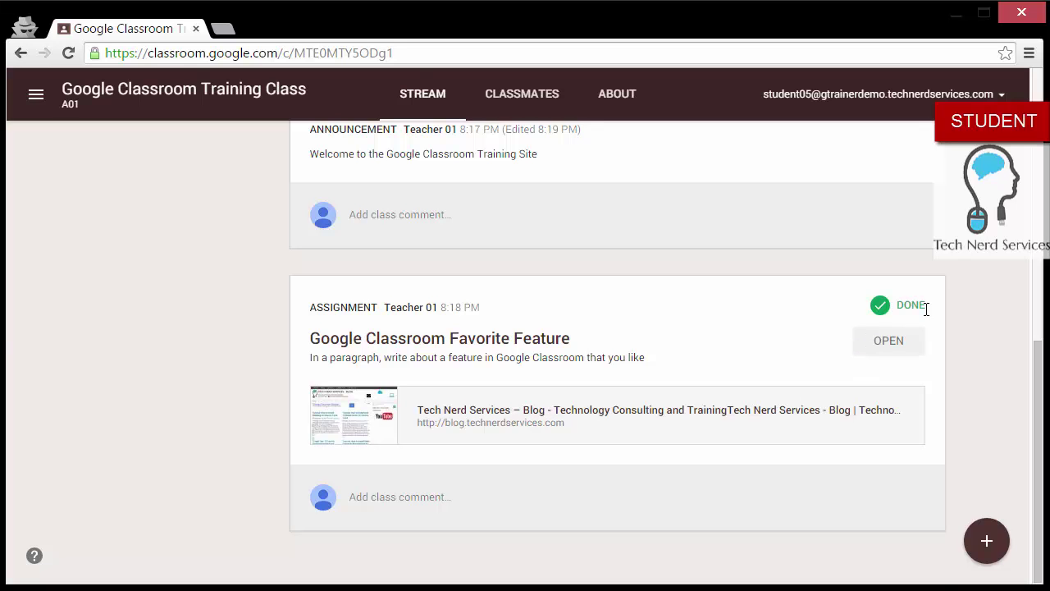
{"action": "scroll", "coordinate": [925, 308], "scroll_direction": "up", "scroll_amount": 7}
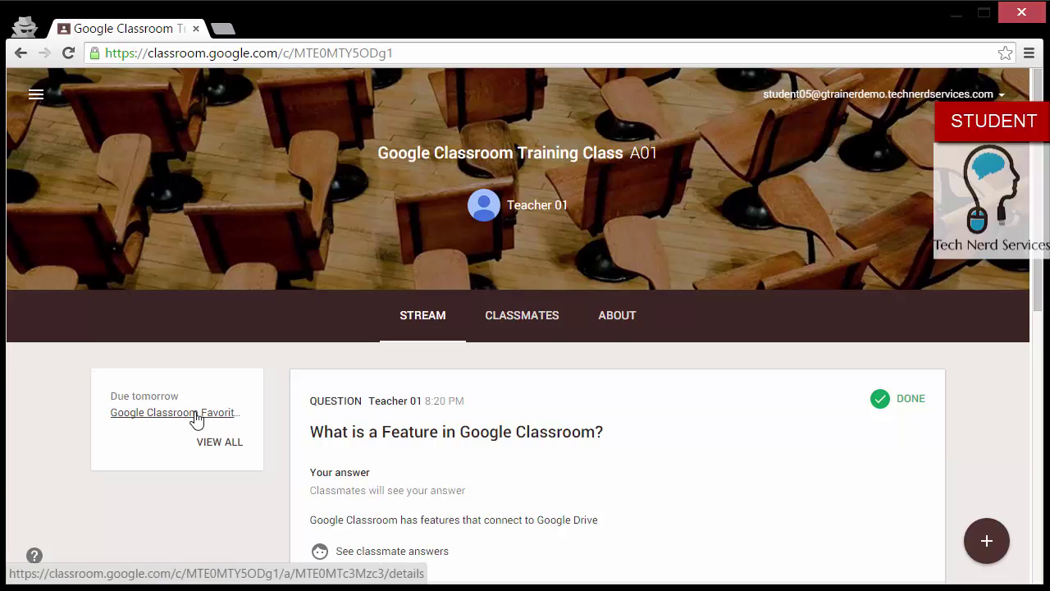
Step: Bring up the class's About page and scroll through its details
{"action": "left_click", "coordinate": [626, 332]}
{"action": "scroll", "coordinate": [691, 315], "scroll_direction": "down", "scroll_amount": 2}
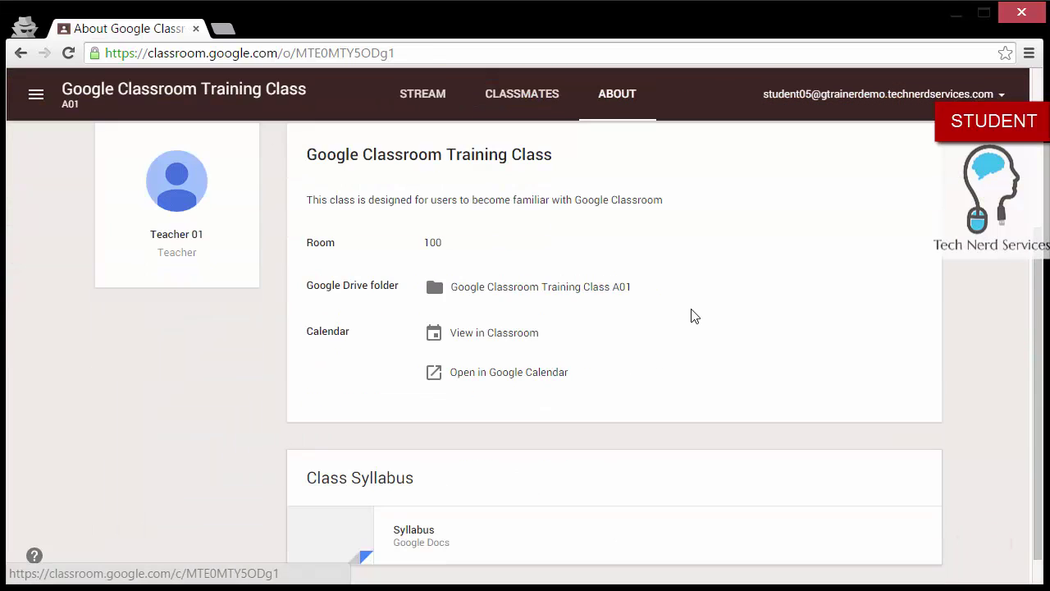
{"action": "scroll", "coordinate": [693, 368], "scroll_direction": "down", "scroll_amount": 1}
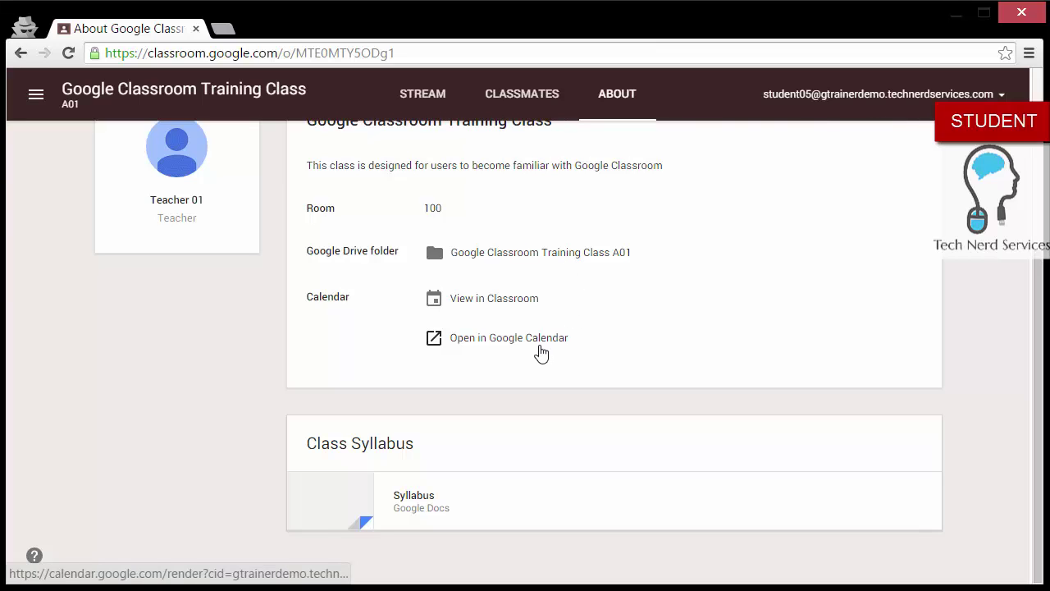
Step: Check the class Drive folder holds the Favorite Feature and Sample Assignment documents, then close it
{"action": "left_click", "coordinate": [579, 257]}
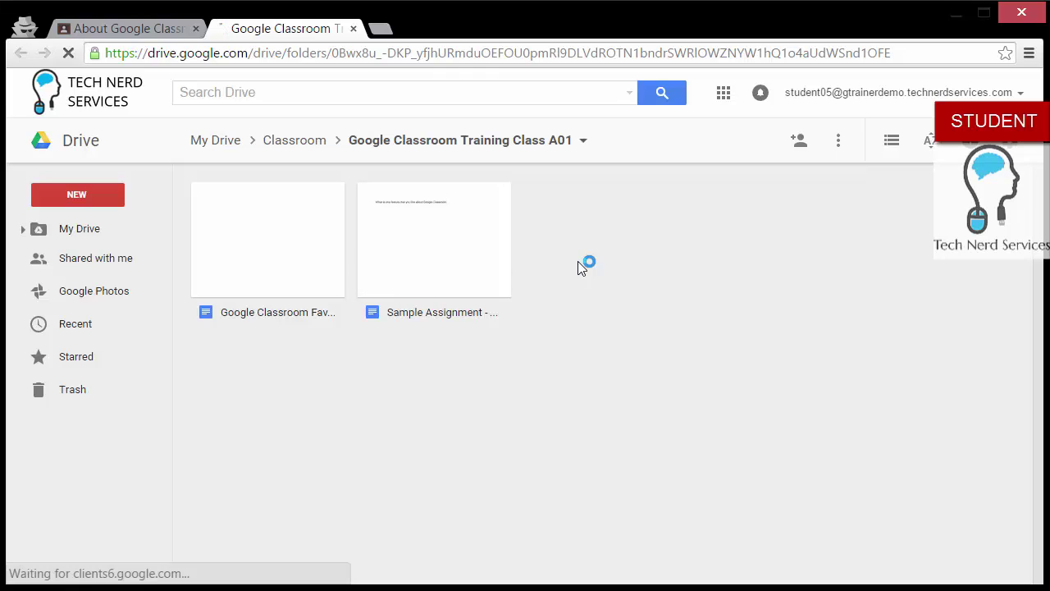
{"action": "left_click", "coordinate": [312, 272]}
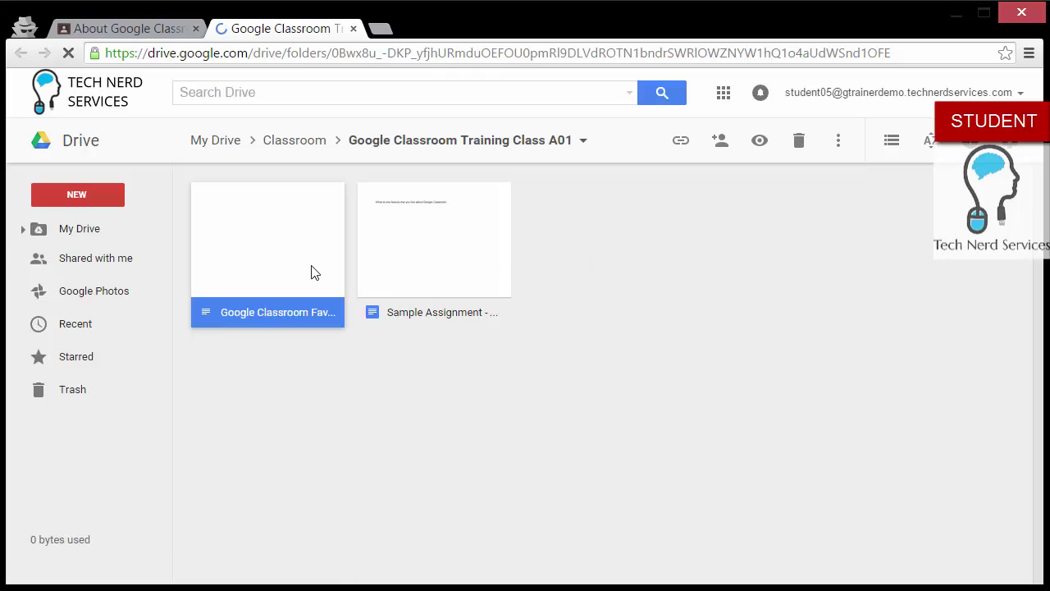
{"action": "left_click", "coordinate": [448, 249]}
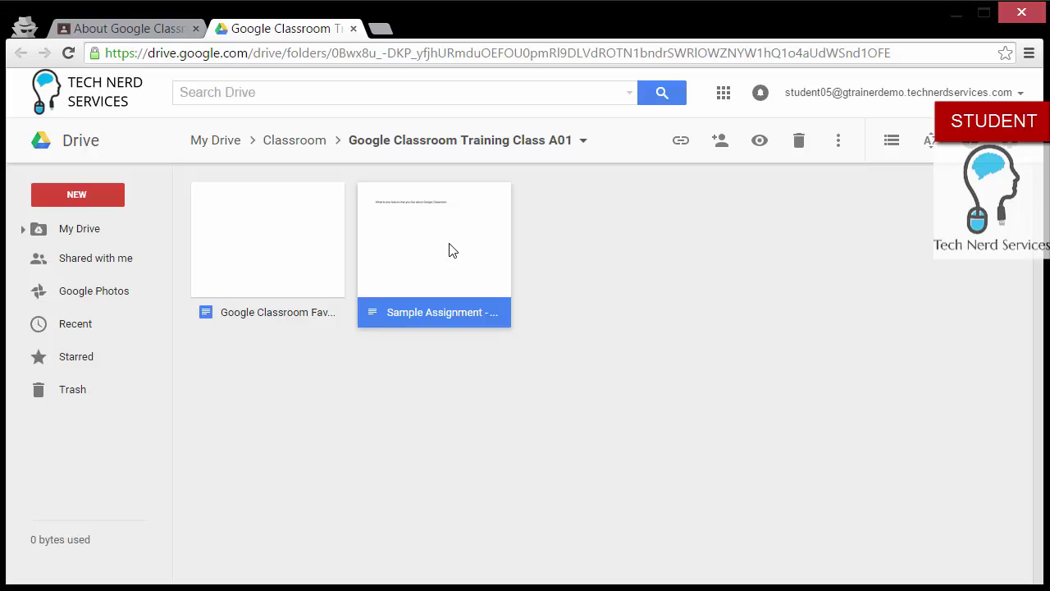
{"action": "left_click", "coordinate": [354, 31]}
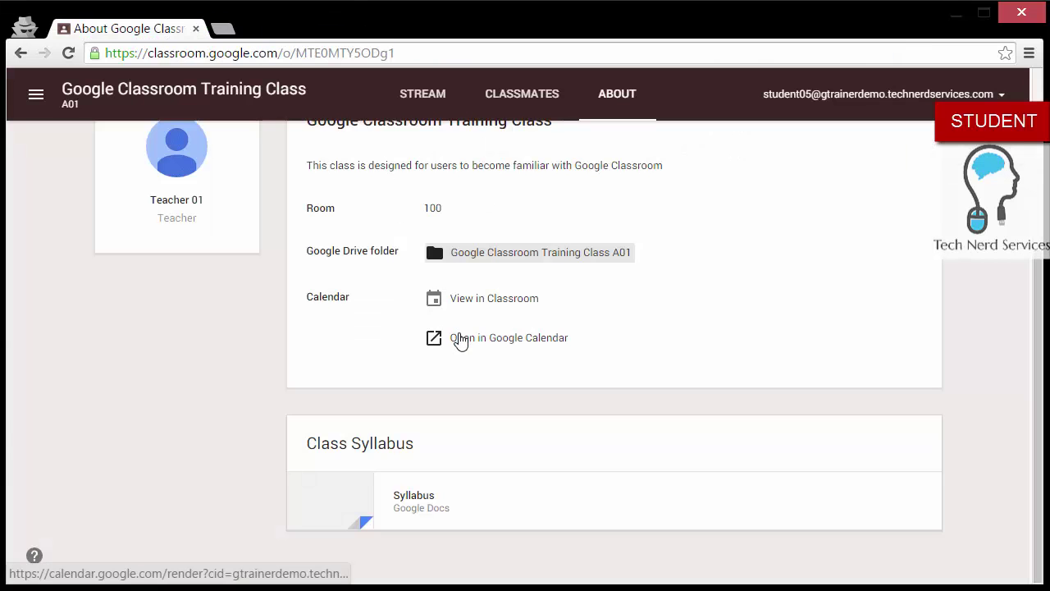
Step: View the Favorite Feature assignment's Thursday, September 24 due-date event in the class calendar, then close Calendar
{"action": "left_click", "coordinate": [461, 339]}
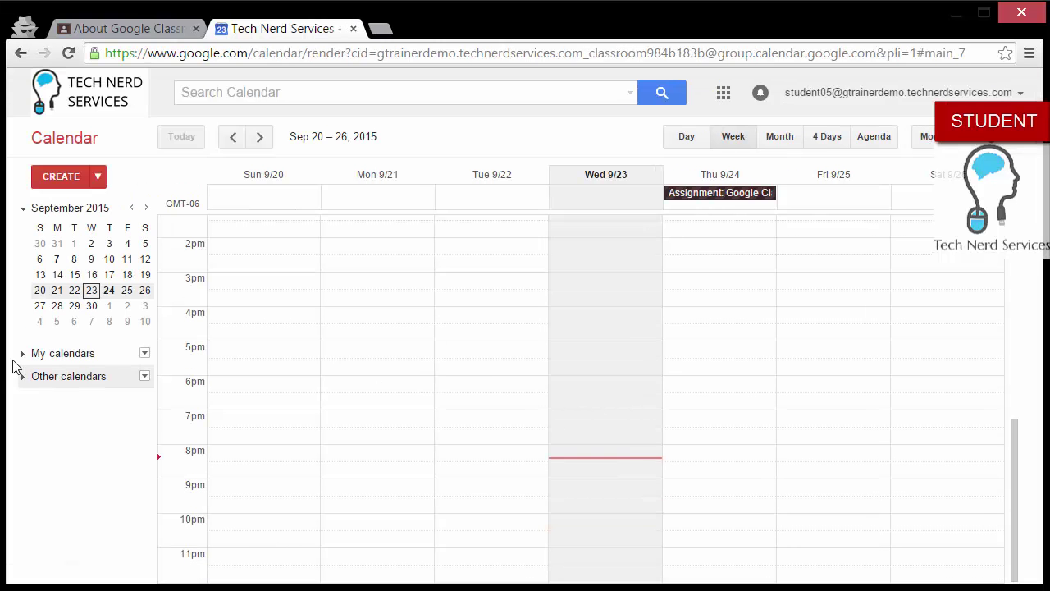
{"action": "left_click", "coordinate": [23, 354]}
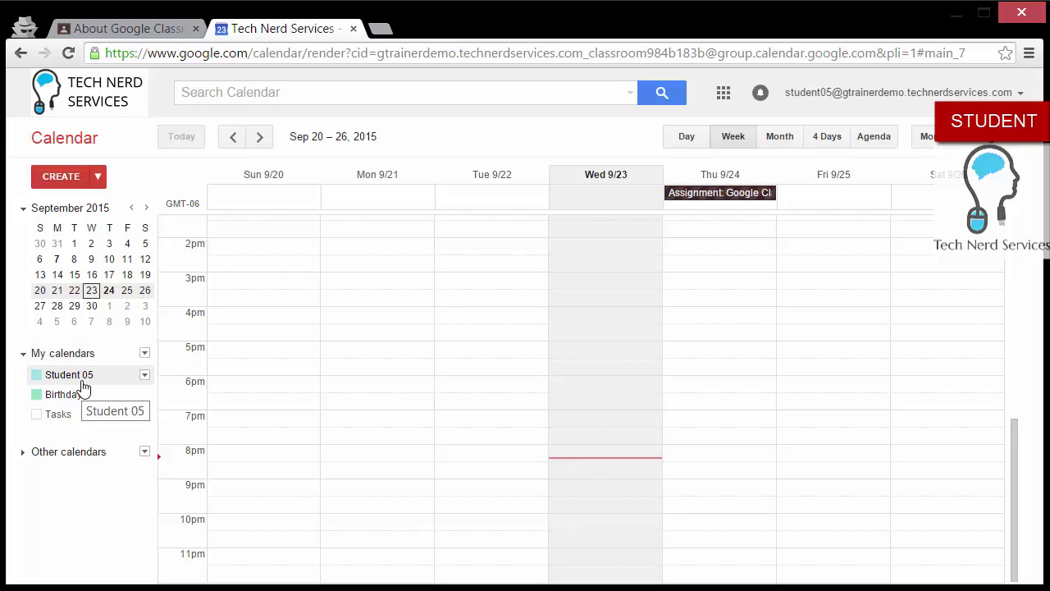
{"action": "left_click", "coordinate": [29, 461]}
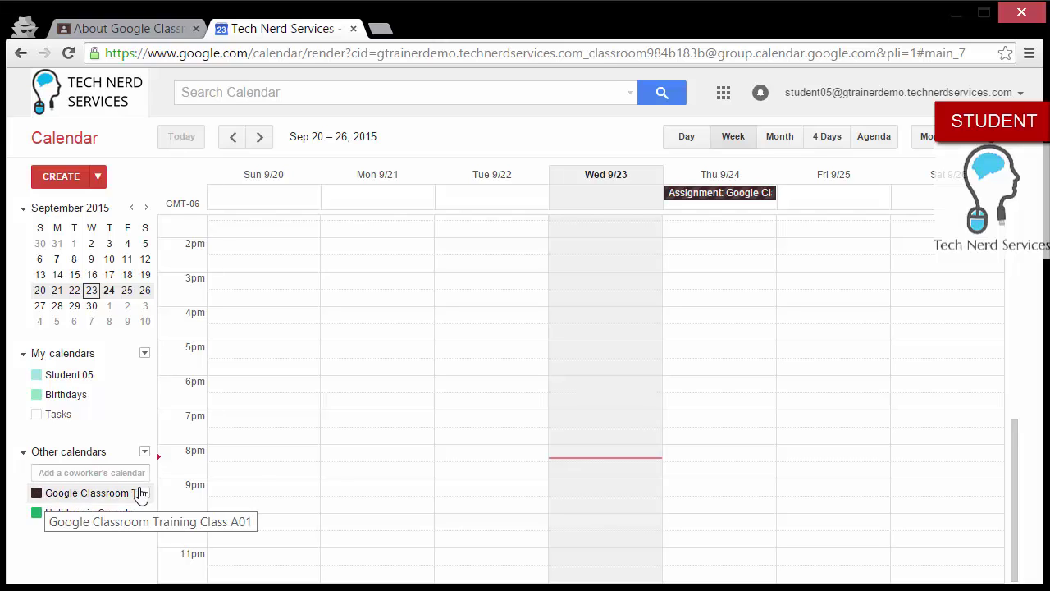
{"action": "left_click", "coordinate": [755, 196]}
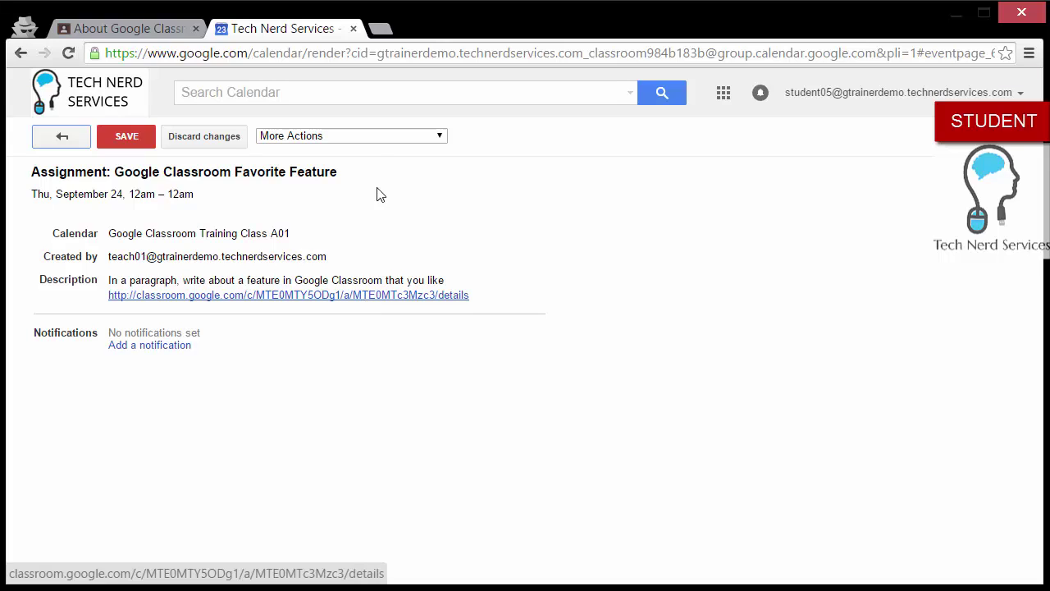
{"action": "left_click", "coordinate": [354, 29]}
{"action": "scroll", "coordinate": [309, 452], "scroll_direction": "up", "scroll_amount": 4}
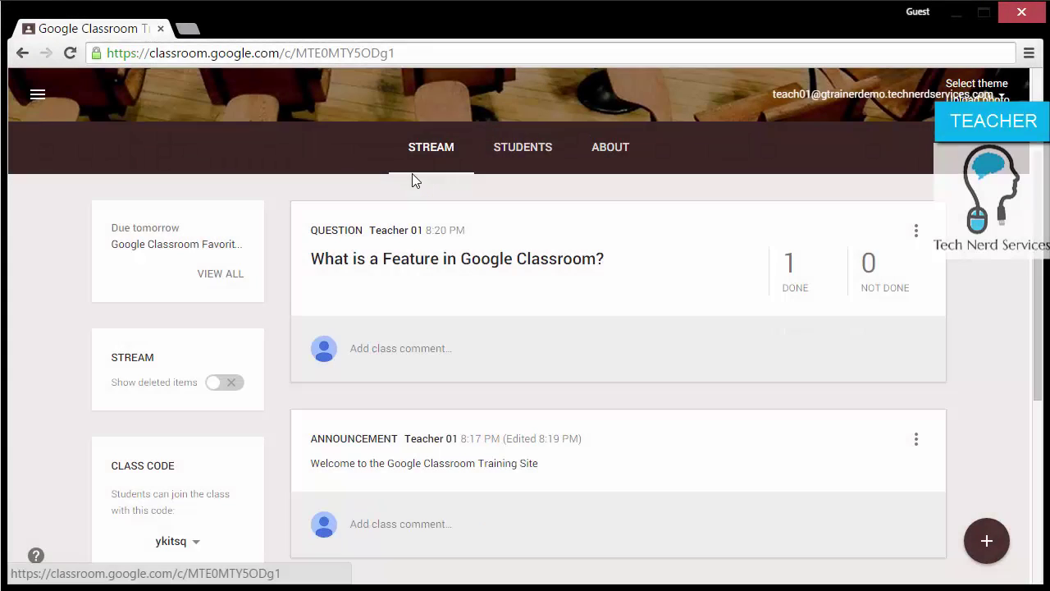
Step: From the assignment's student work page, open Student 05's submission with both Google Docs attachments
{"action": "scroll", "coordinate": [490, 230], "scroll_direction": "up", "scroll_amount": 3}
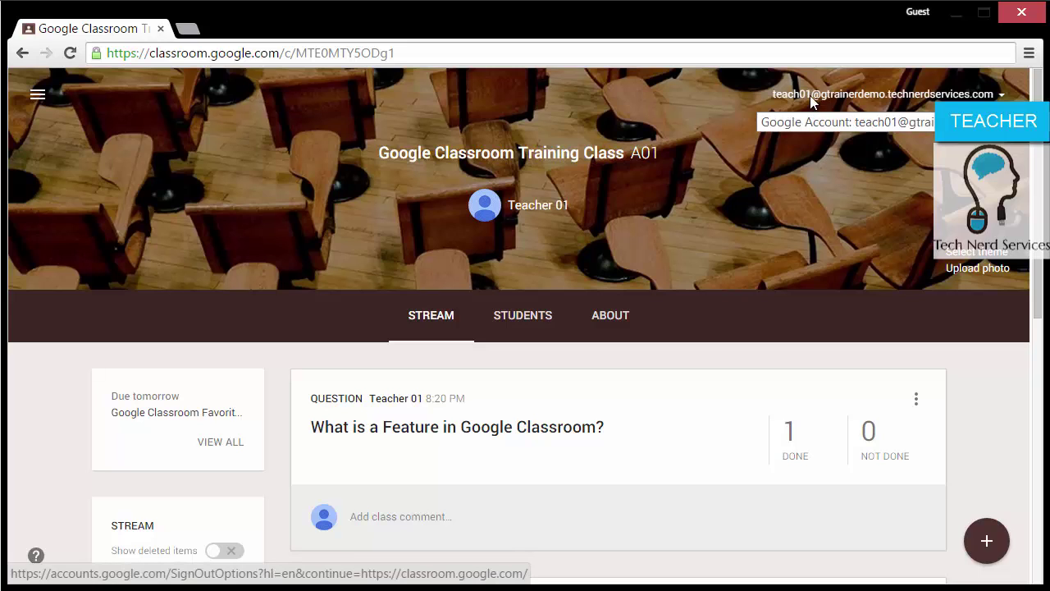
{"action": "scroll", "coordinate": [643, 316], "scroll_direction": "down", "scroll_amount": 1}
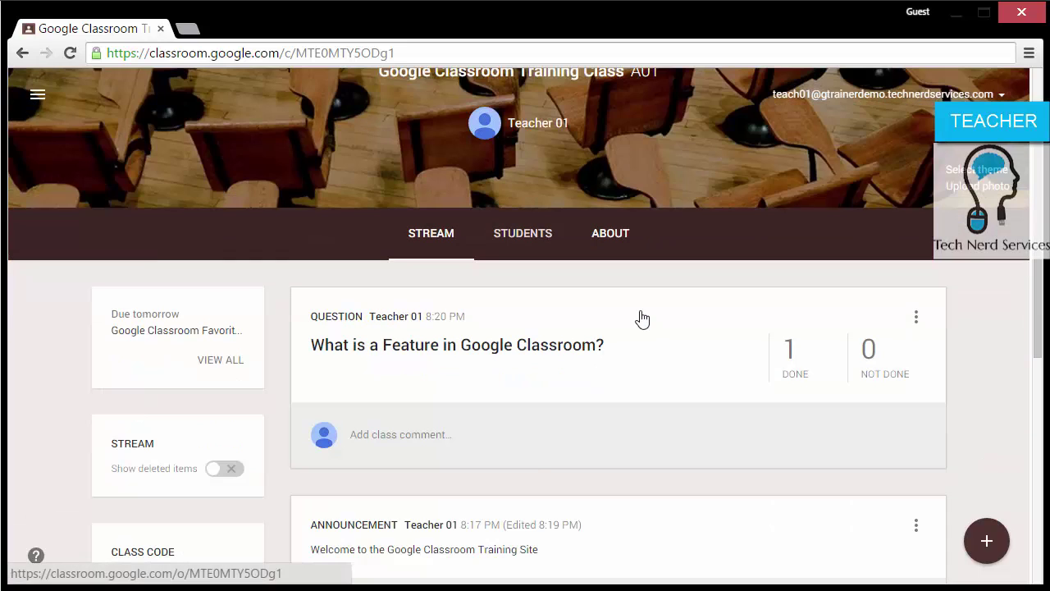
{"action": "scroll", "coordinate": [643, 318], "scroll_direction": "down", "scroll_amount": 1}
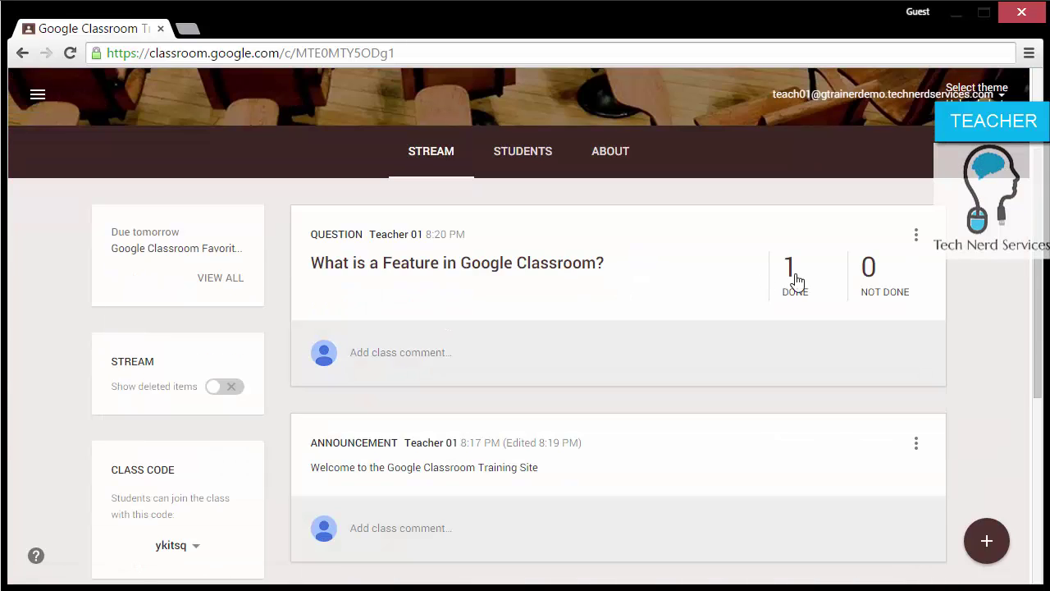
{"action": "scroll", "coordinate": [795, 281], "scroll_direction": "down", "scroll_amount": 4}
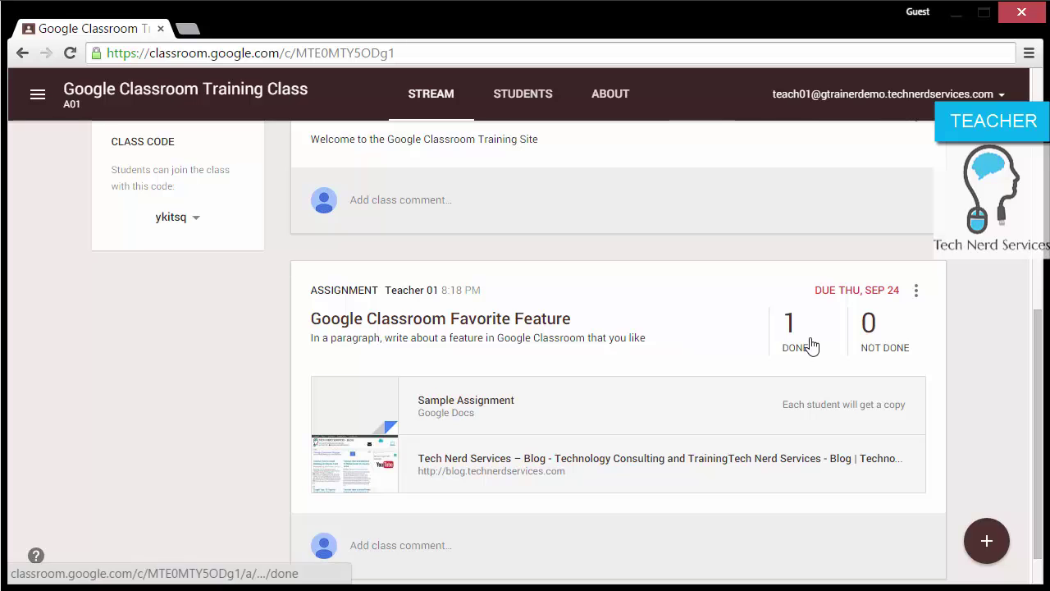
{"action": "left_click", "coordinate": [498, 329]}
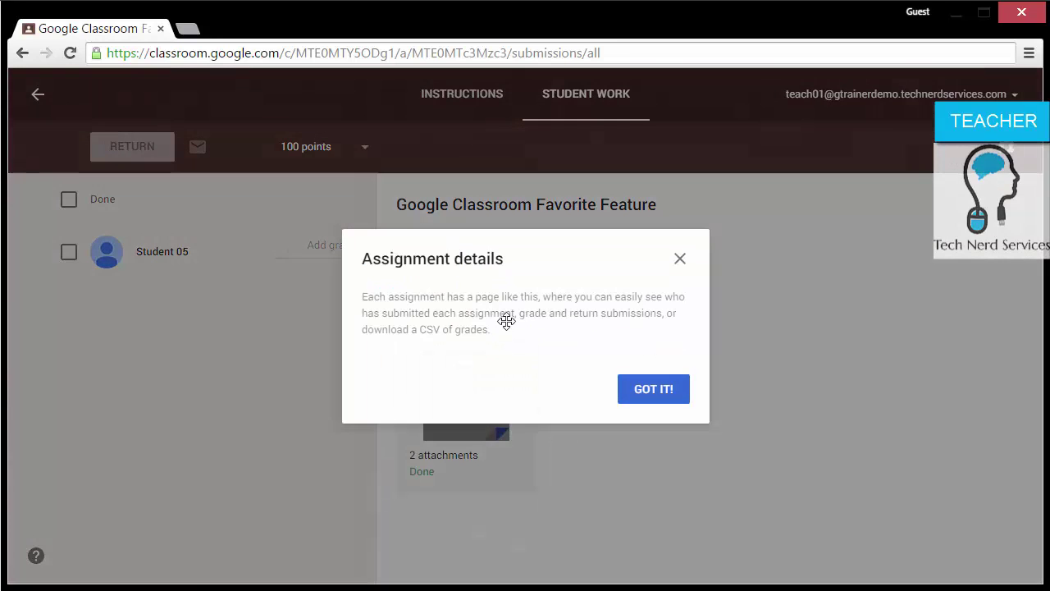
{"action": "left_click", "coordinate": [681, 263]}
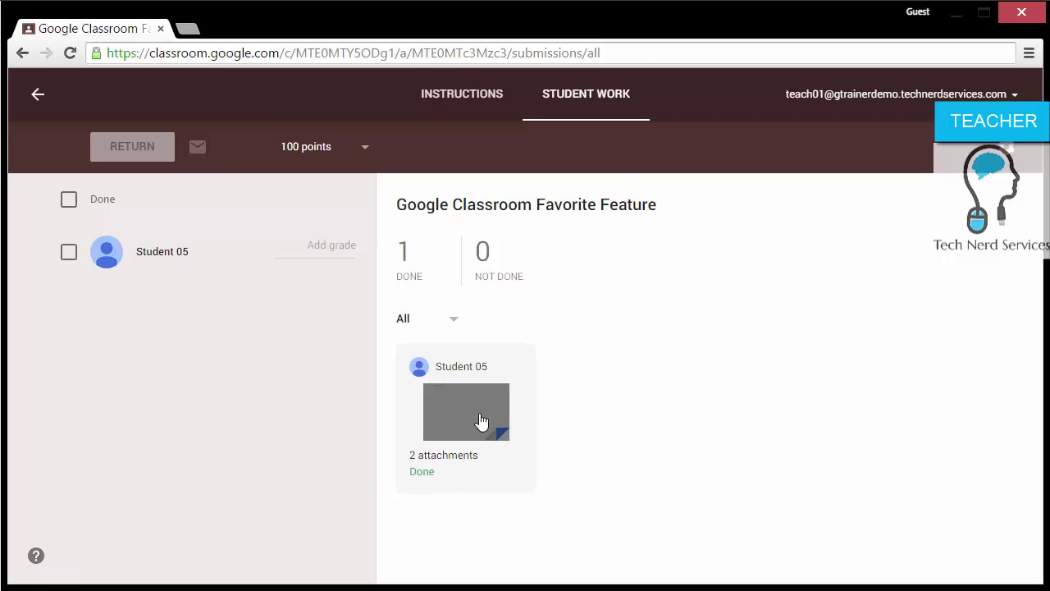
{"action": "left_click", "coordinate": [480, 420]}
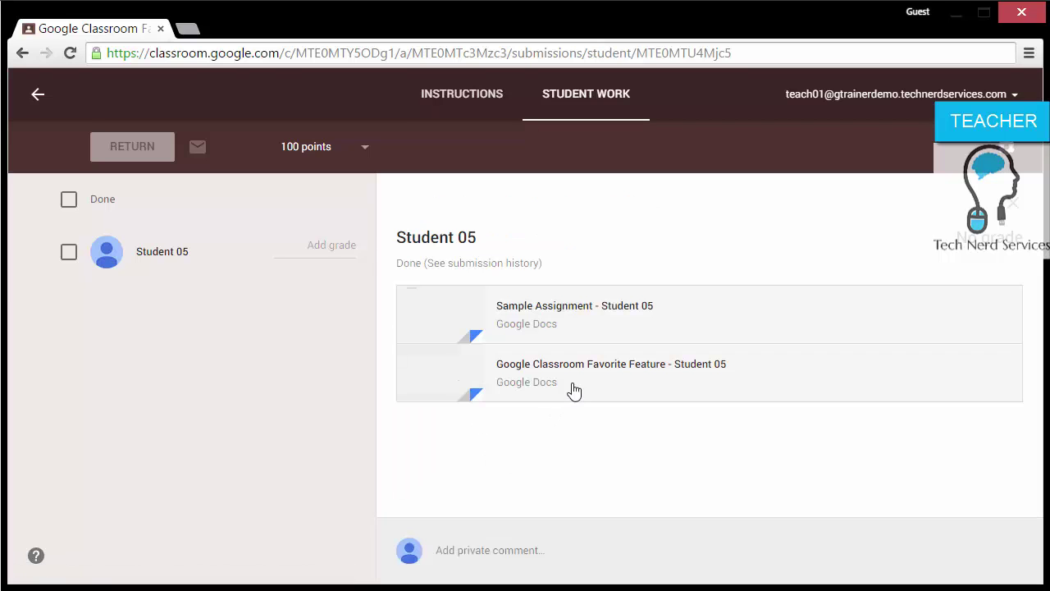
{"action": "left_click", "coordinate": [596, 366]}
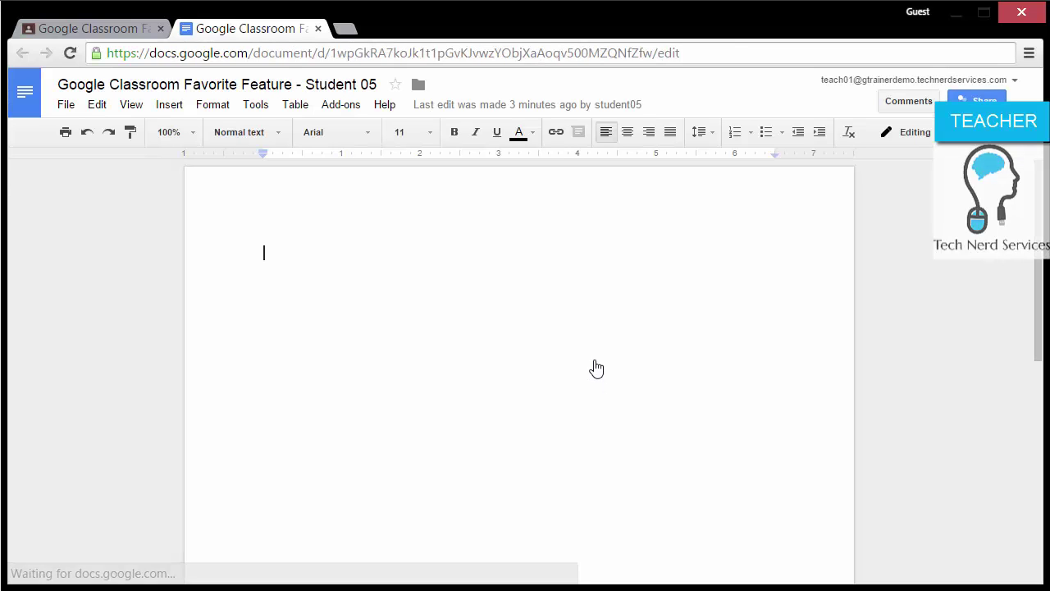
{"action": "left_click", "coordinate": [317, 29]}
{"action": "left_click", "coordinate": [539, 308]}
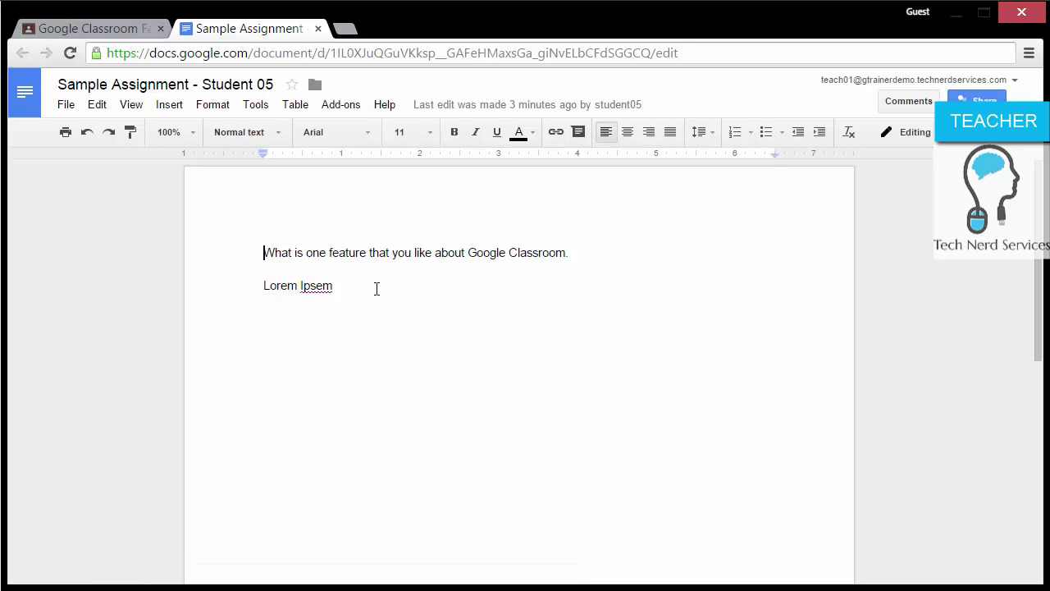
{"action": "left_click", "coordinate": [318, 30]}
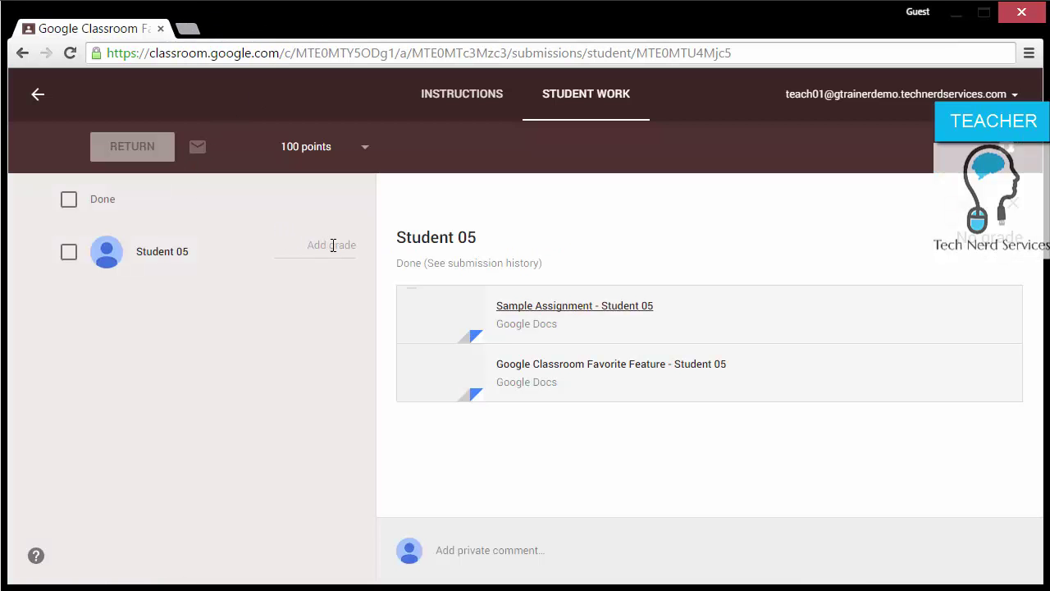
Step: Change the assignment's point value from 100 to 10 and confirm the update
{"action": "left_click", "coordinate": [363, 156]}
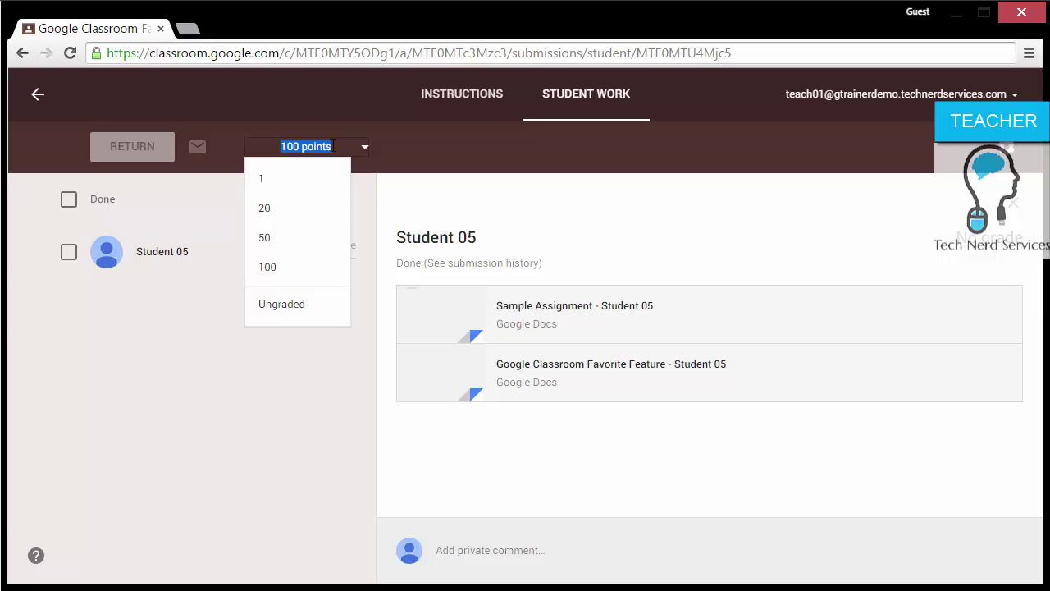
{"action": "left_click_drag", "start_coordinate": [334, 146], "coordinate": [281, 146]}
{"action": "type", "text": "10"}
{"action": "left_click", "coordinate": [414, 485]}
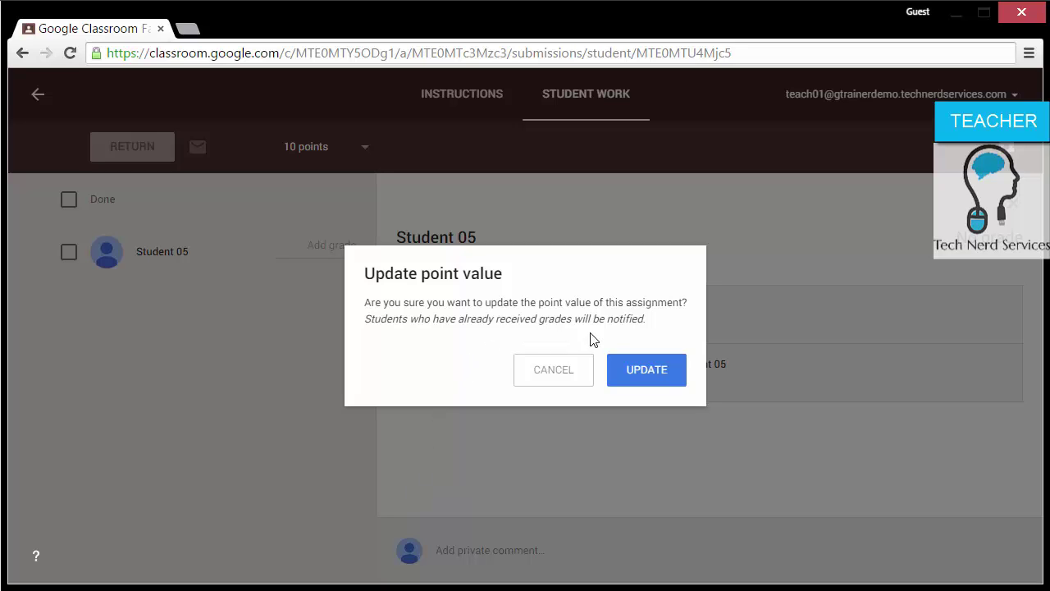
{"action": "left_click", "coordinate": [635, 379]}
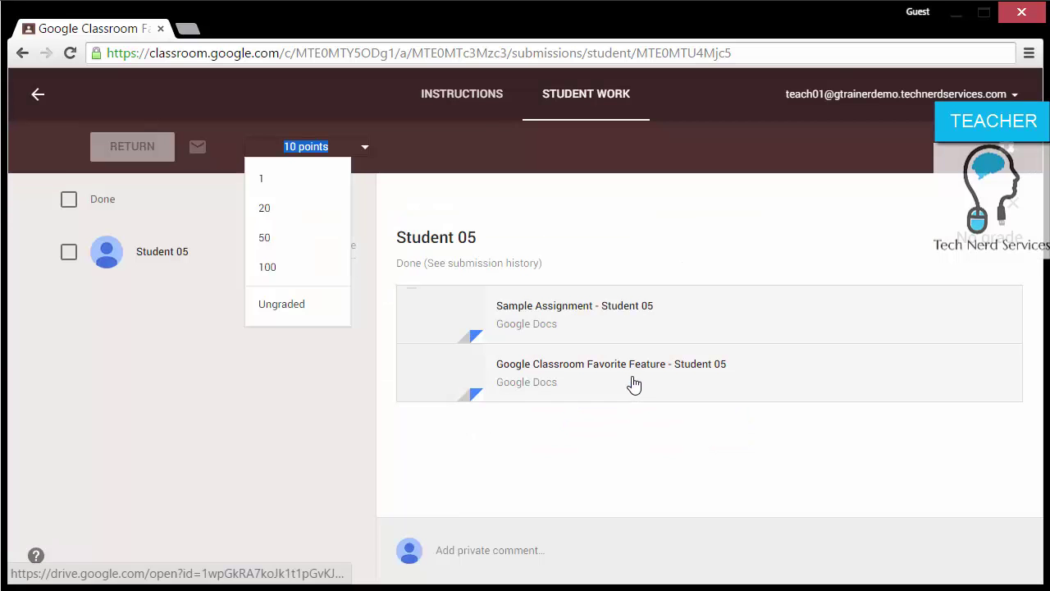
{"action": "left_click", "coordinate": [305, 430]}
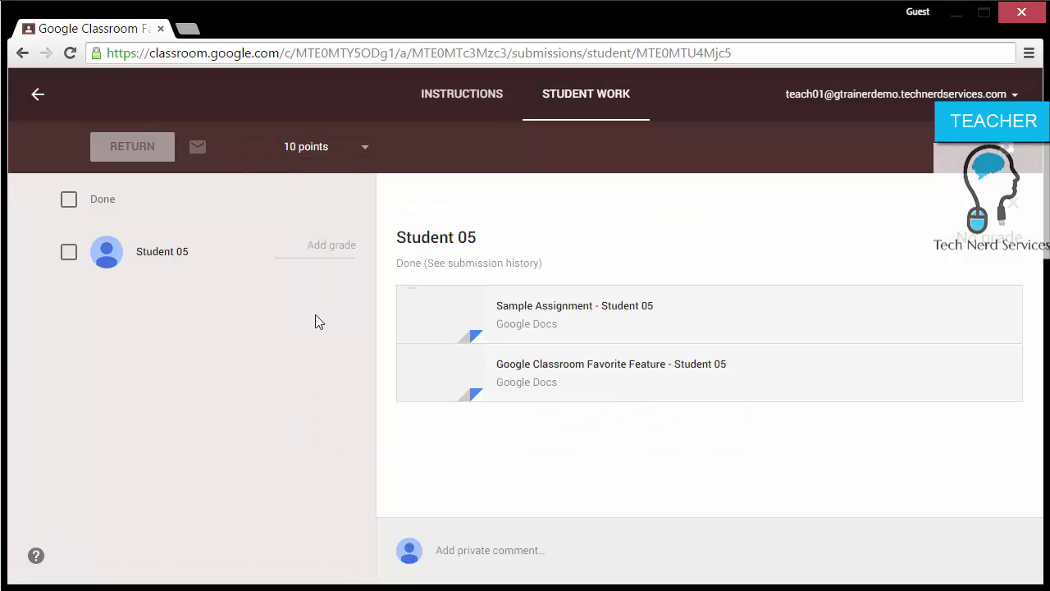
{"action": "left_click", "coordinate": [330, 244]}
Step: Grade Student 05's work 10/10, return it to the student, and go back to the stream
{"action": "type", "text": "10"}
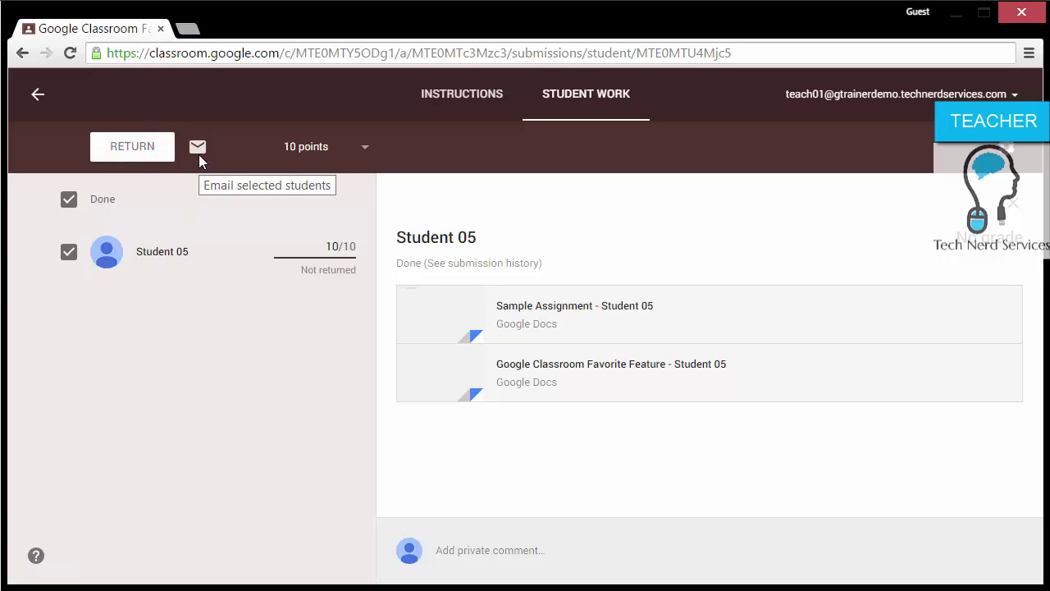
{"action": "left_click", "coordinate": [136, 157]}
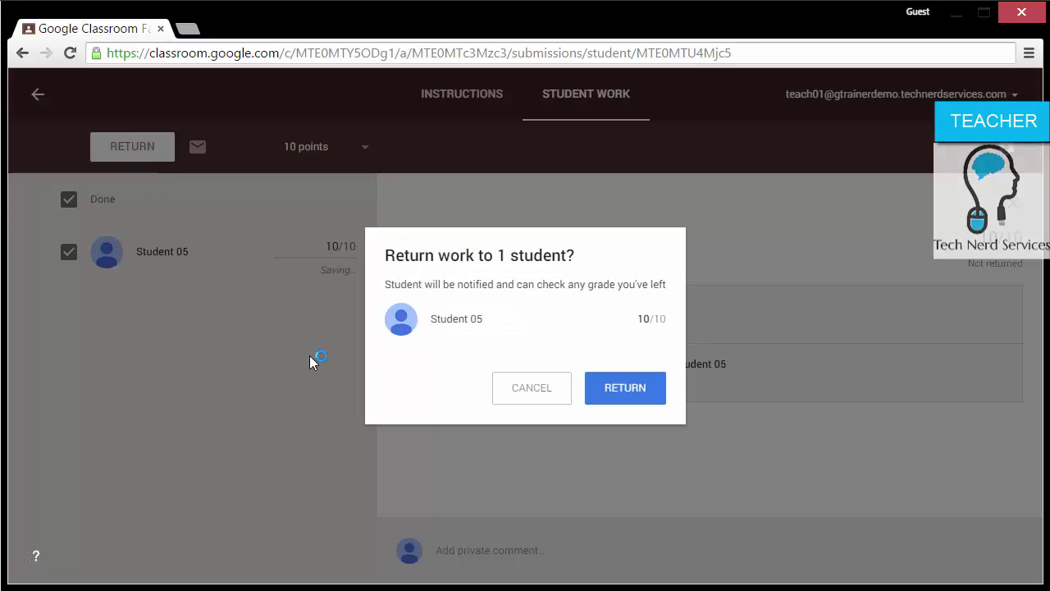
{"action": "left_click", "coordinate": [643, 385]}
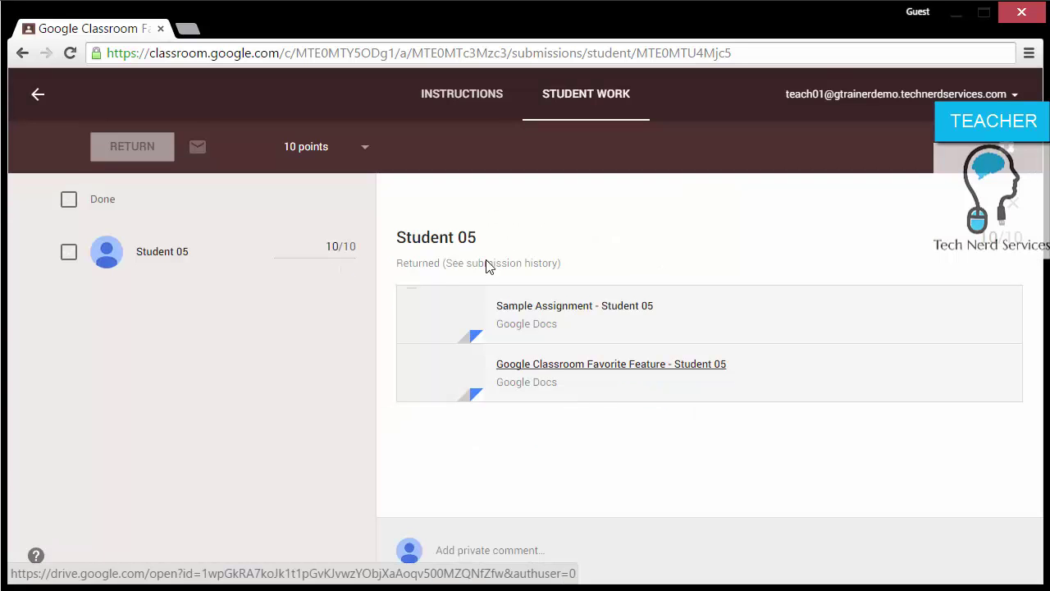
{"action": "left_click", "coordinate": [35, 93]}
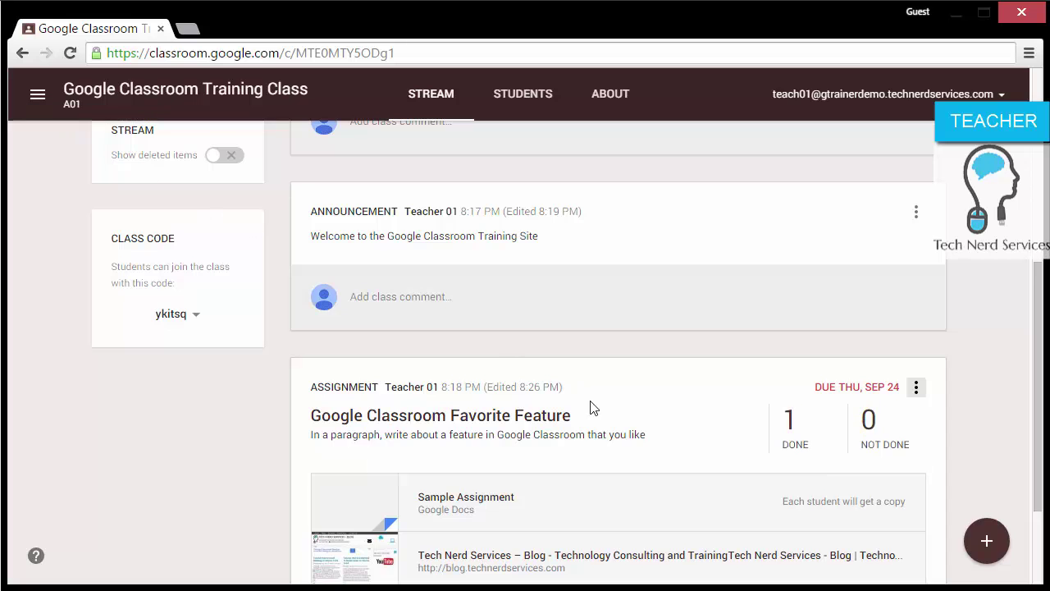
{"action": "scroll", "coordinate": [800, 454], "scroll_direction": "up", "scroll_amount": 2}
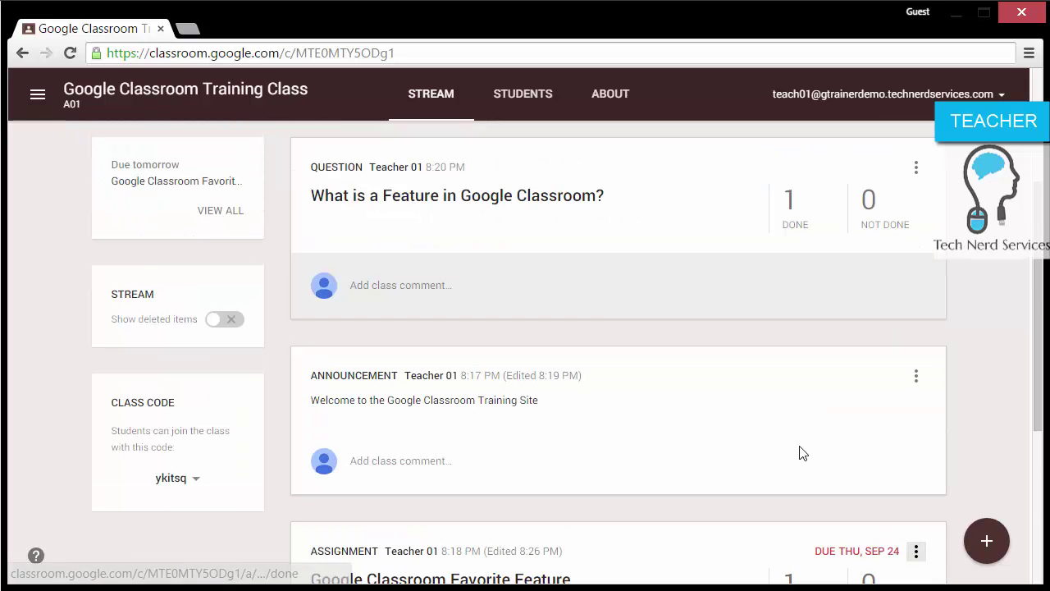
{"action": "scroll", "coordinate": [801, 445], "scroll_direction": "up", "scroll_amount": 2}
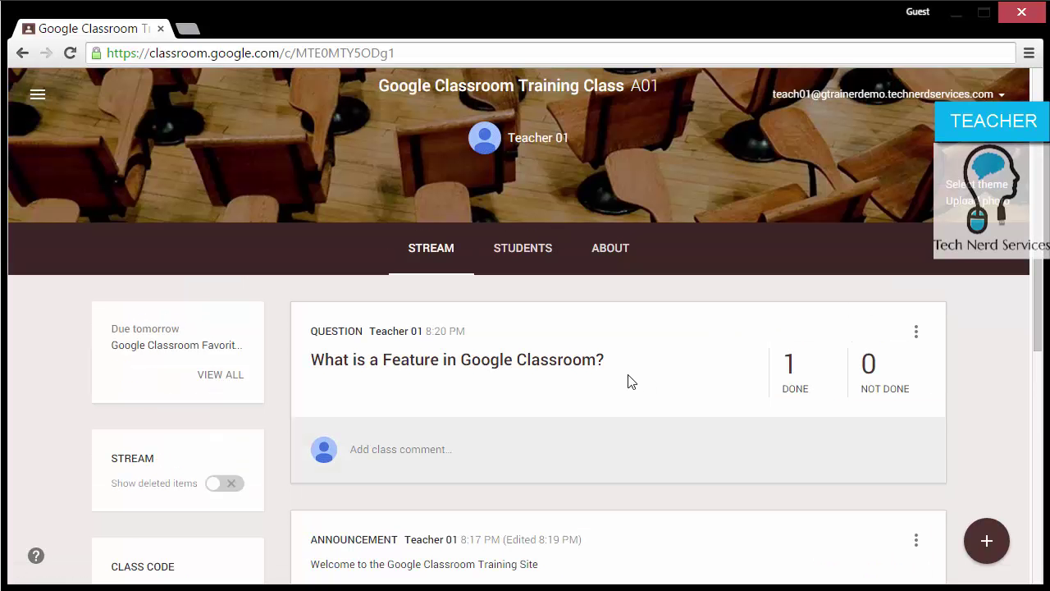
{"action": "left_click", "coordinate": [542, 361]}
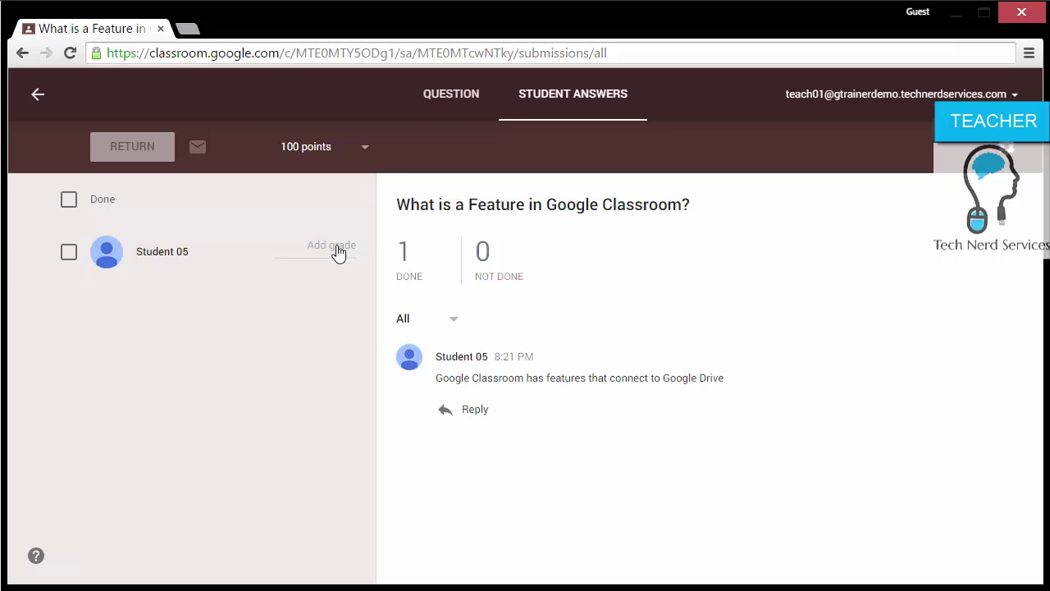
{"action": "left_click", "coordinate": [451, 100]}
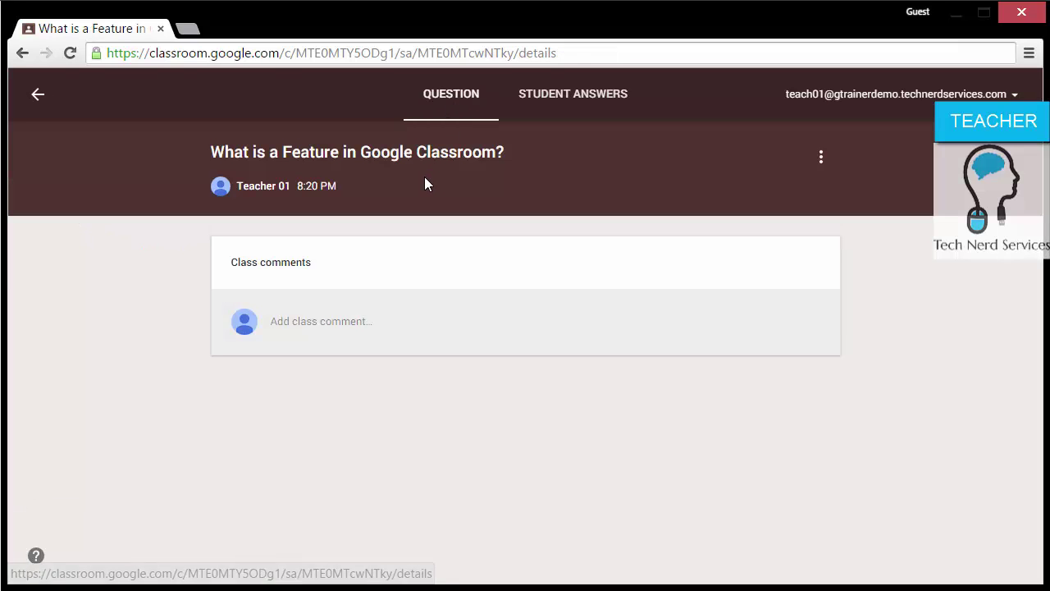
{"action": "left_click", "coordinate": [824, 161]}
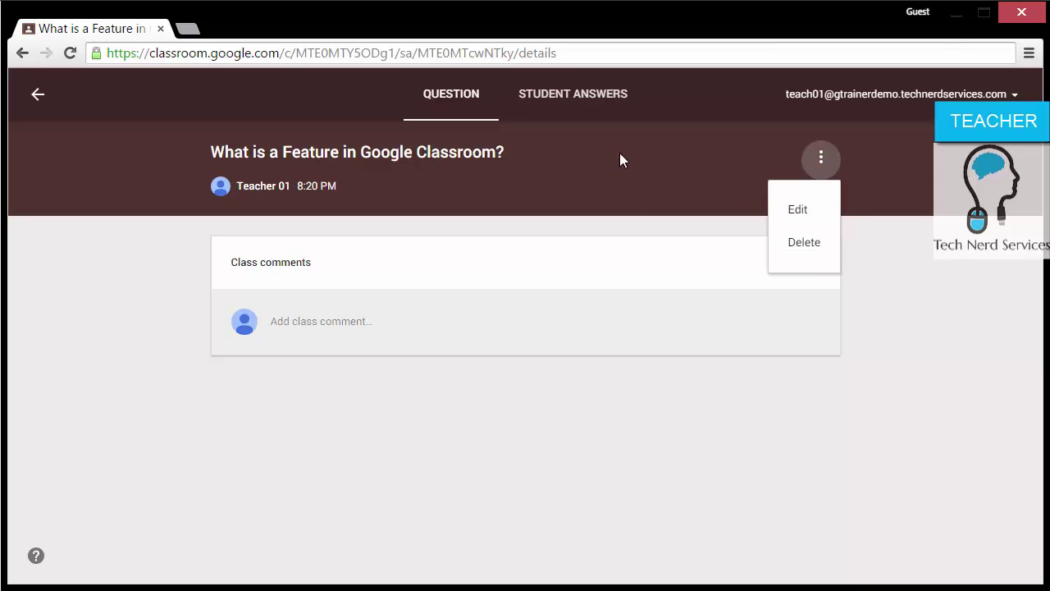
{"action": "left_click", "coordinate": [576, 112]}
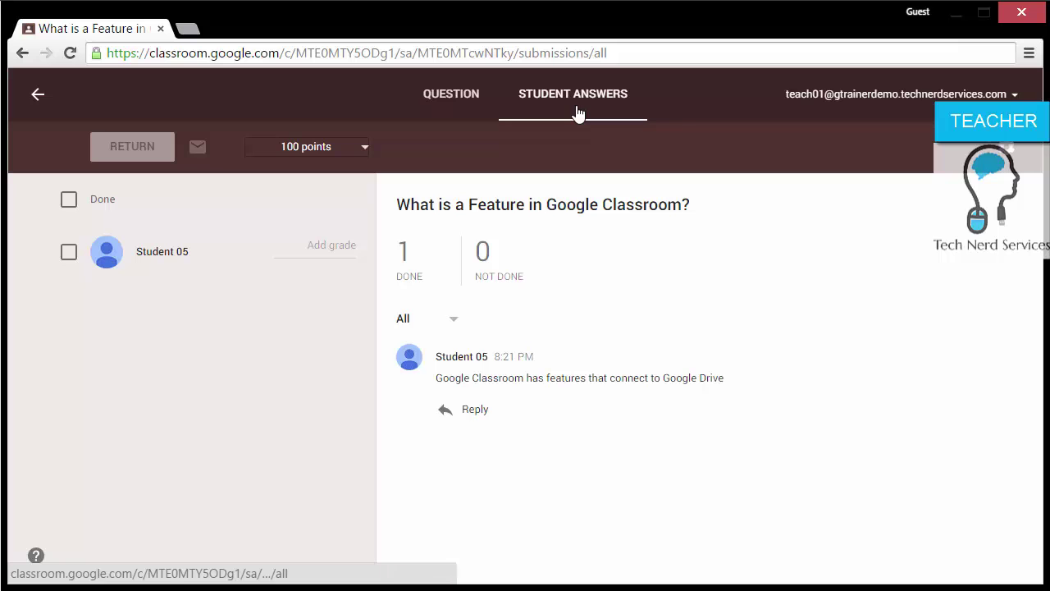
{"action": "left_click", "coordinate": [38, 97]}
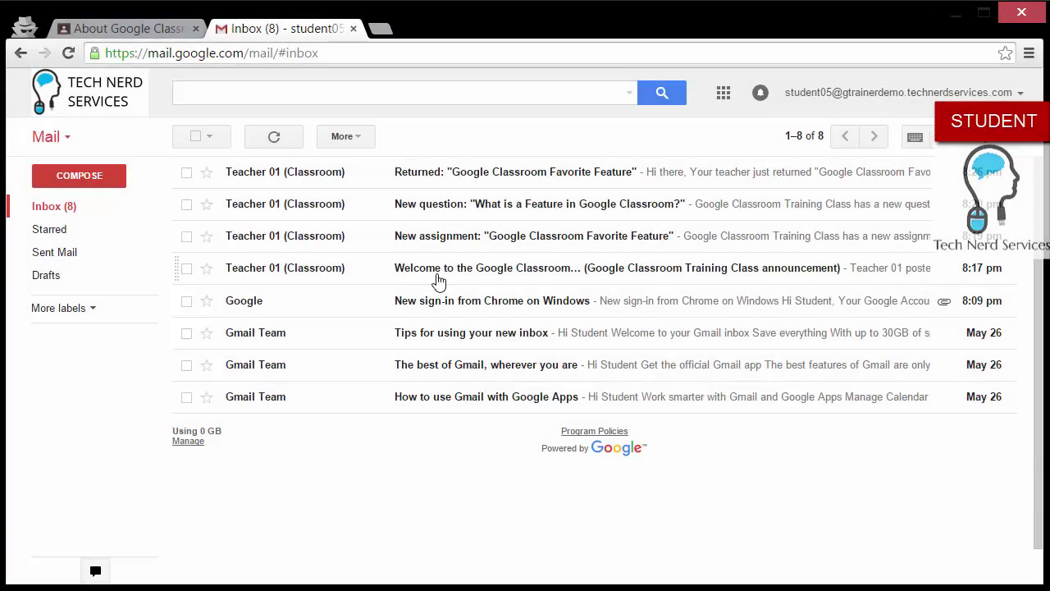
Step: Read the New question notification email in Gmail, then switch to the class's Classroom About page
{"action": "left_click", "coordinate": [593, 207]}
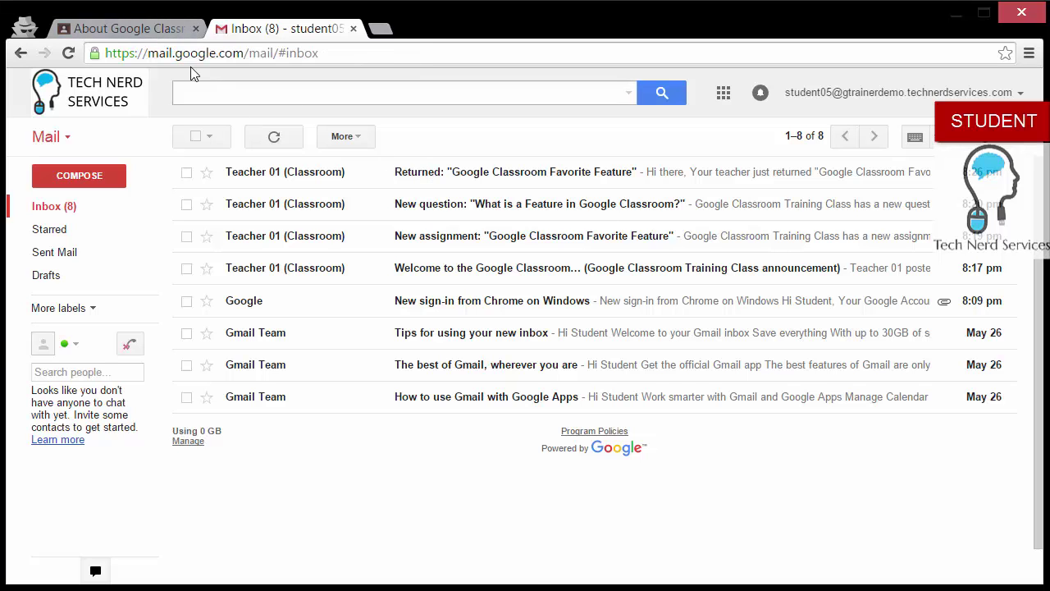
{"action": "left_click", "coordinate": [146, 31]}
Step: Open the returned Favorite Feature assignment from the Stream to confirm its 10/10 grade, then go back
{"action": "scroll", "coordinate": [512, 236], "scroll_direction": "down", "scroll_amount": 1}
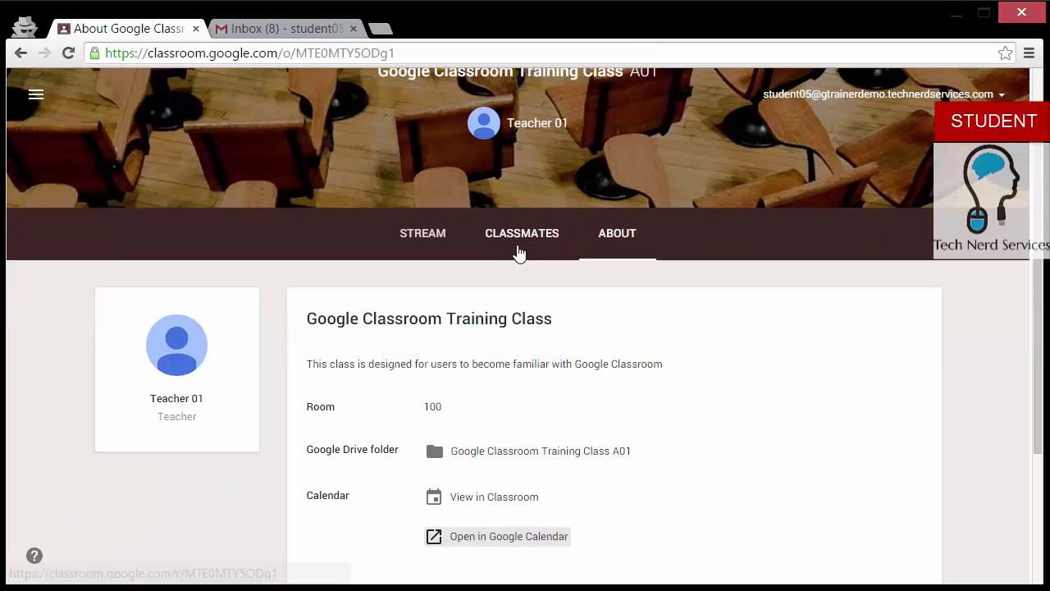
{"action": "left_click", "coordinate": [438, 234]}
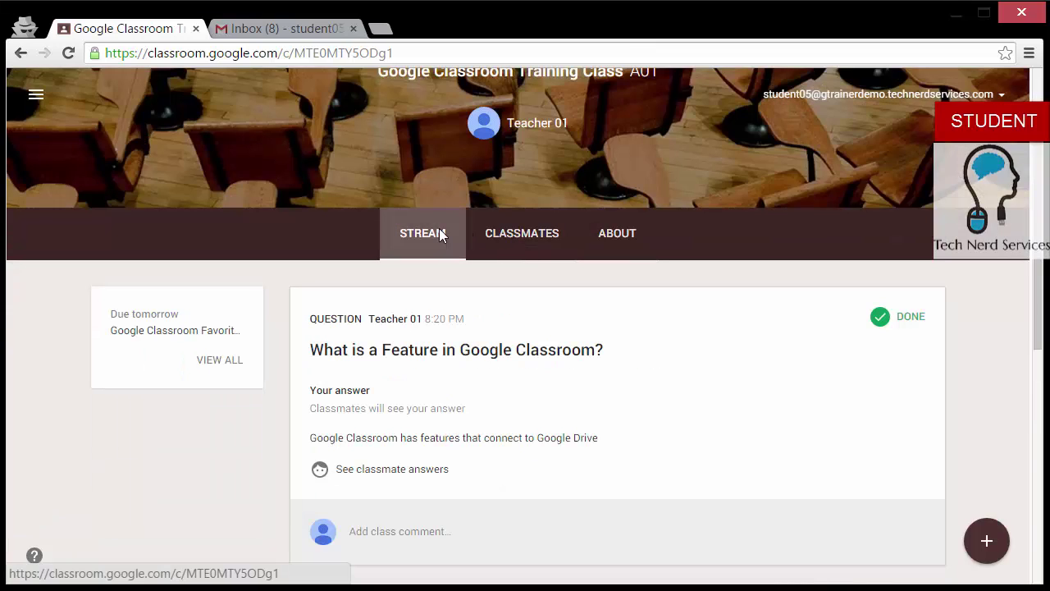
{"action": "scroll", "coordinate": [439, 228], "scroll_direction": "down", "scroll_amount": 1}
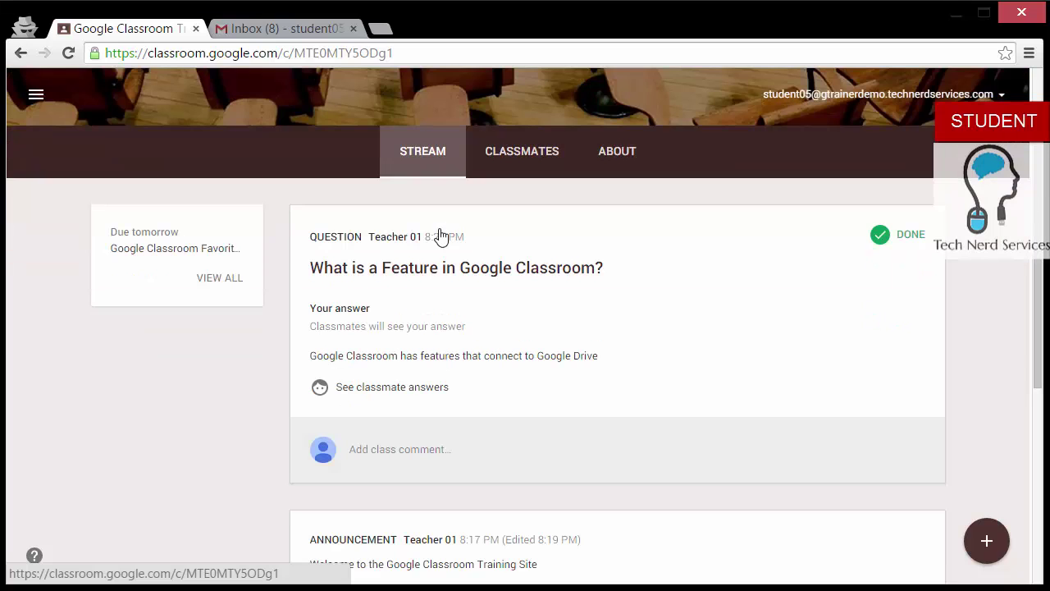
{"action": "scroll", "coordinate": [438, 236], "scroll_direction": "down", "scroll_amount": 5}
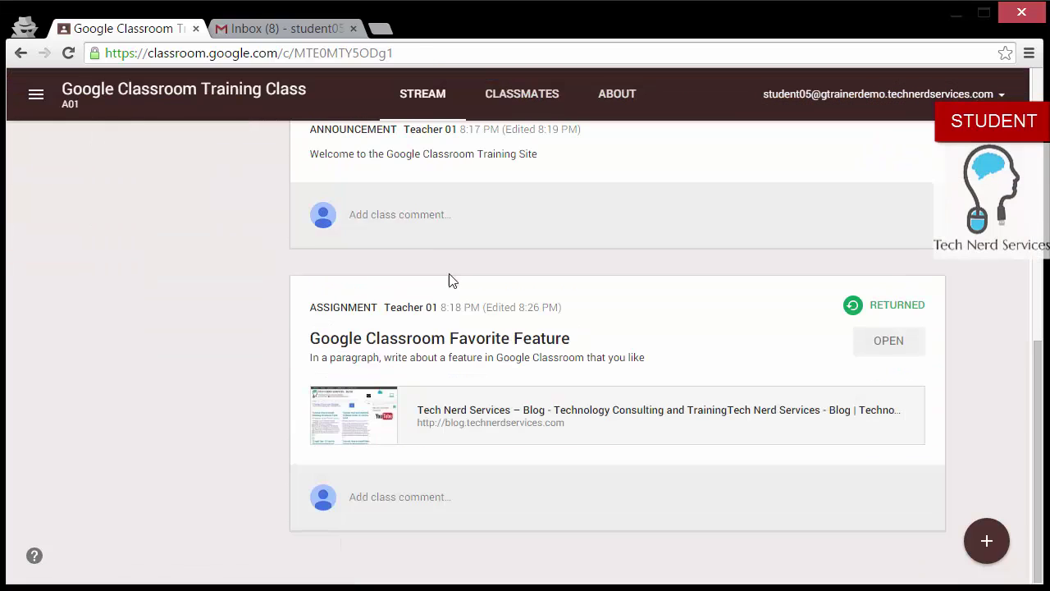
{"action": "left_click", "coordinate": [458, 343]}
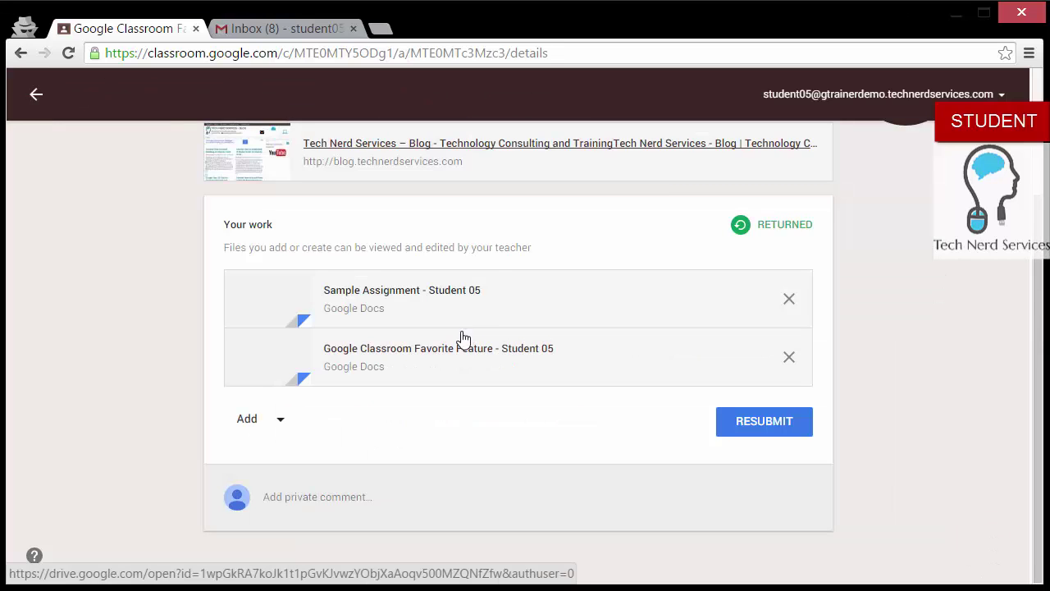
{"action": "scroll", "coordinate": [496, 252], "scroll_direction": "up", "scroll_amount": 2}
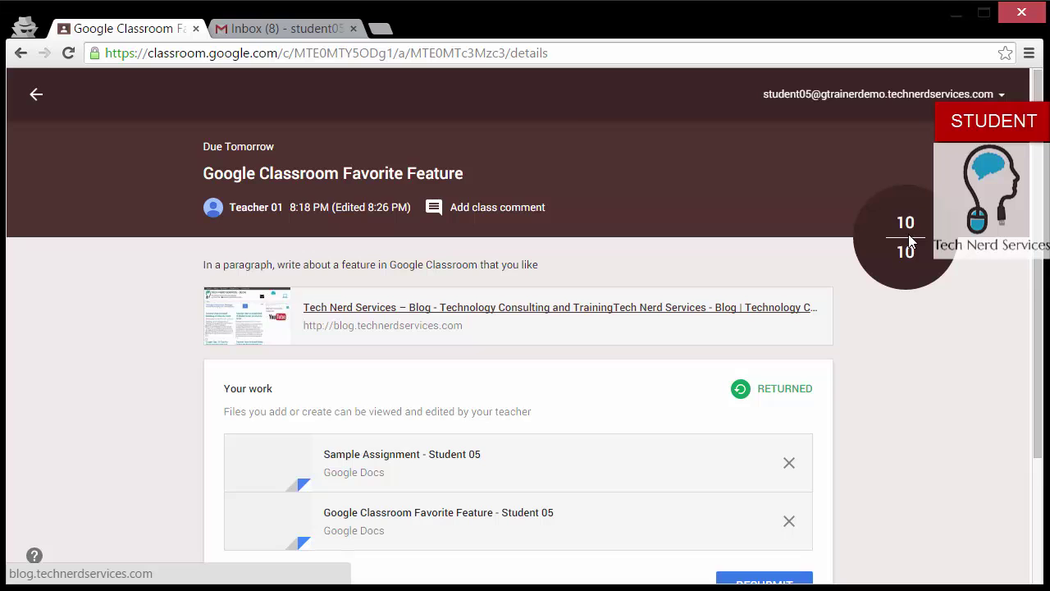
{"action": "left_click", "coordinate": [38, 112]}
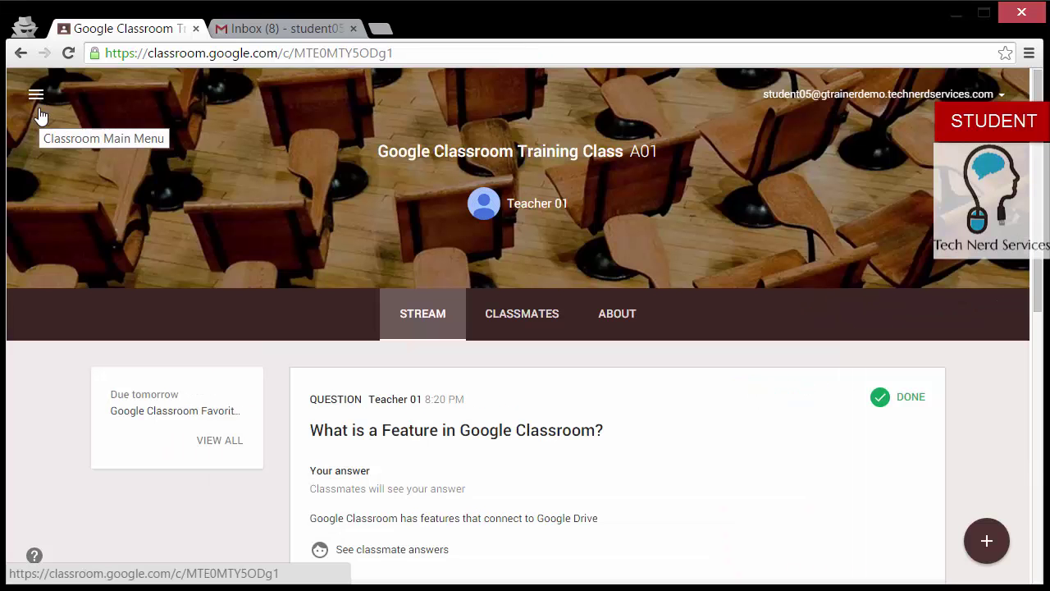